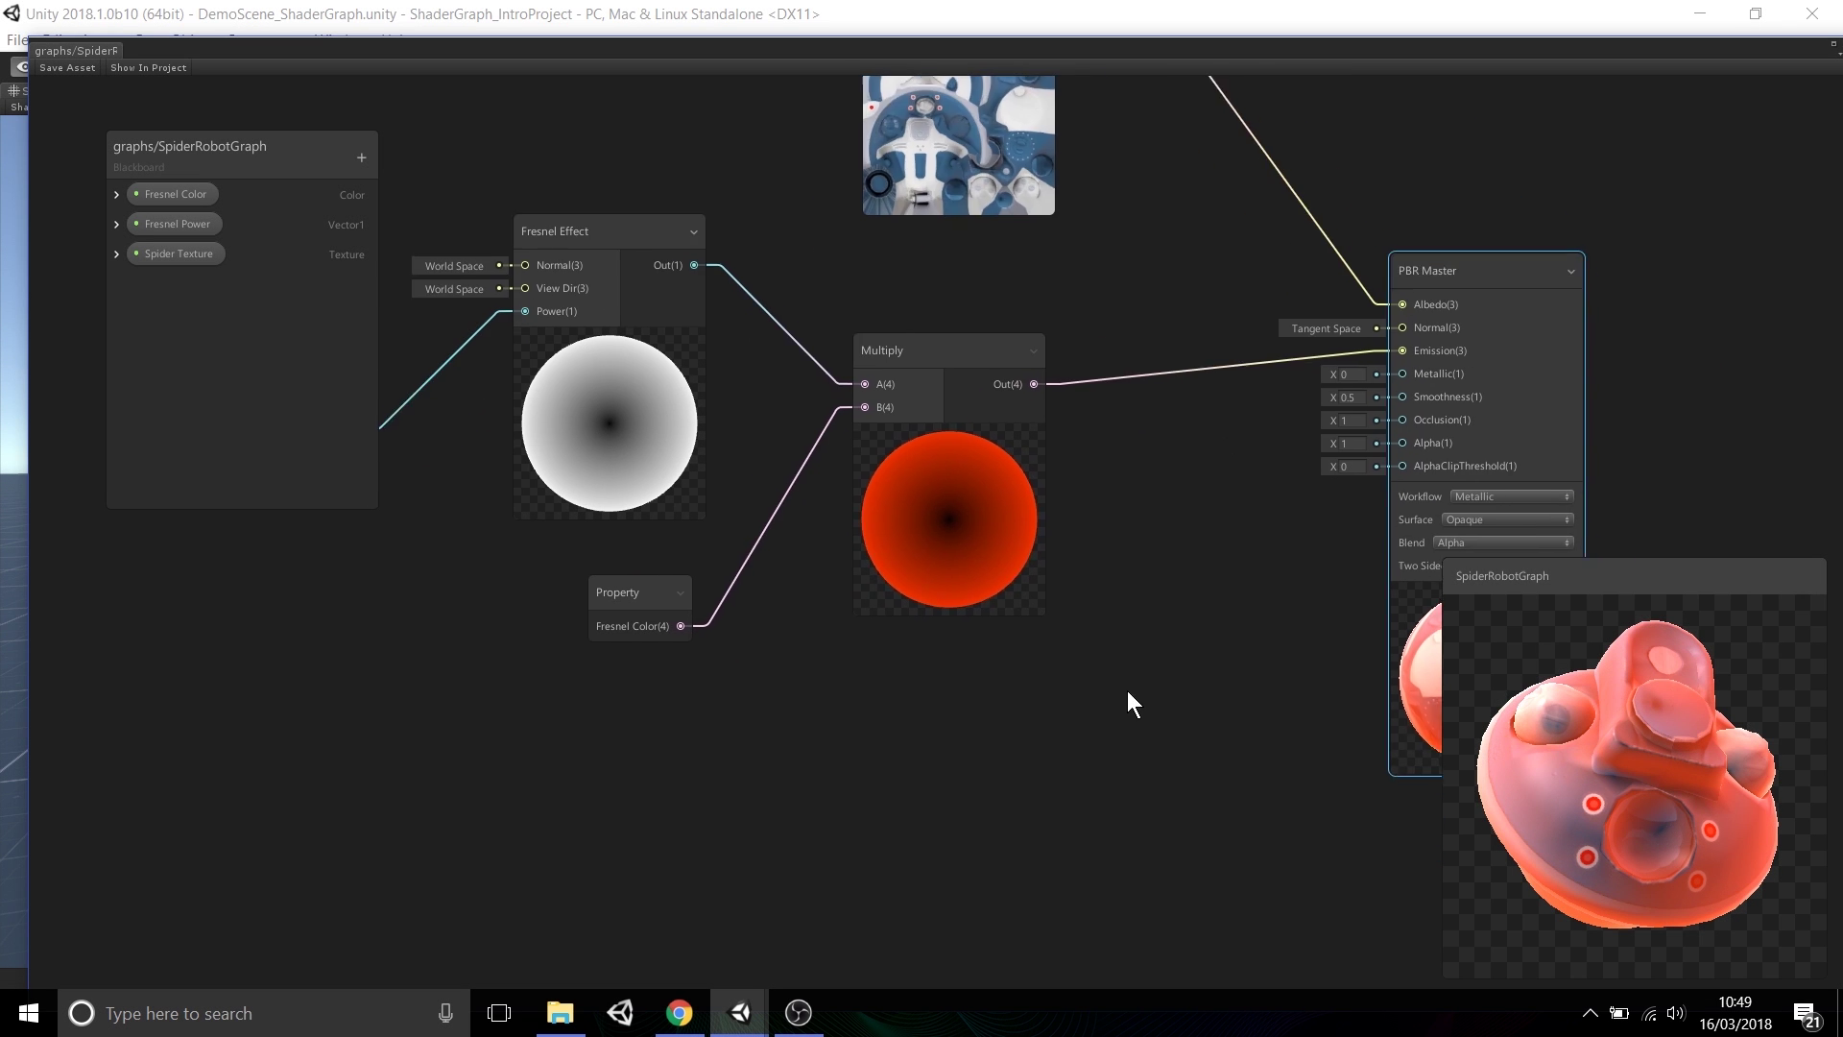
# - Search 'noise' and add a Simple Noise node (scale 500) to the SpiderRobotGraph
pyautogui.keyDown('alt'); pyautogui.moveTo(1127, 689); pyautogui.dragTo(1039, 463); pyautogui.keyUp('alt')
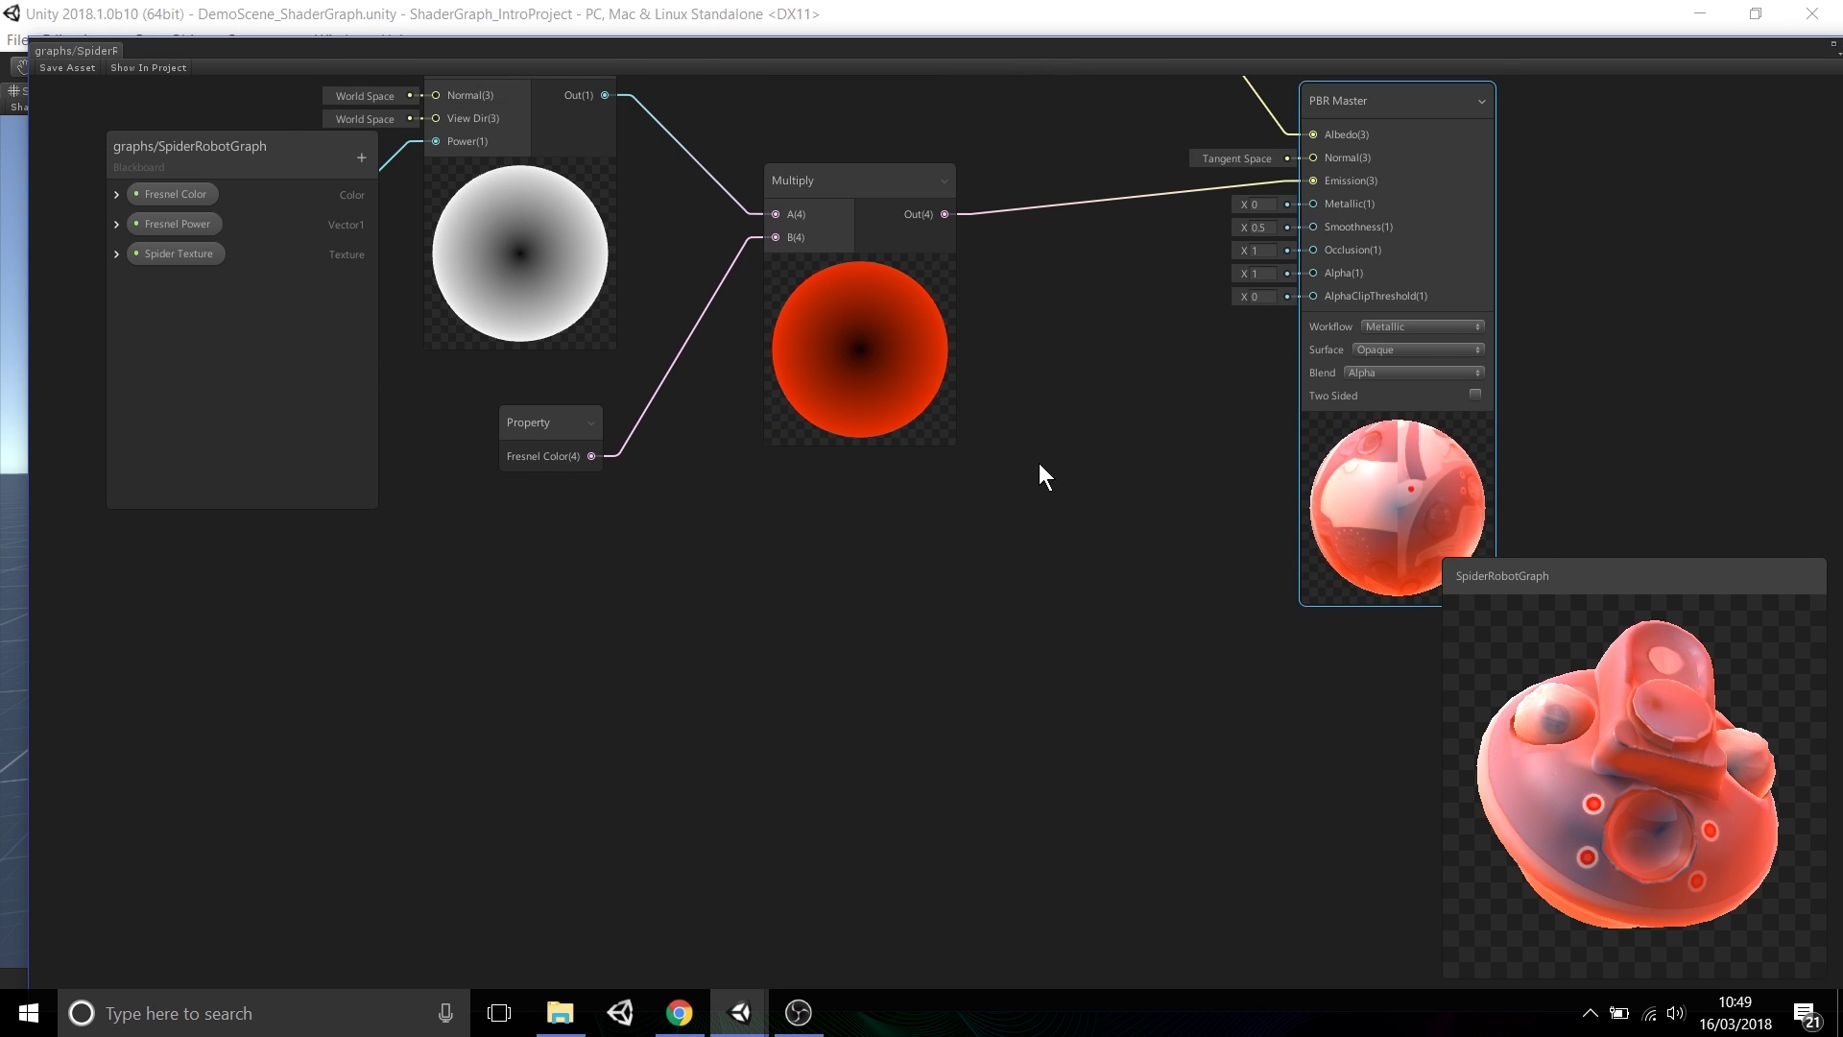
pyautogui.click(622, 585)
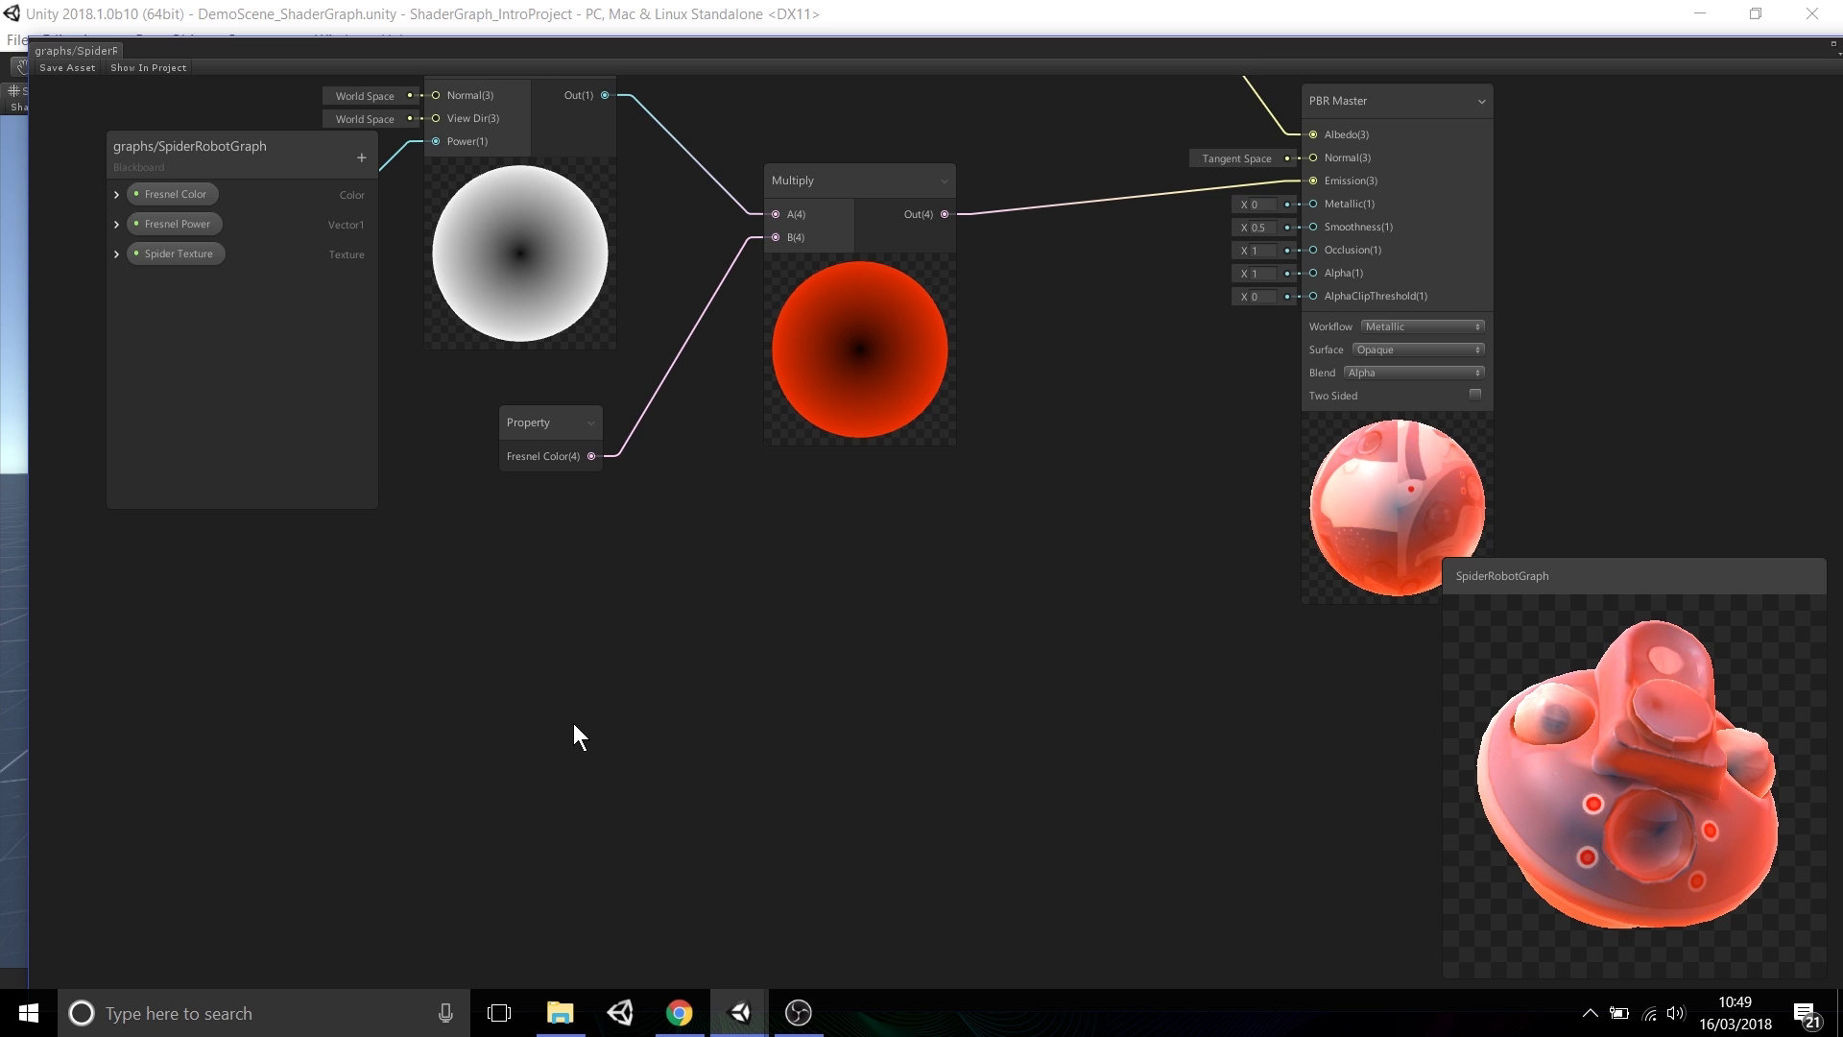
pyautogui.rightClick(638, 664)
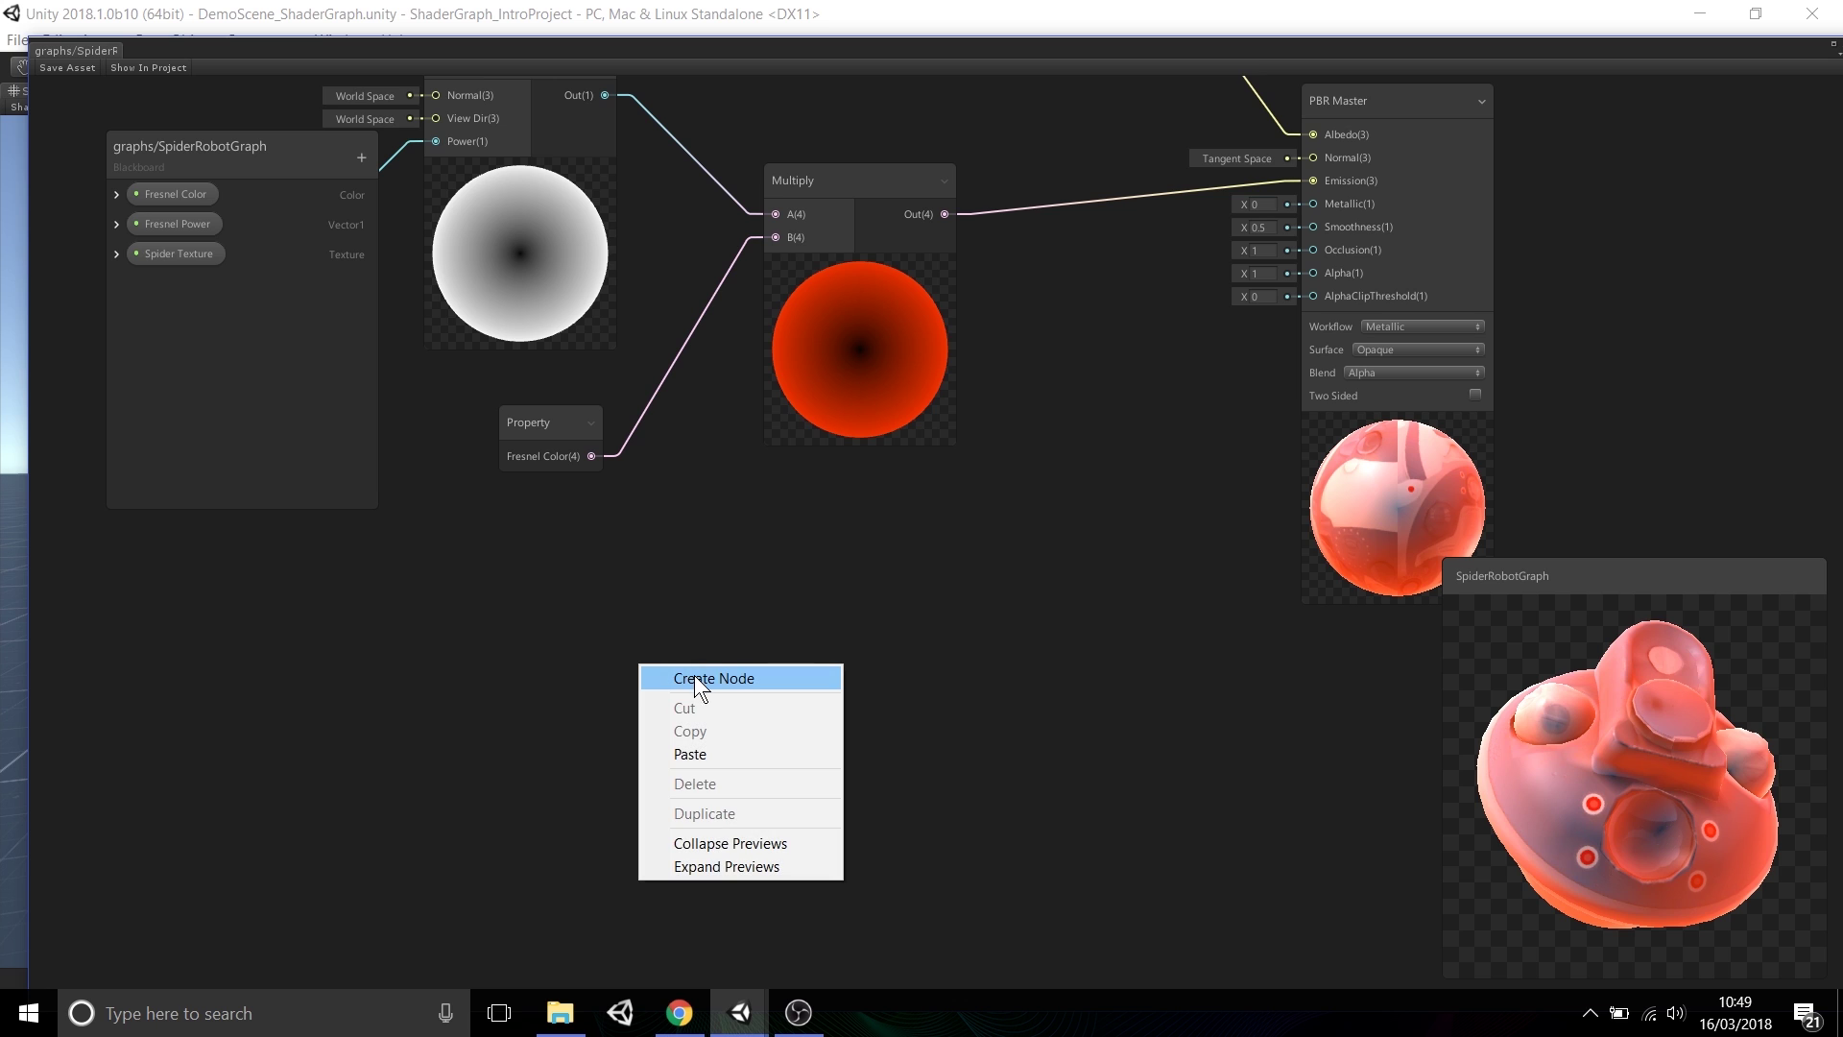
pyautogui.click(798, 678)
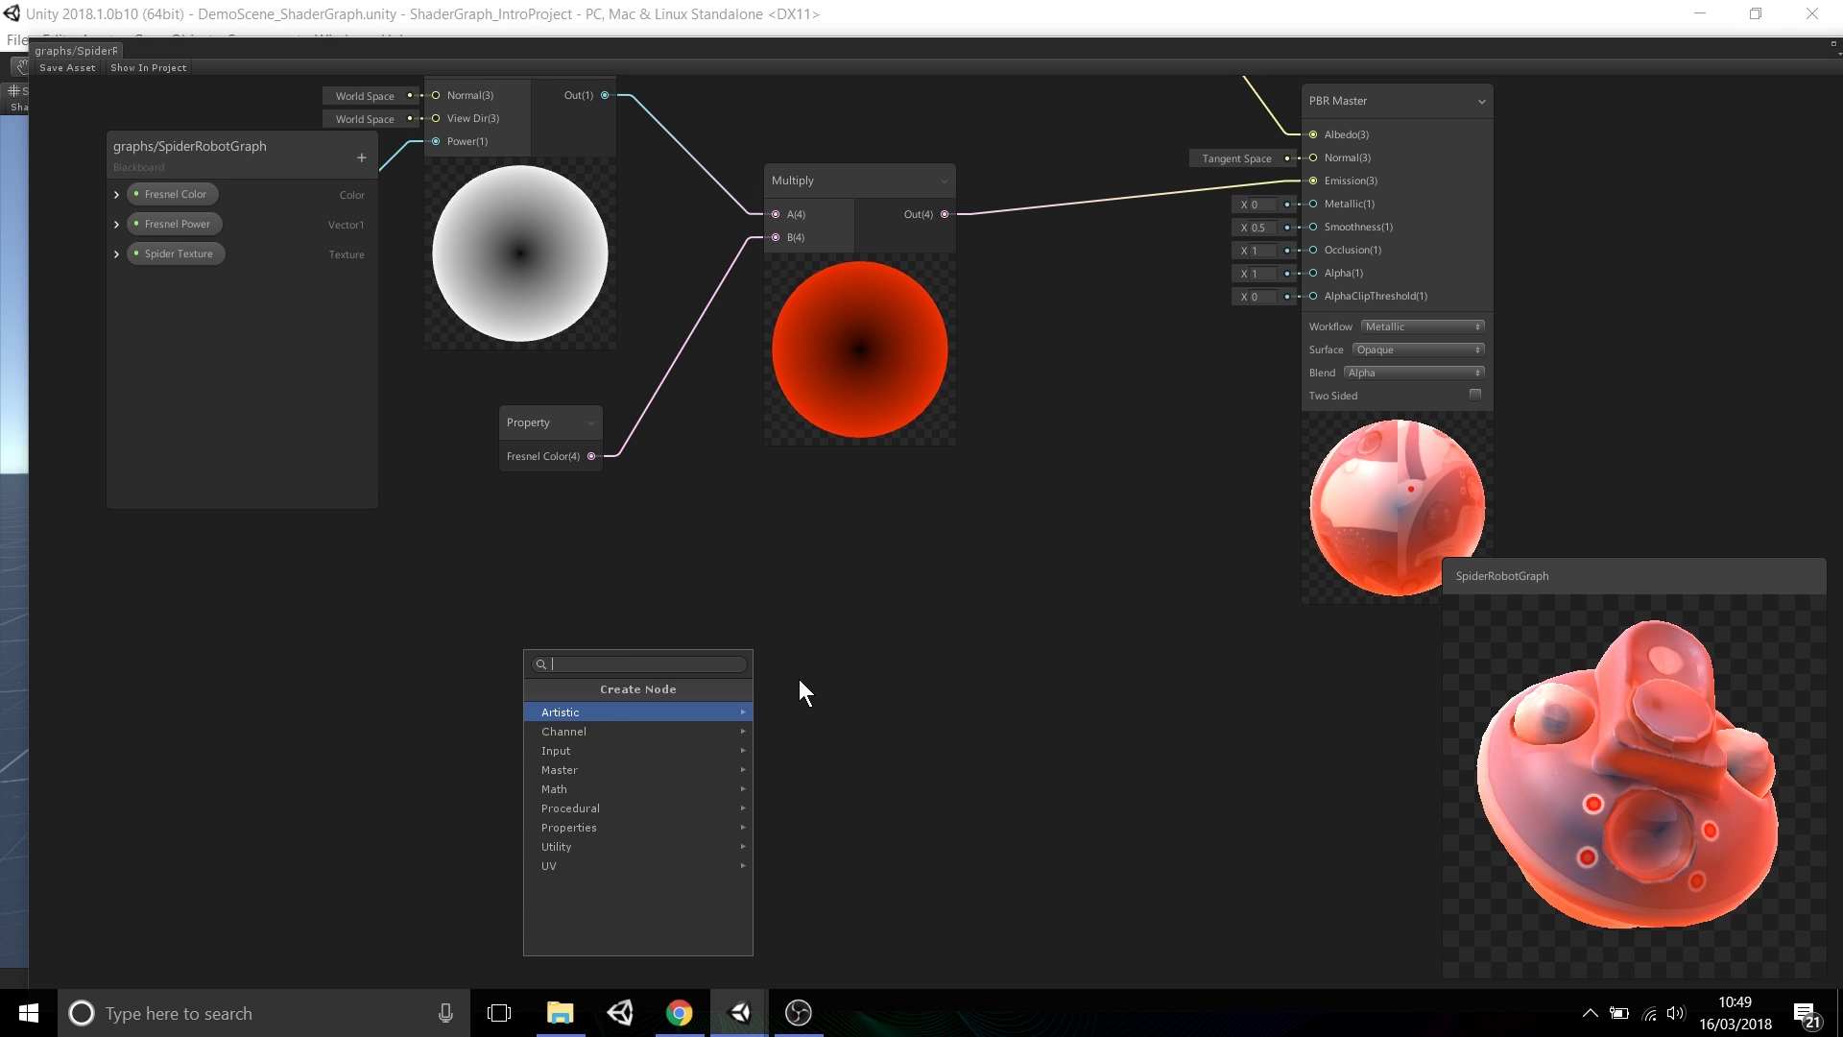
pyautogui.write('noise')
pyautogui.press('Down')
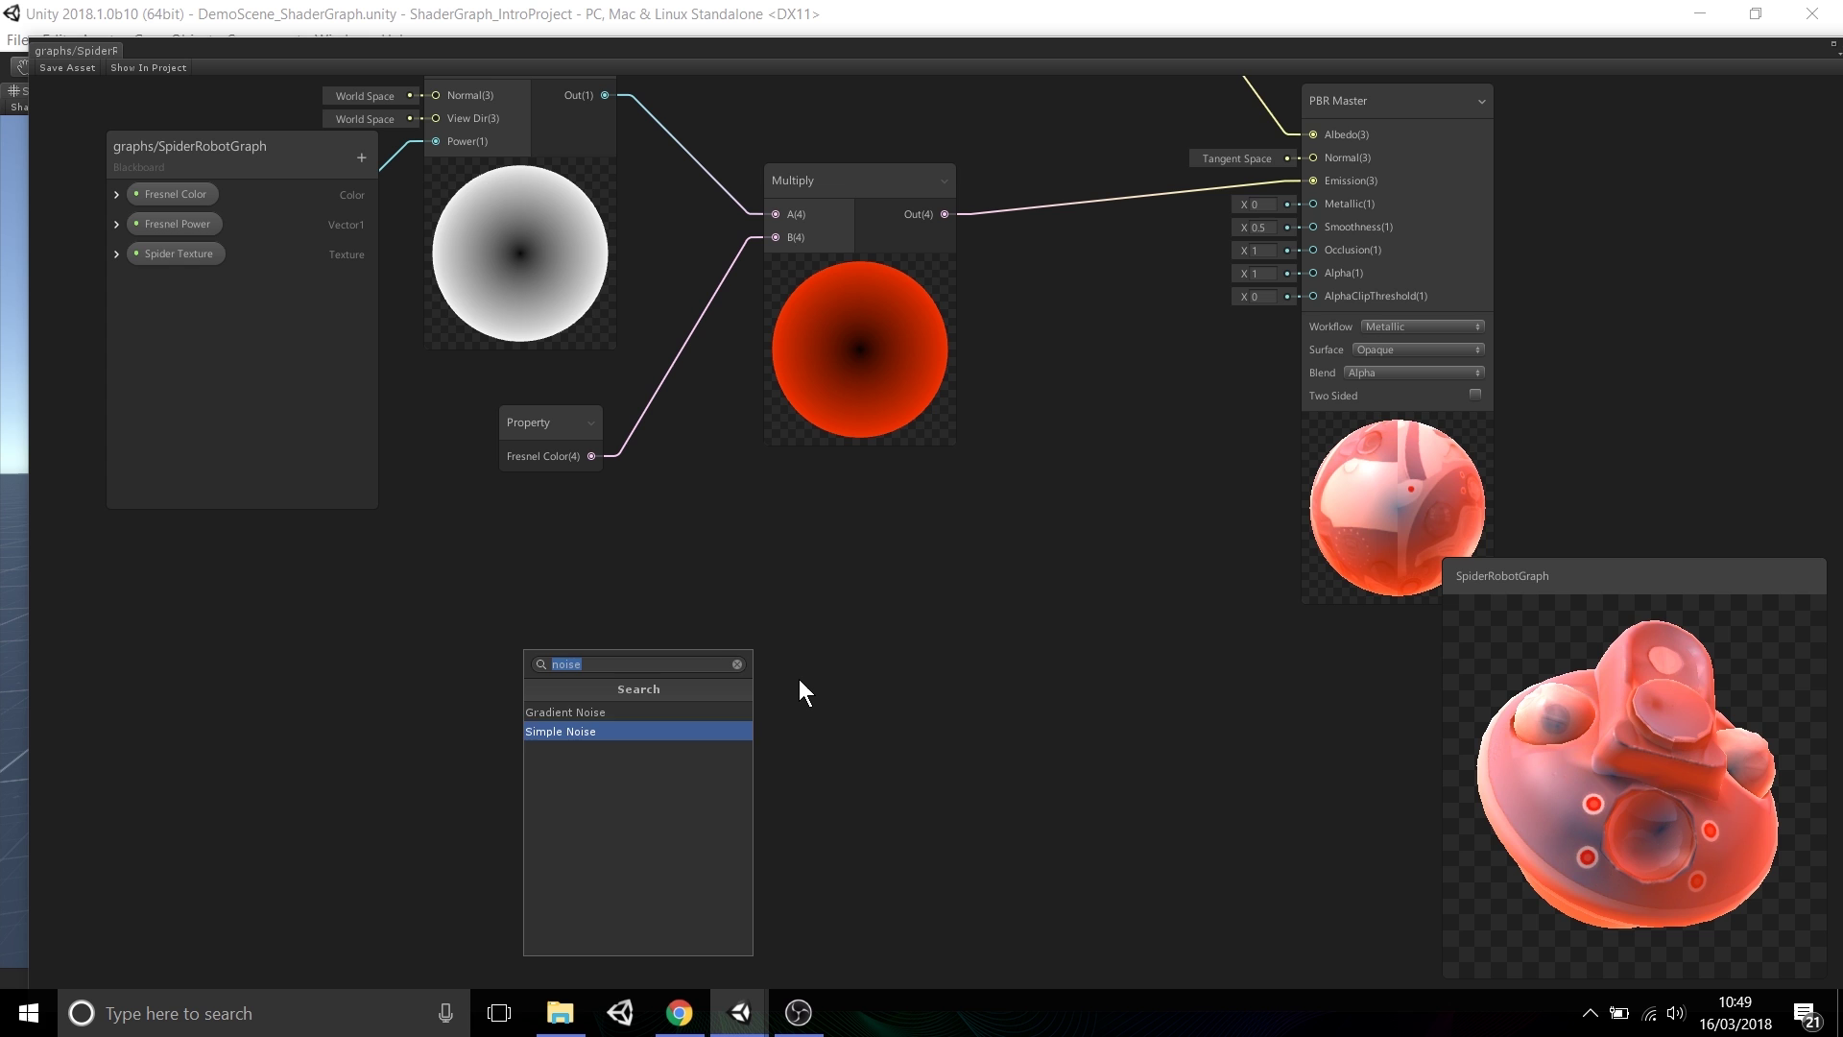
pyautogui.press('Up')
pyautogui.press('Down')
pyautogui.press('Up')
pyautogui.press('Down')
pyautogui.press('Return')
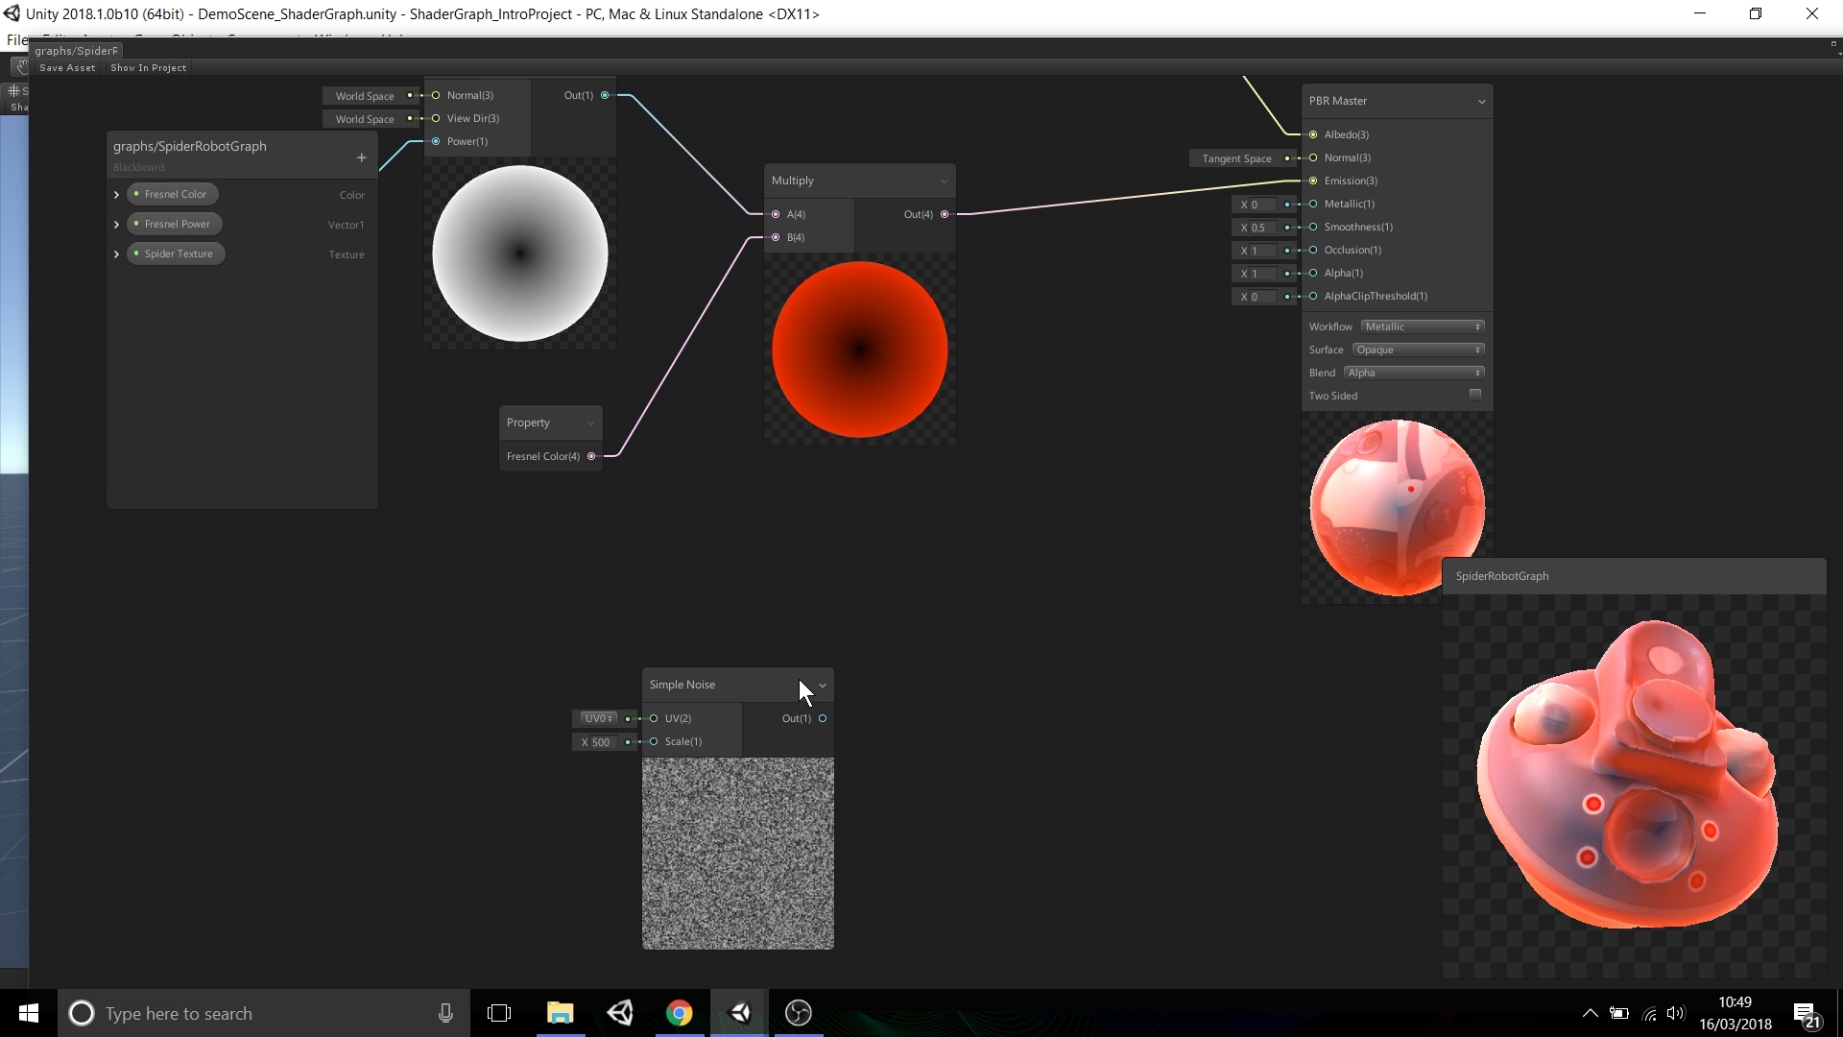
pyautogui.moveTo(963, 766); pyautogui.dragTo(1012, 625, button='middle')
# - Reposition the Simple Noise node and lower its Scale to 8.8 for coarse, soft noise
pyautogui.click(833, 670)
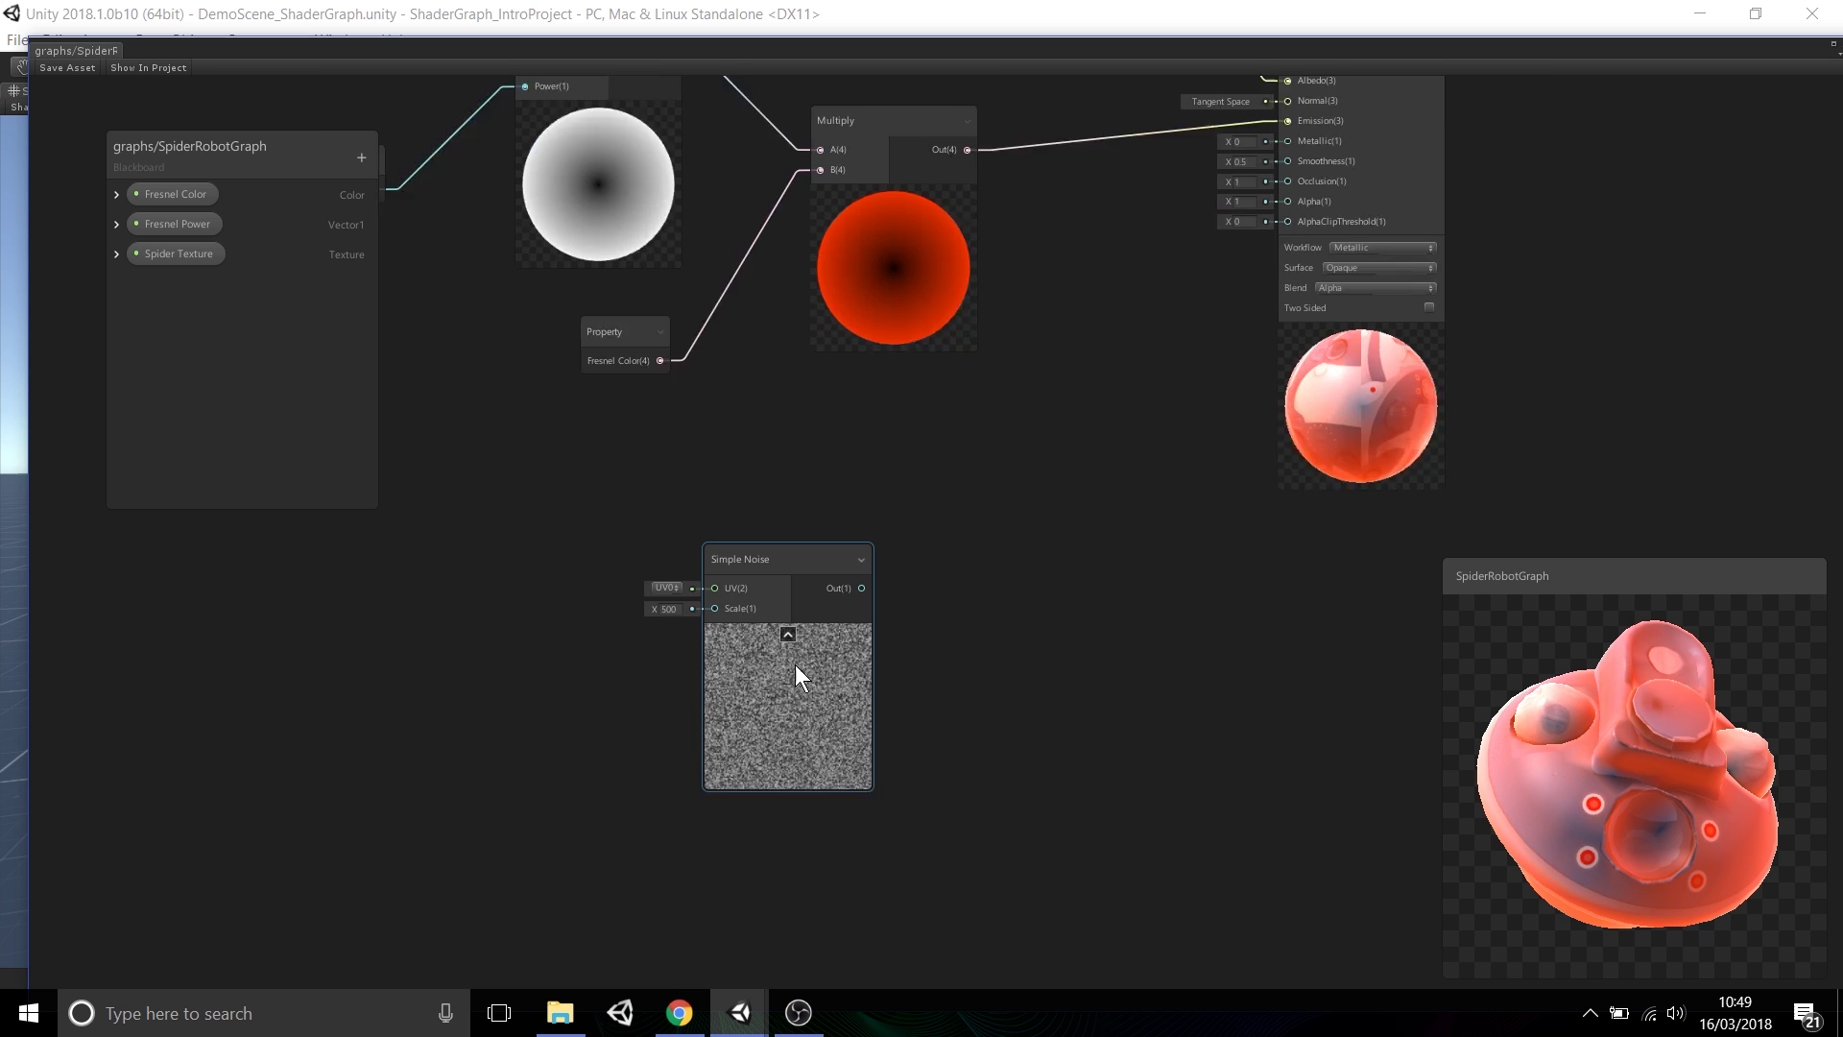
pyautogui.moveTo(805, 741); pyautogui.dragTo(820, 703)
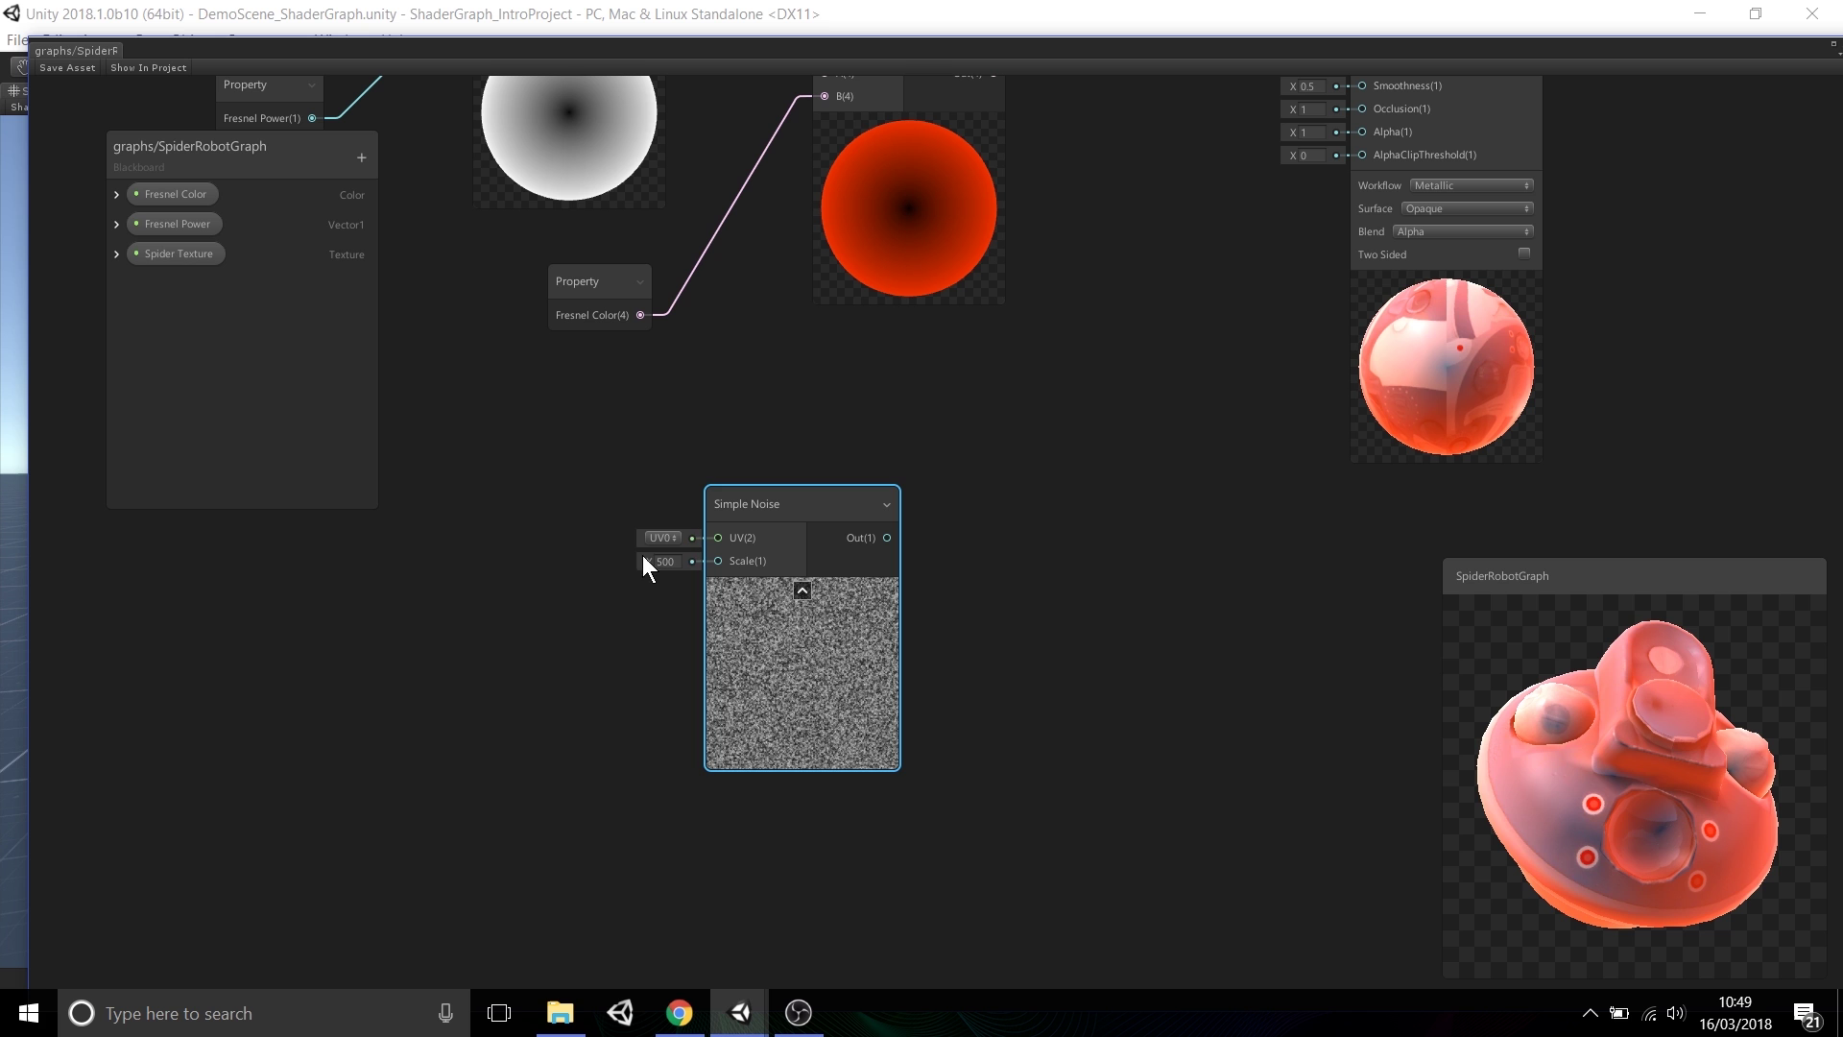
pyautogui.moveTo(649, 555); pyautogui.dragTo(350, 601)
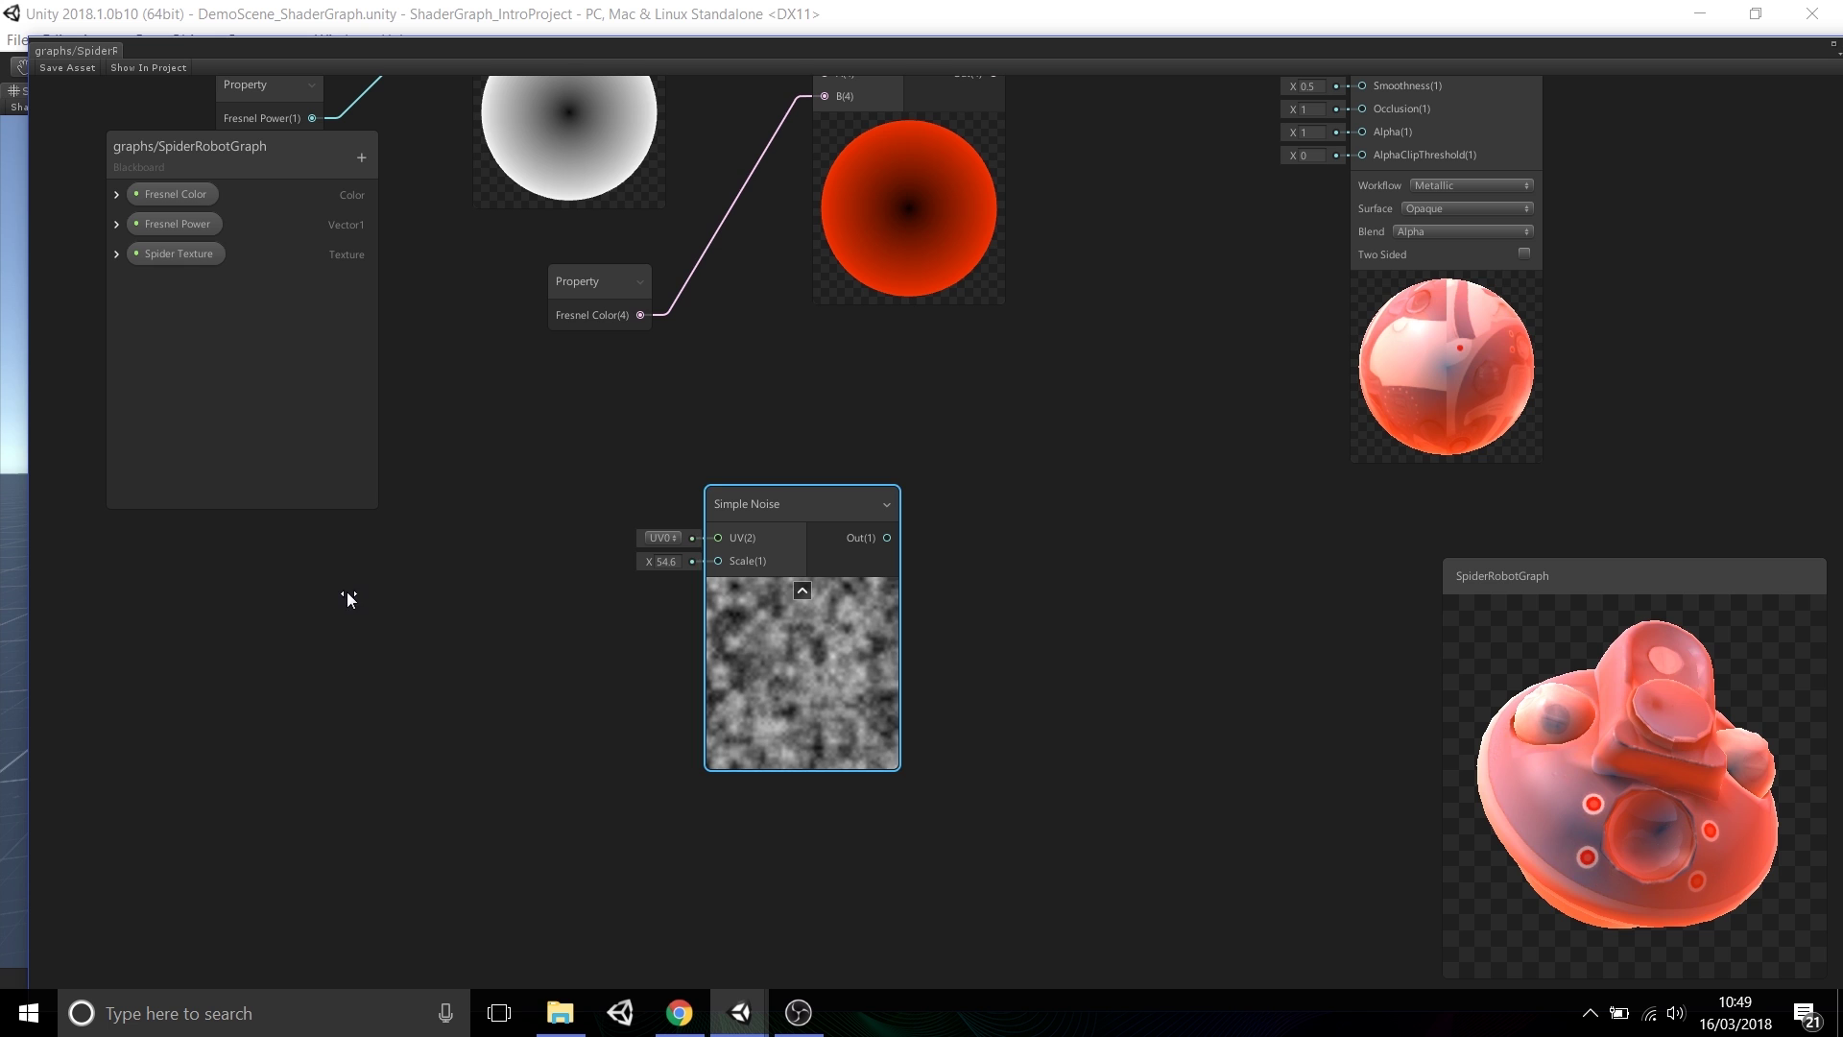
pyautogui.moveTo(643, 561); pyautogui.dragTo(555, 572)
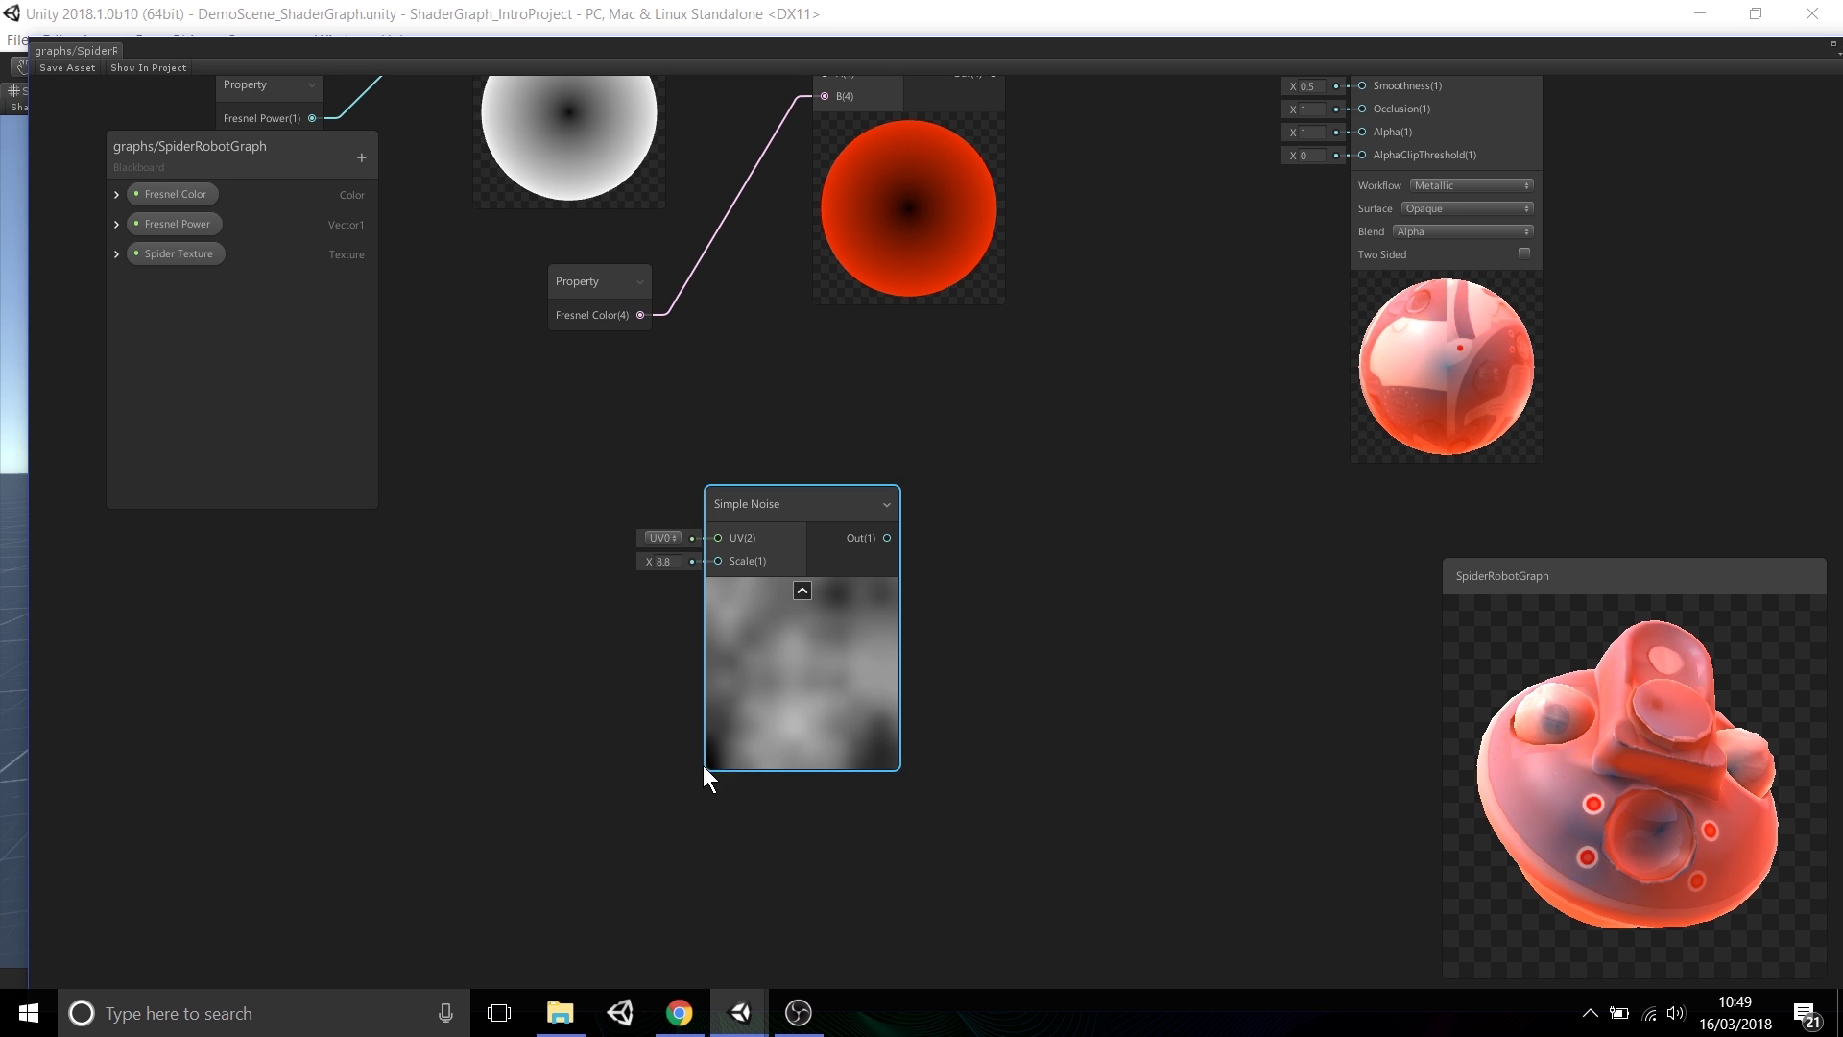
pyautogui.moveTo(797, 503); pyautogui.dragTo(752, 541)
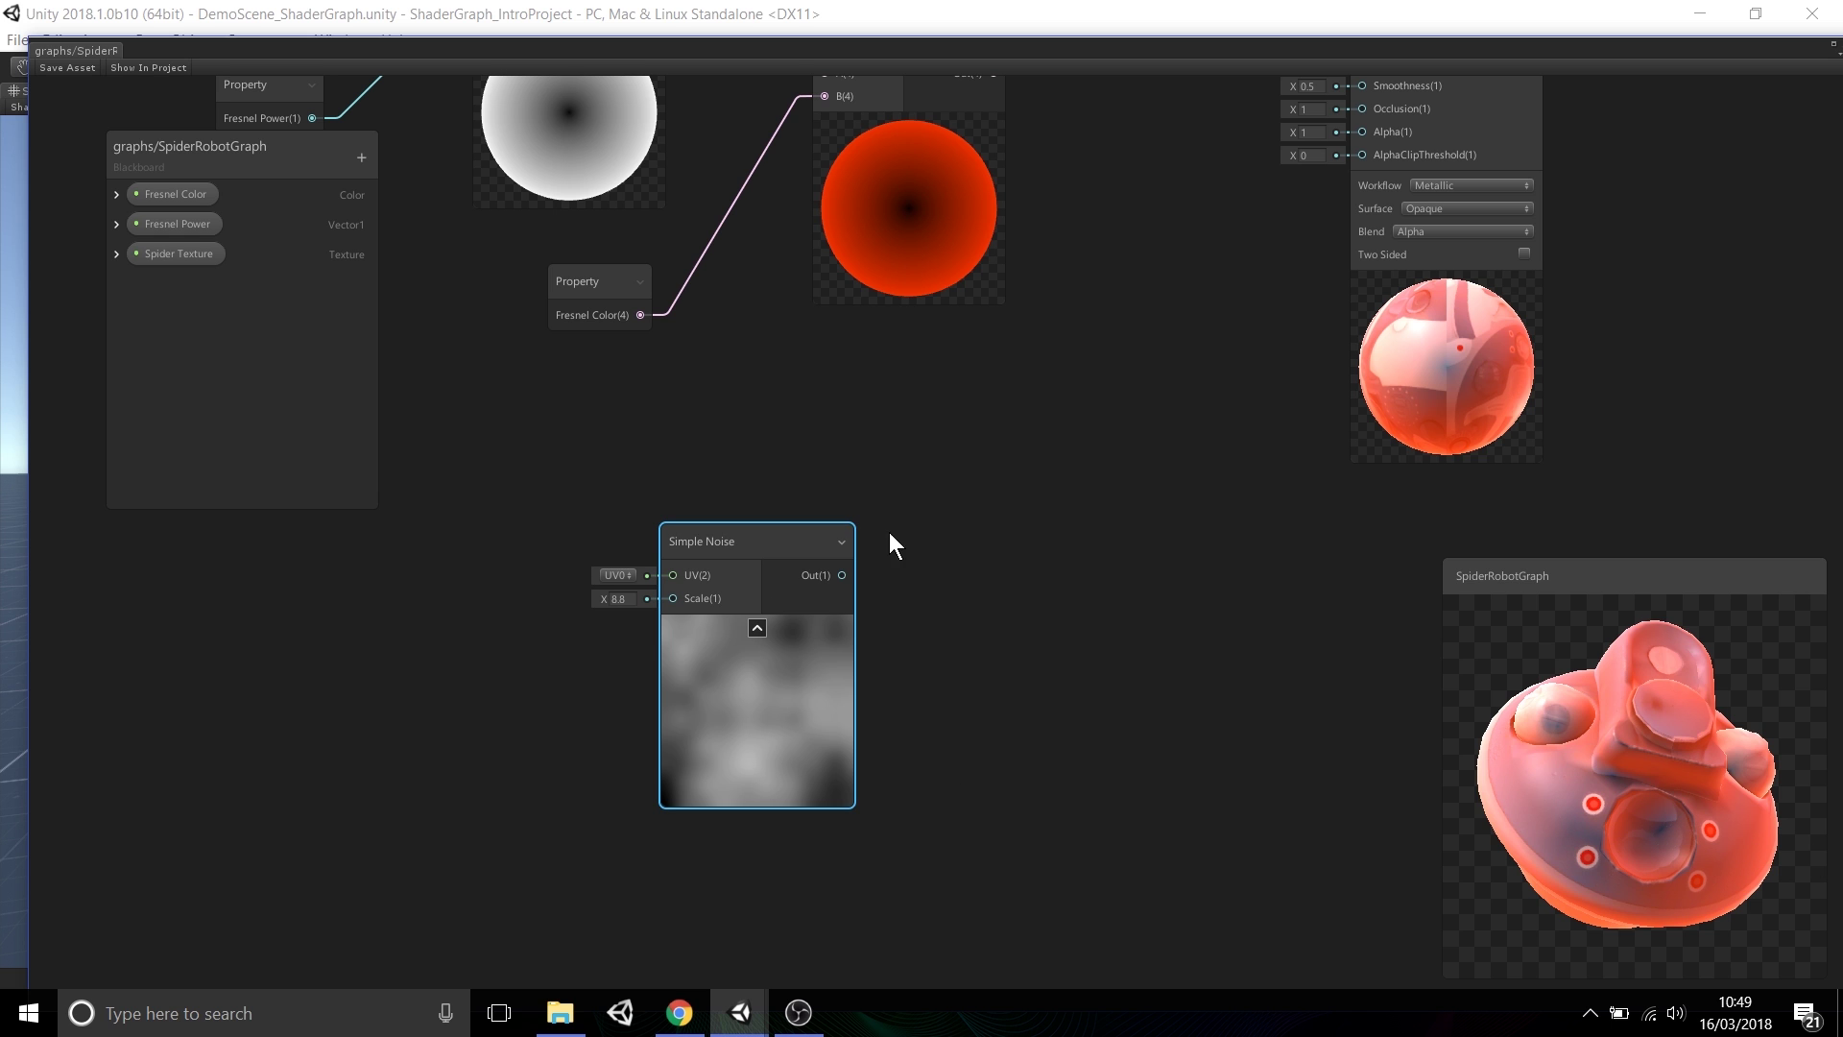
# - Place the Simple Noise node below Fresnel Color and drag a wire from its Out(1) port
pyautogui.moveTo(1595, 187); pyautogui.dragTo(1539, 391, button='middle')
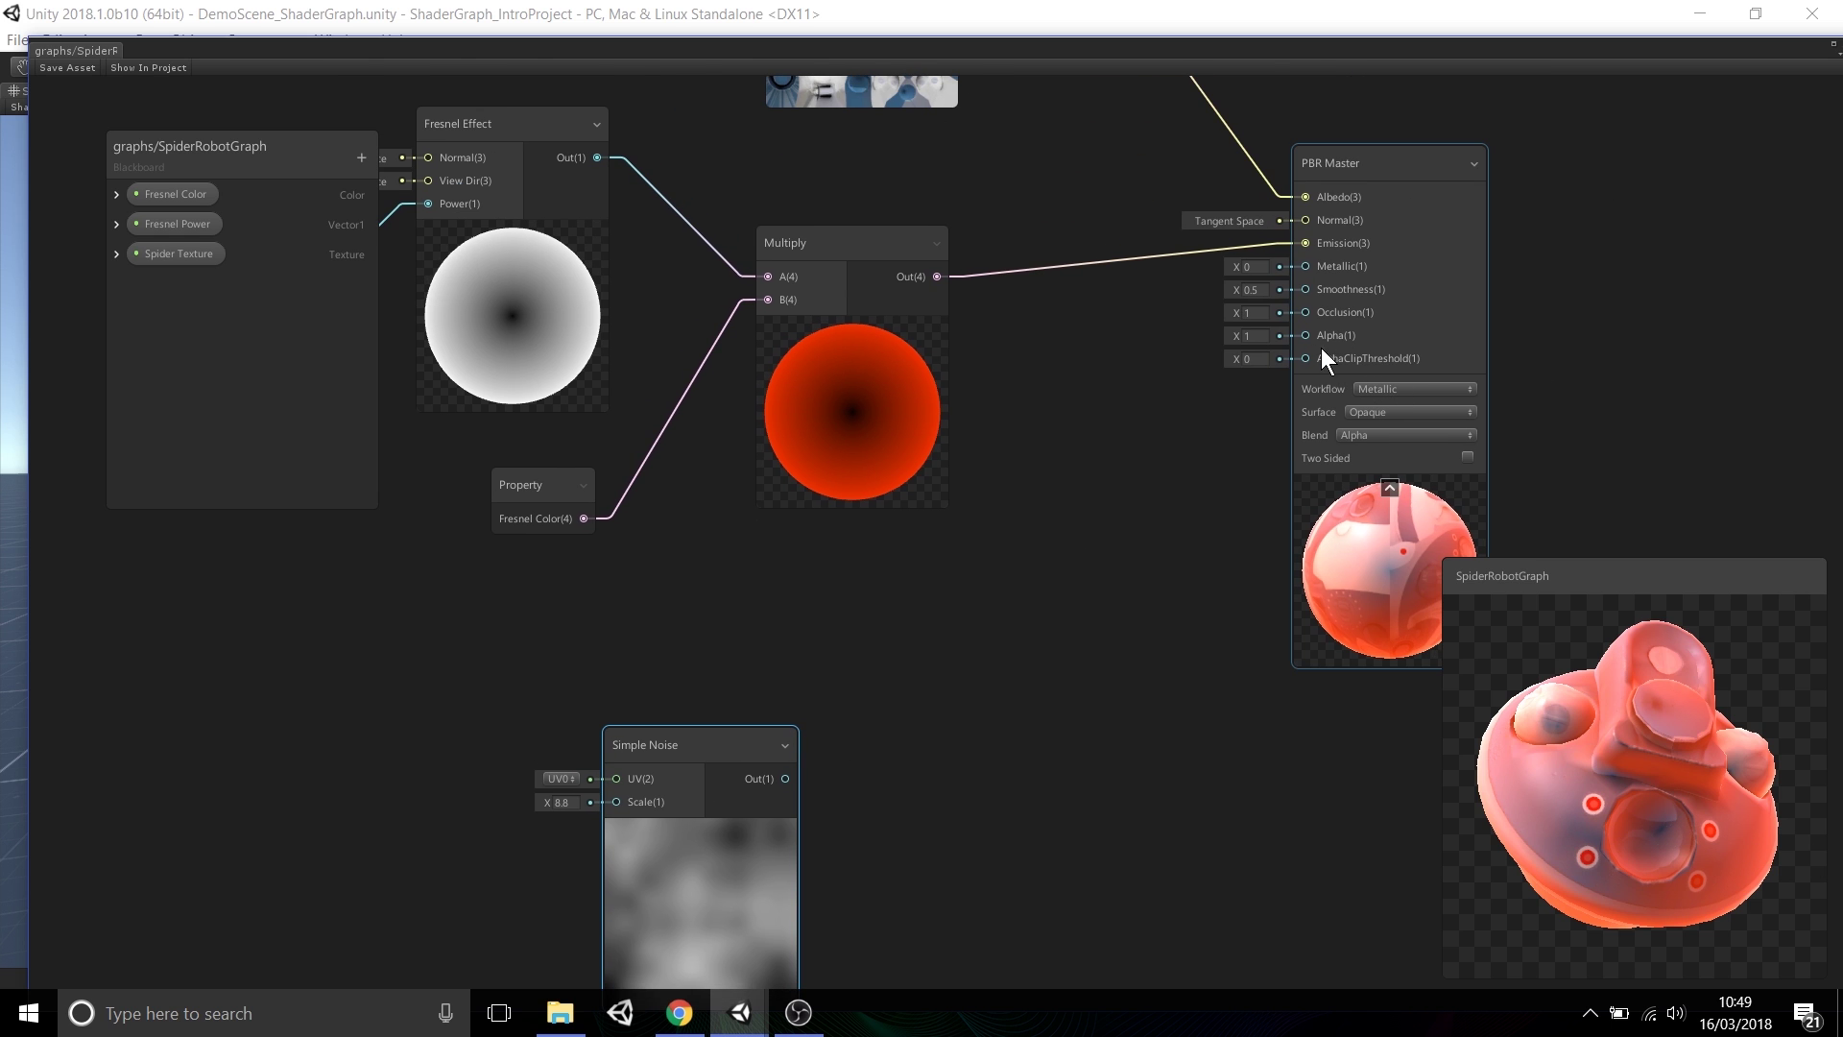
pyautogui.press('f')
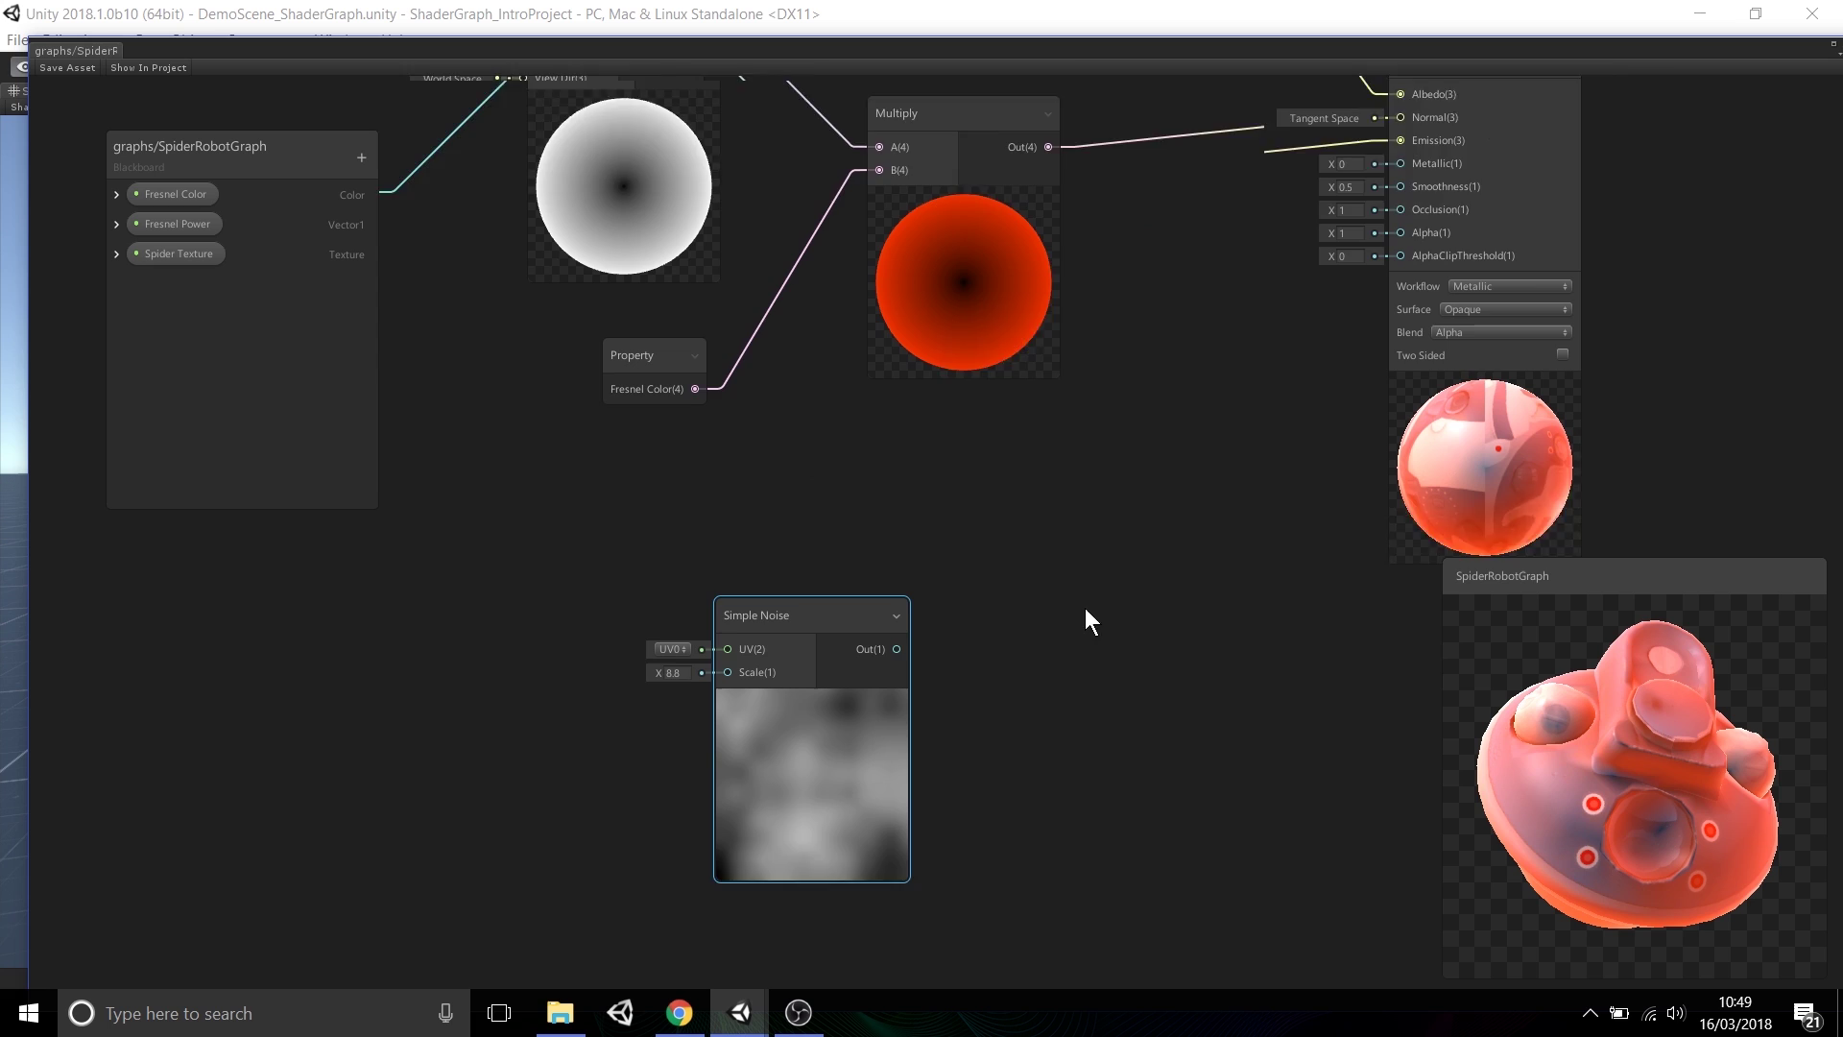
pyautogui.moveTo(875, 487); pyautogui.dragTo(867, 438)
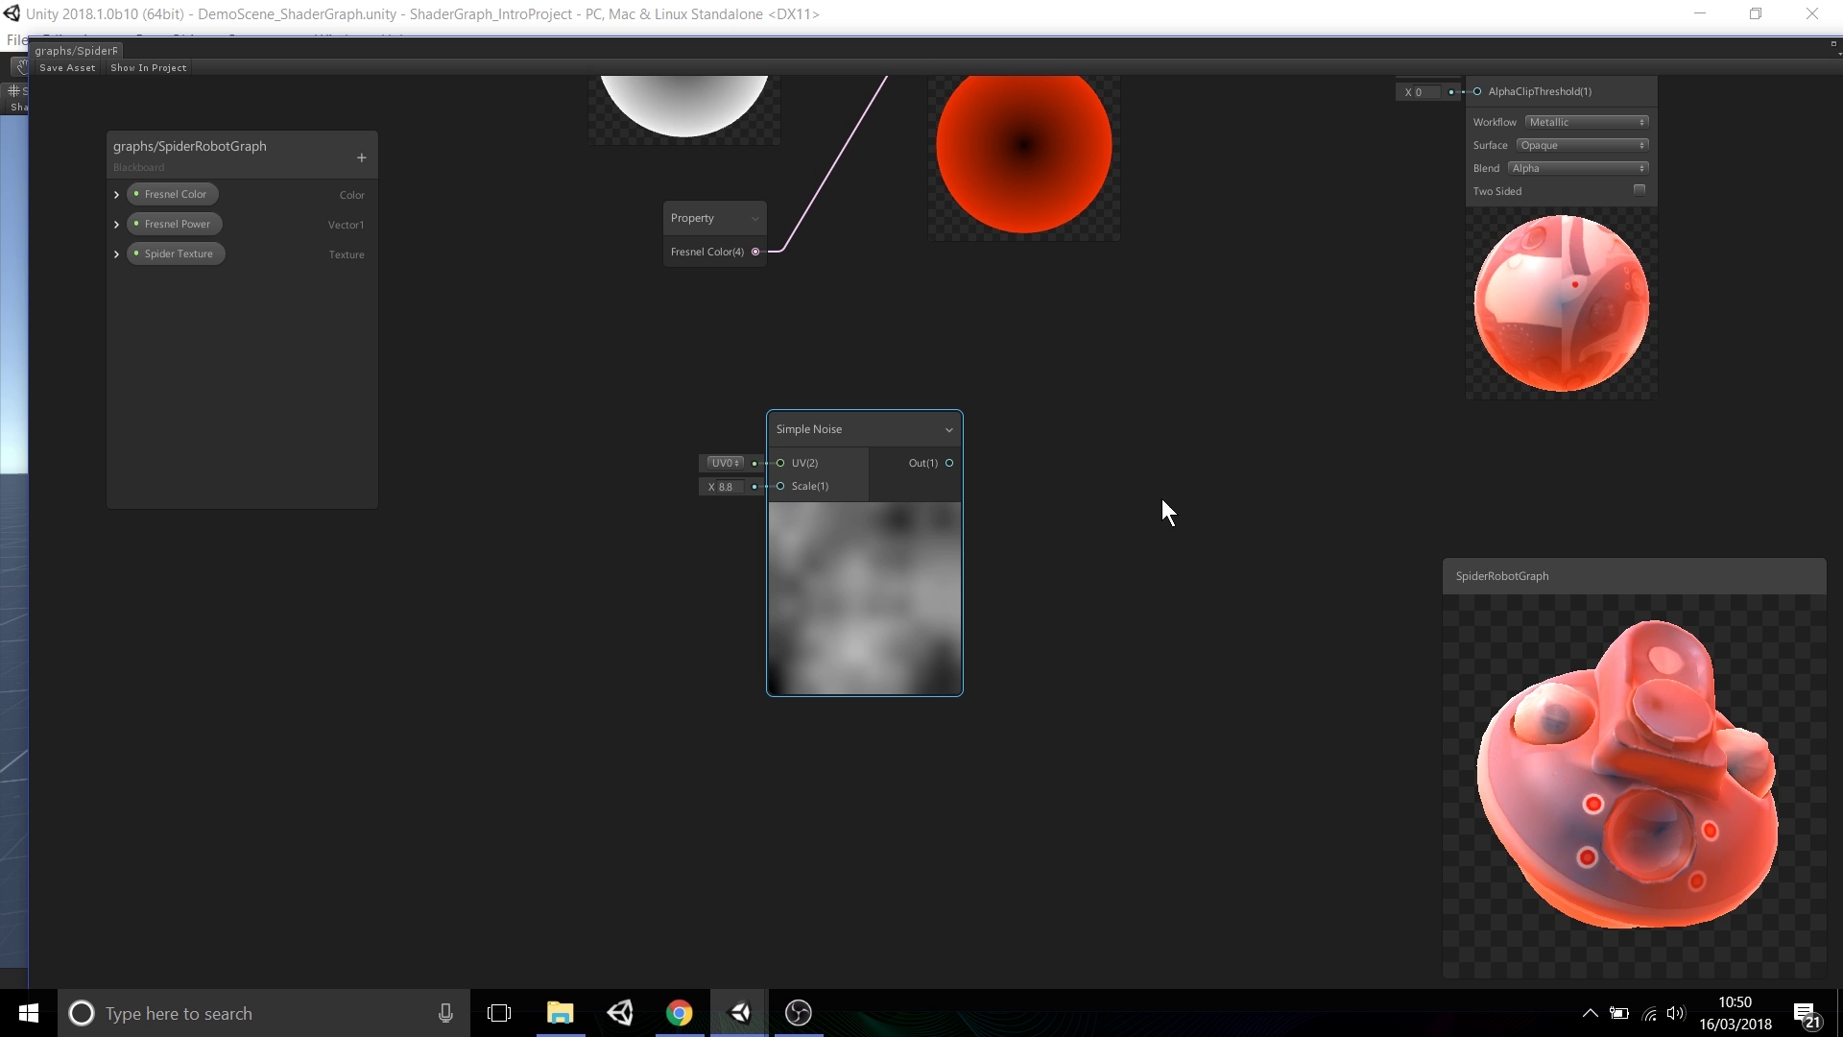
pyautogui.moveTo(1227, 357); pyautogui.dragTo(1184, 452, button='middle')
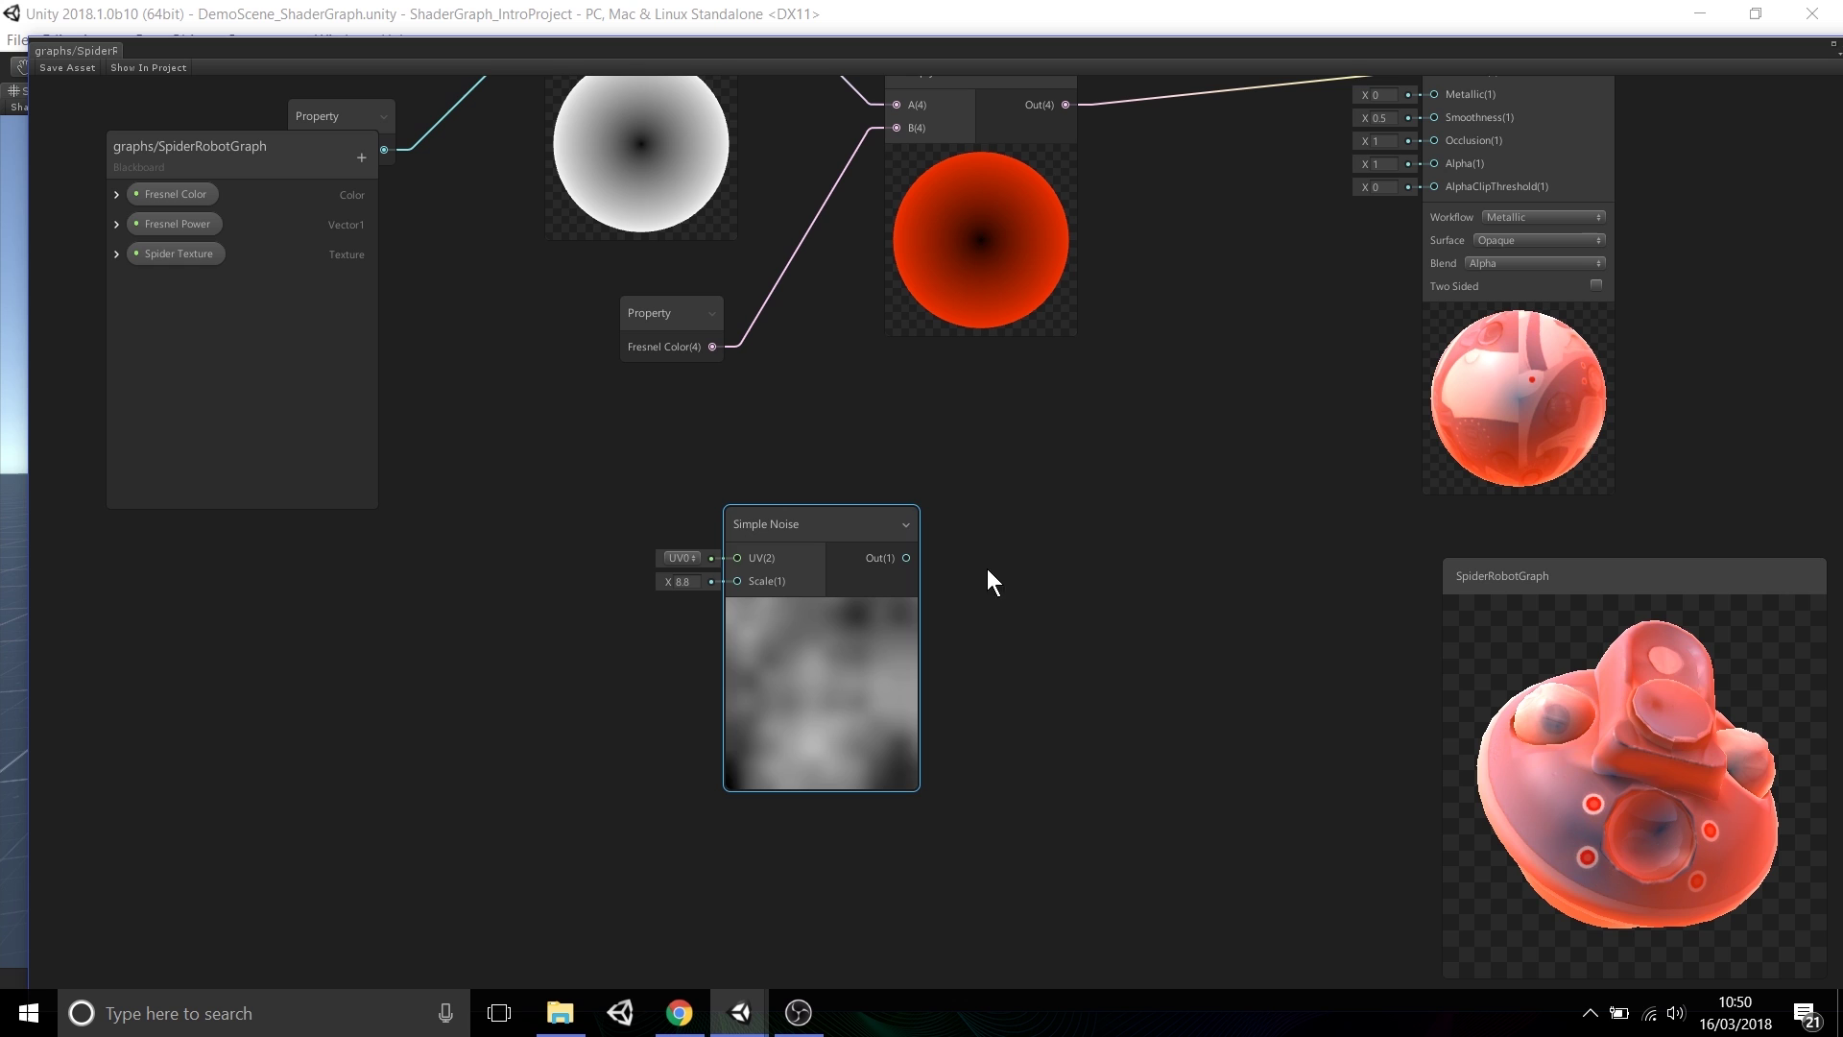
pyautogui.moveTo(847, 533); pyautogui.dragTo(829, 490)
pyautogui.click(1058, 582)
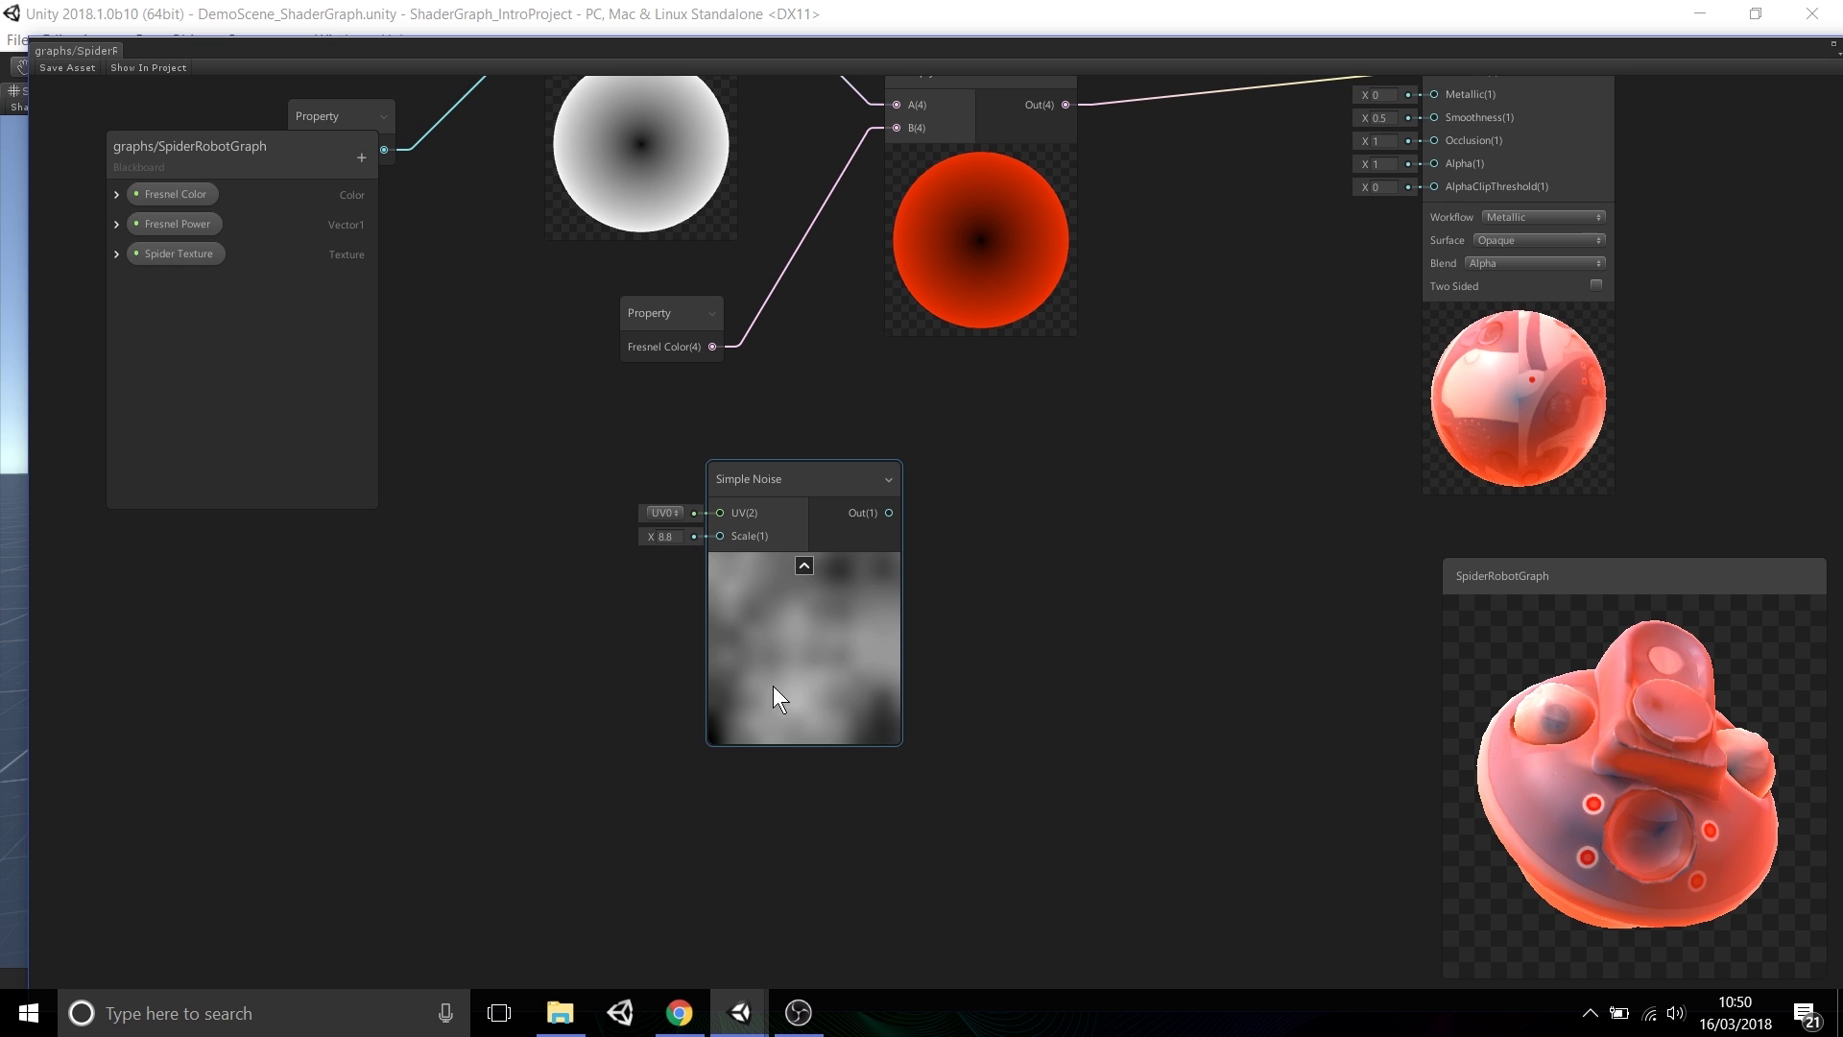
pyautogui.moveTo(1610, 797)
pyautogui.mouseDown()
pyautogui.moveTo(1633, 812)
pyautogui.moveTo(1630, 770)
pyautogui.moveTo(1605, 763)
pyautogui.mouseUp()
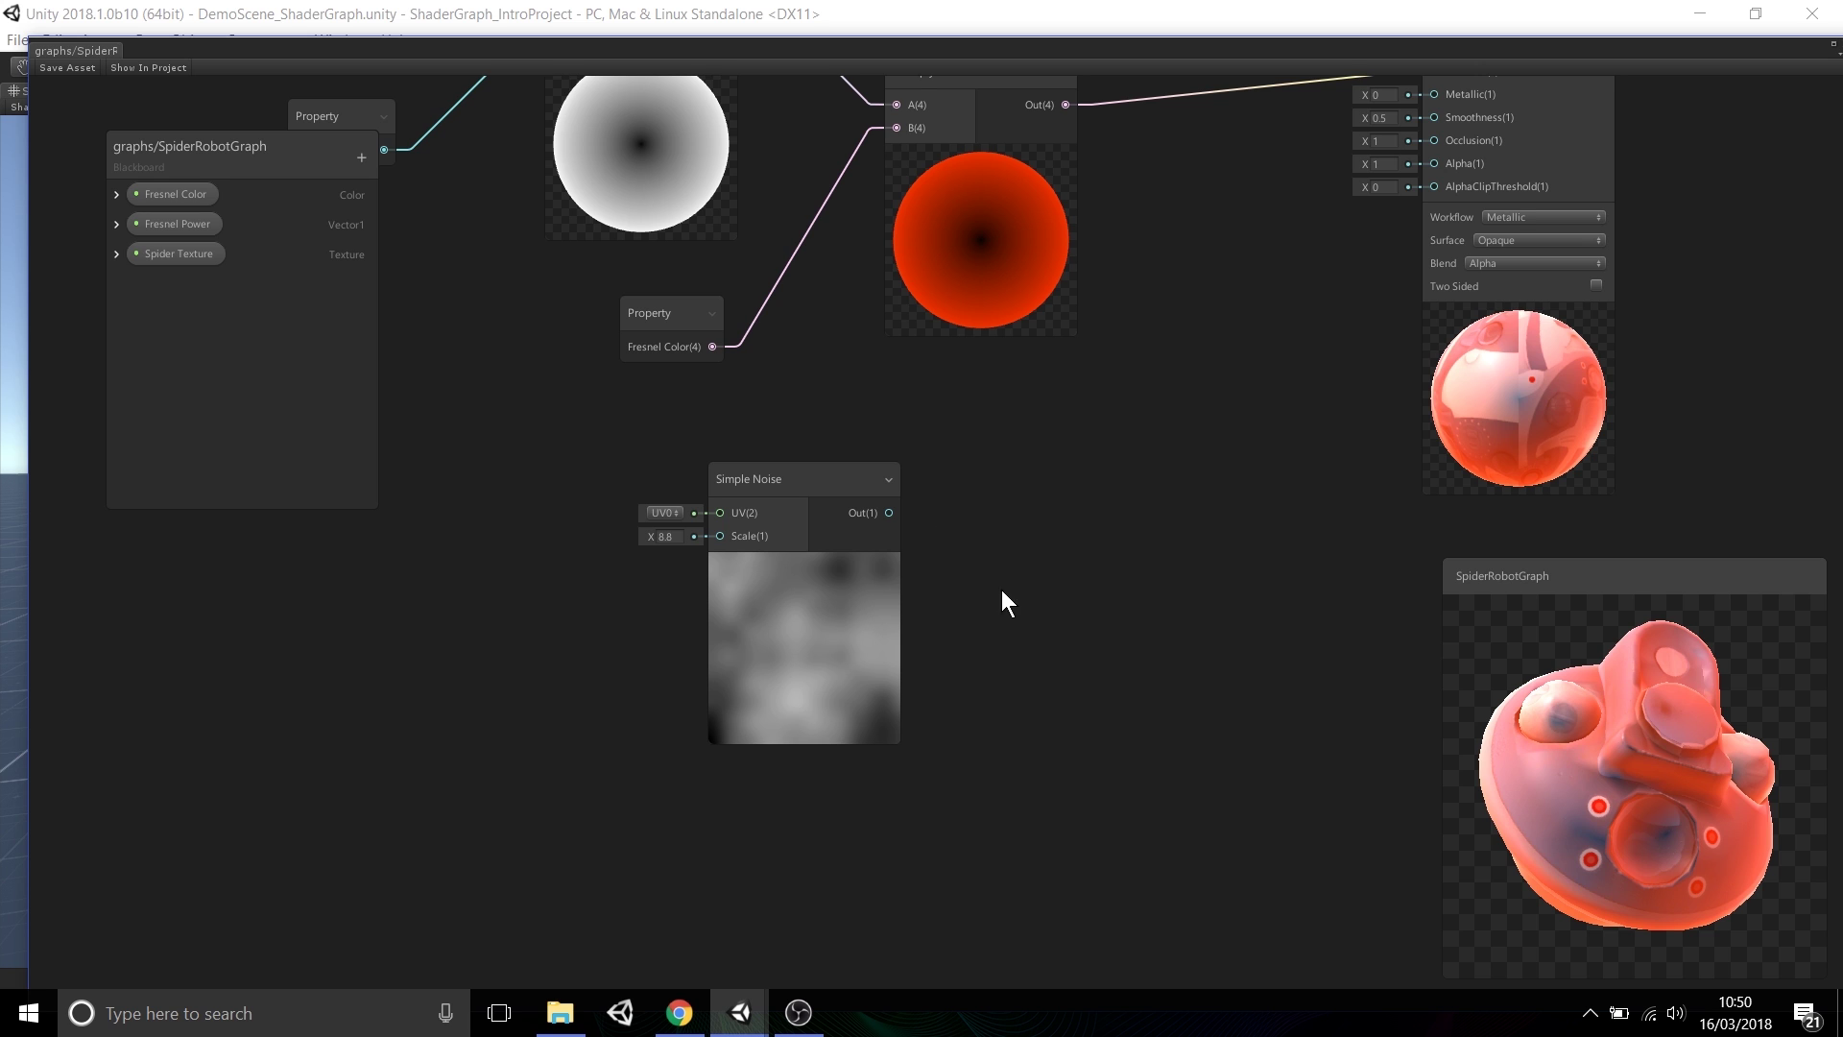
pyautogui.moveTo(889, 512); pyautogui.dragTo(1073, 539)
# - Create a Step node fed by the Simple Noise and set its Edge to about 0.32
pyautogui.write('step')
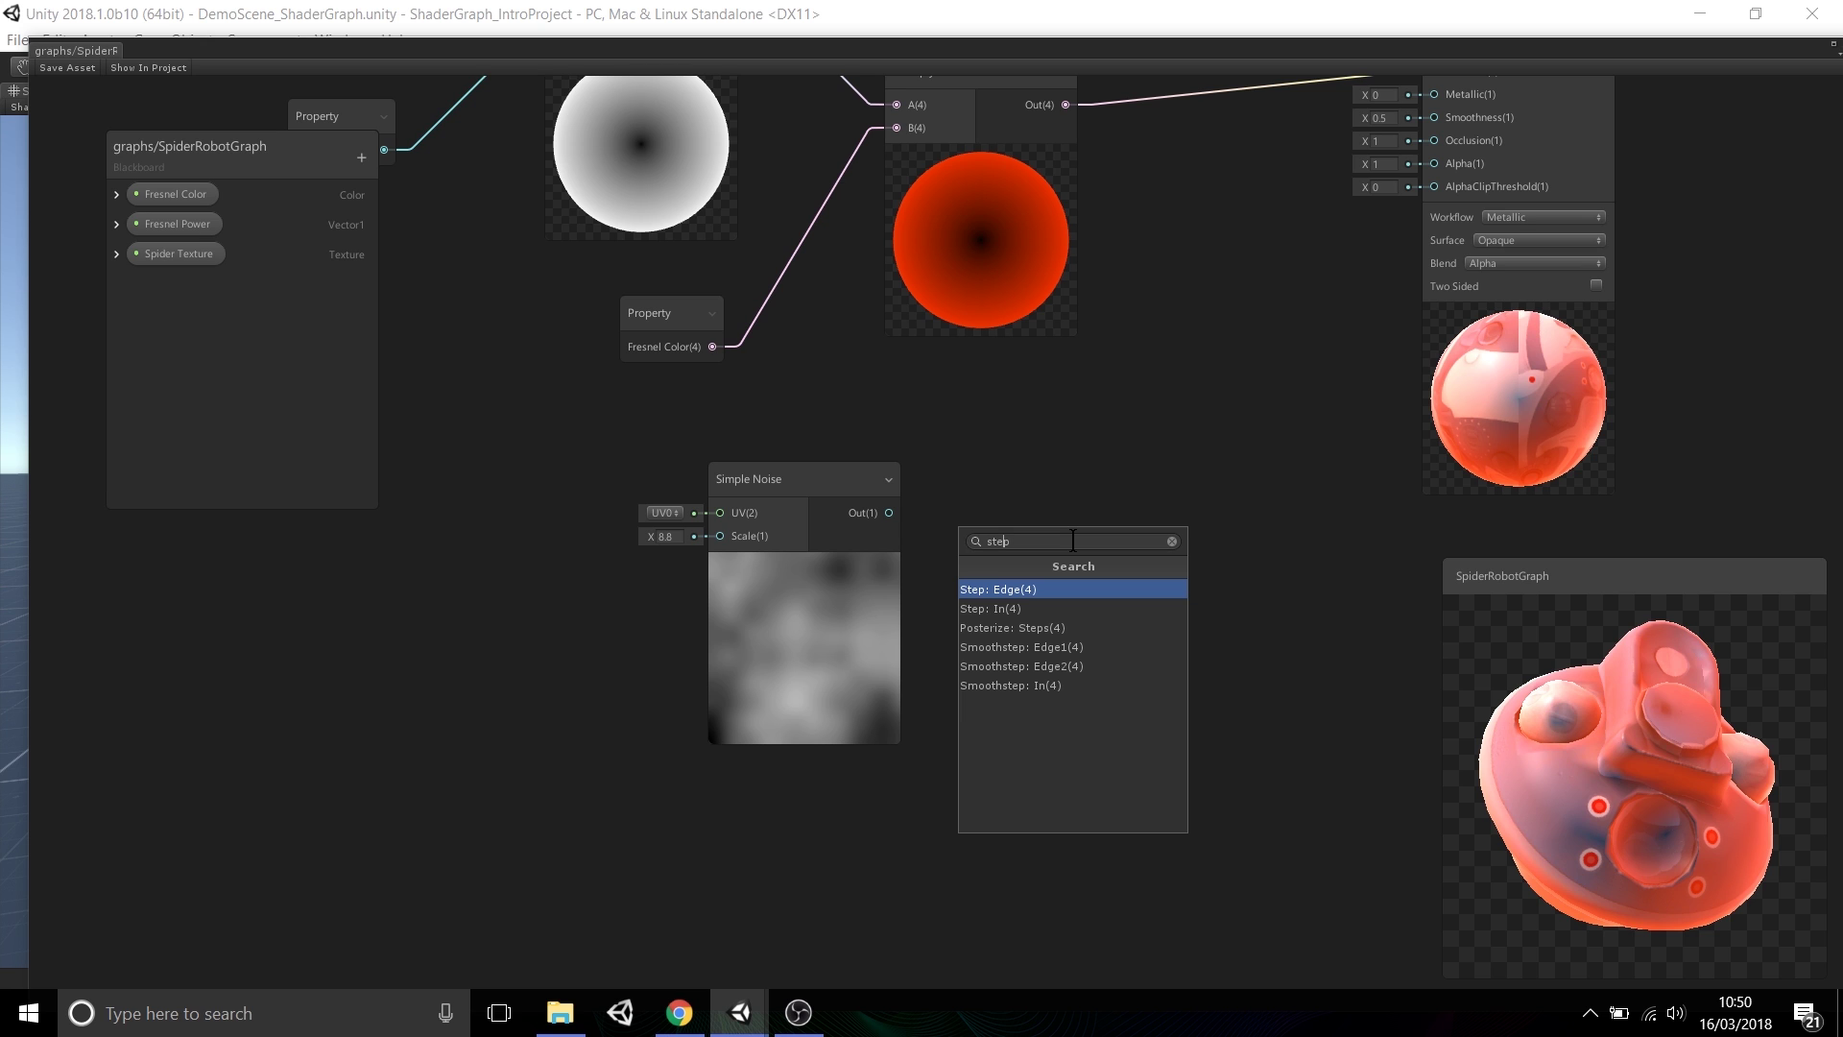
pyautogui.click(1050, 608)
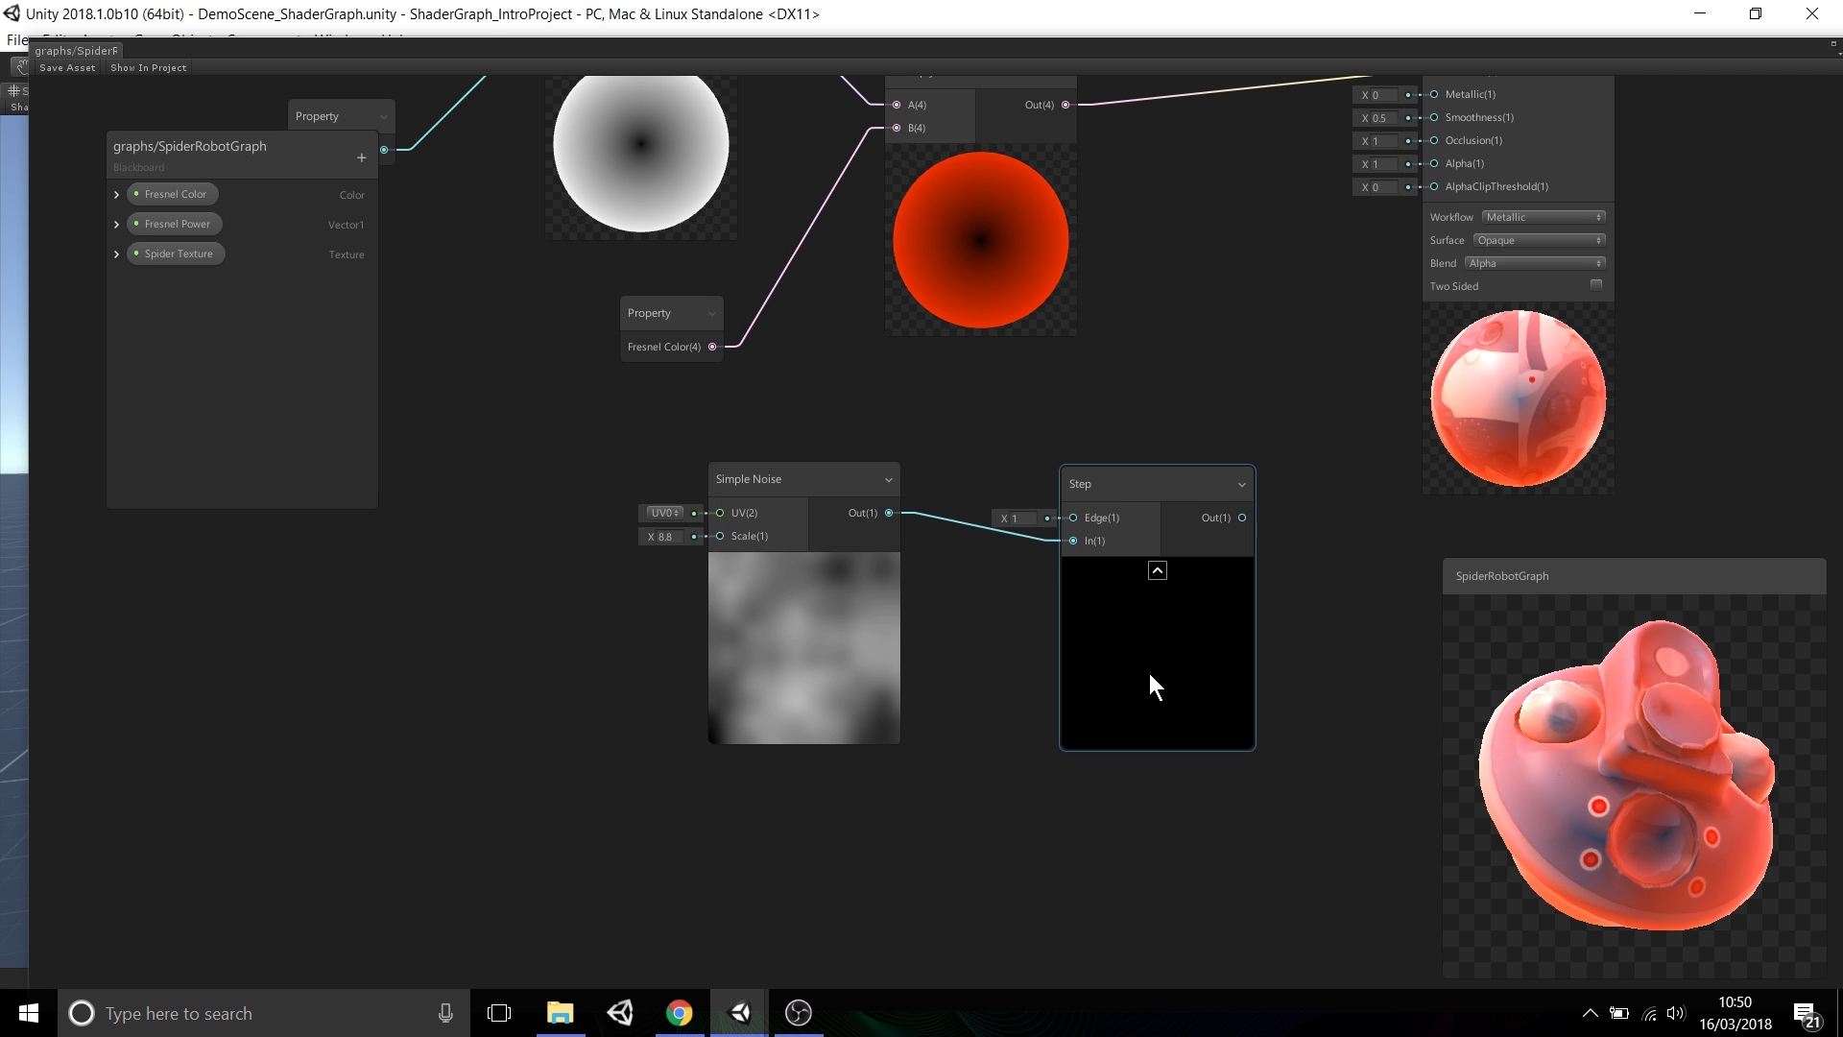
pyautogui.moveTo(1149, 672); pyautogui.dragTo(1150, 658)
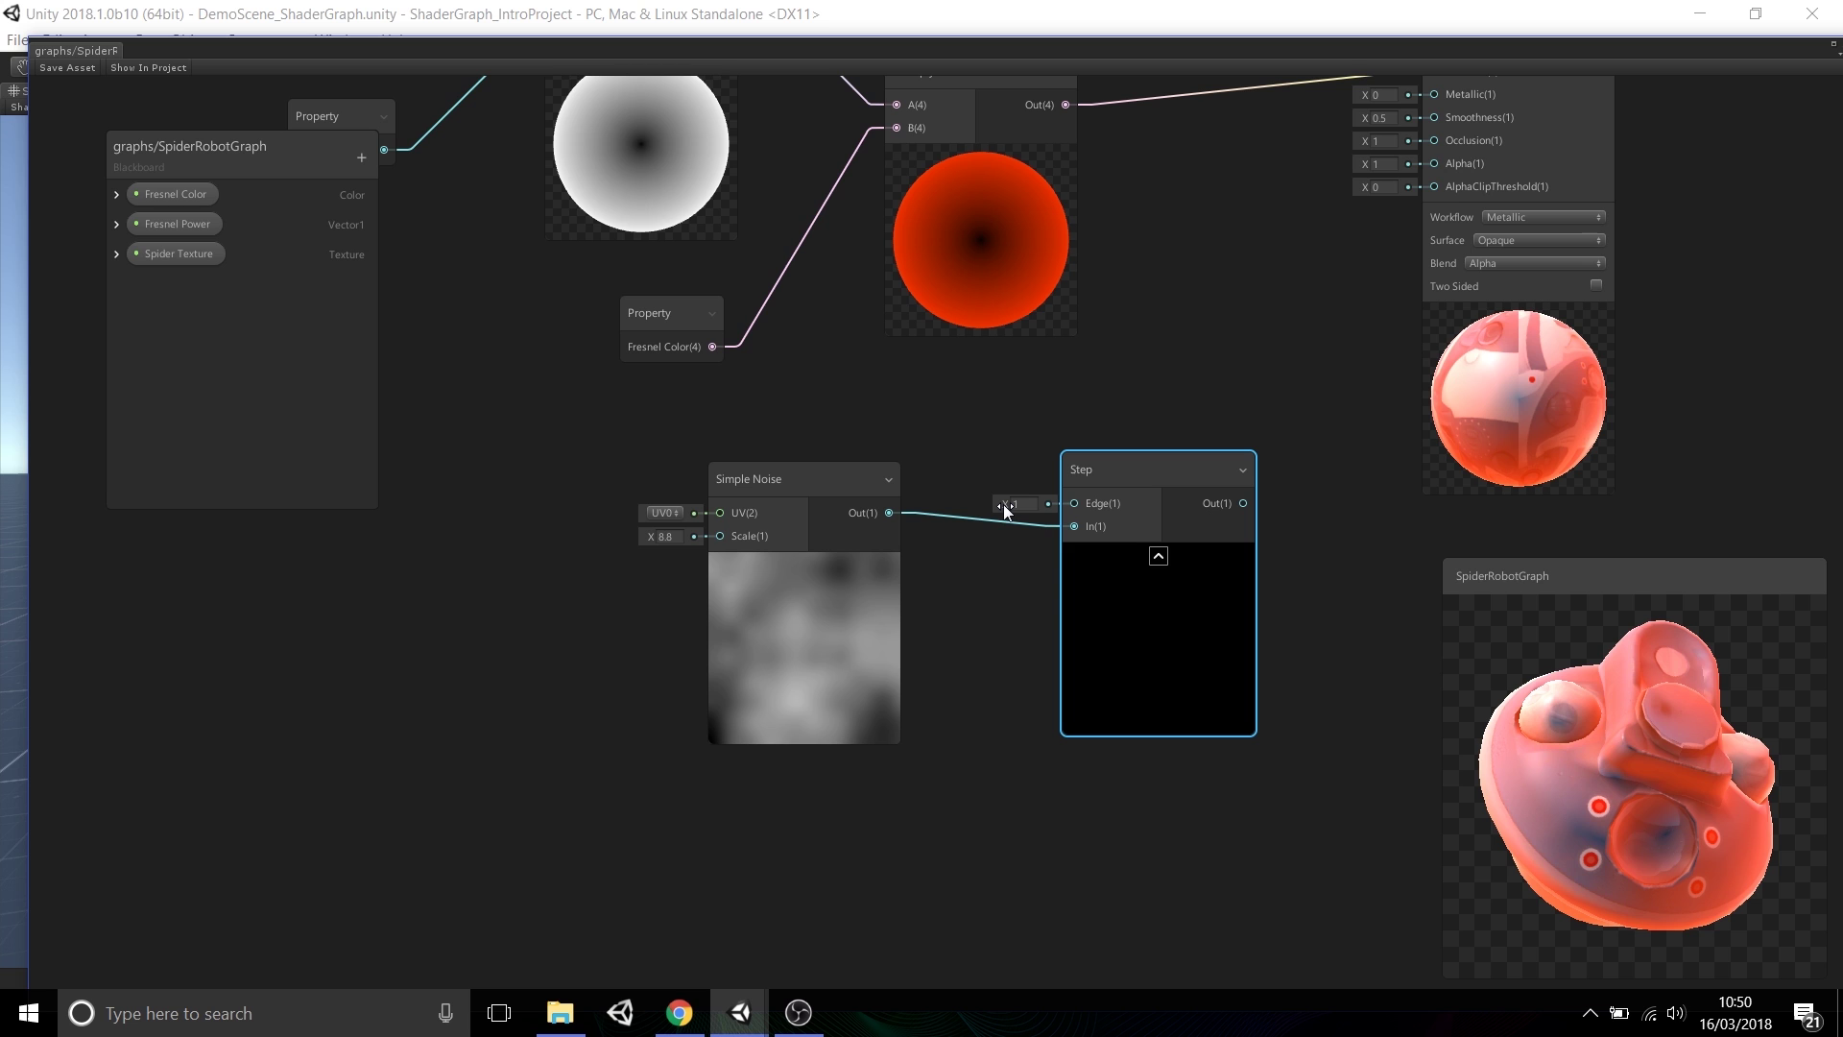
pyautogui.moveTo(1004, 504); pyautogui.dragTo(994, 504)
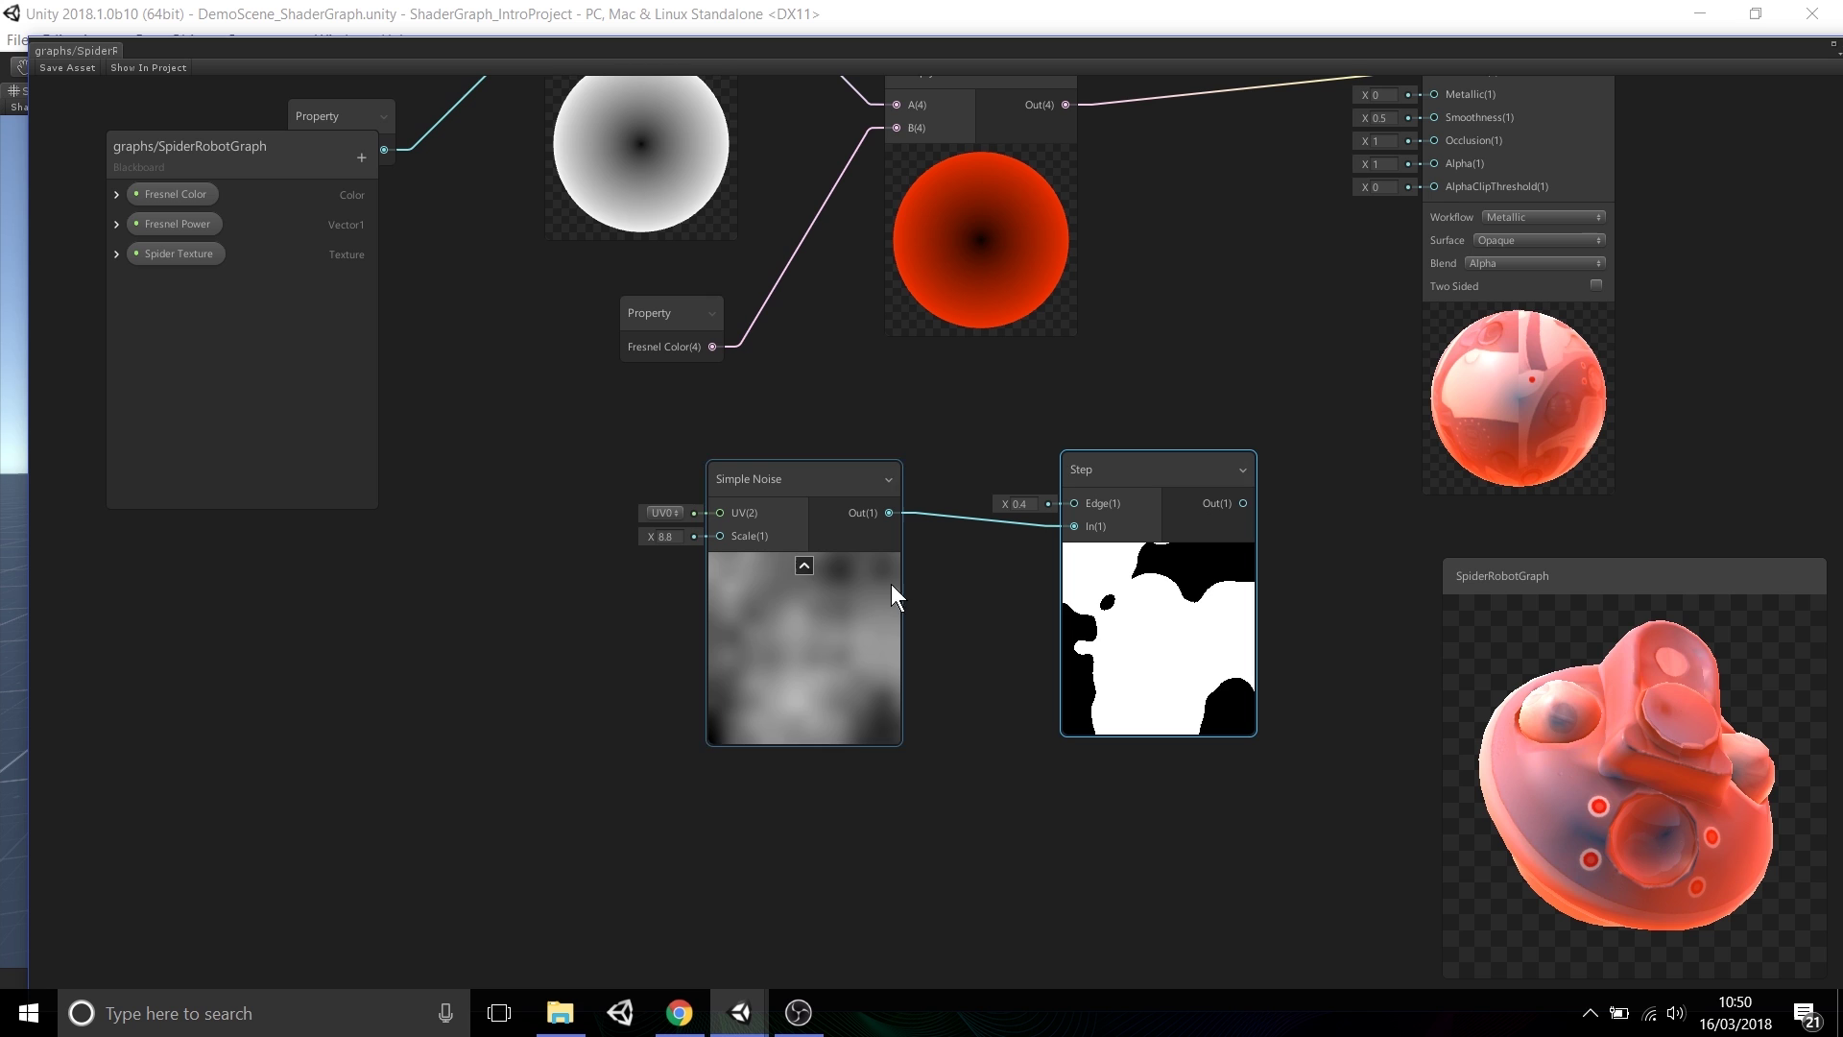
pyautogui.moveTo(1006, 501); pyautogui.dragTo(1004, 498)
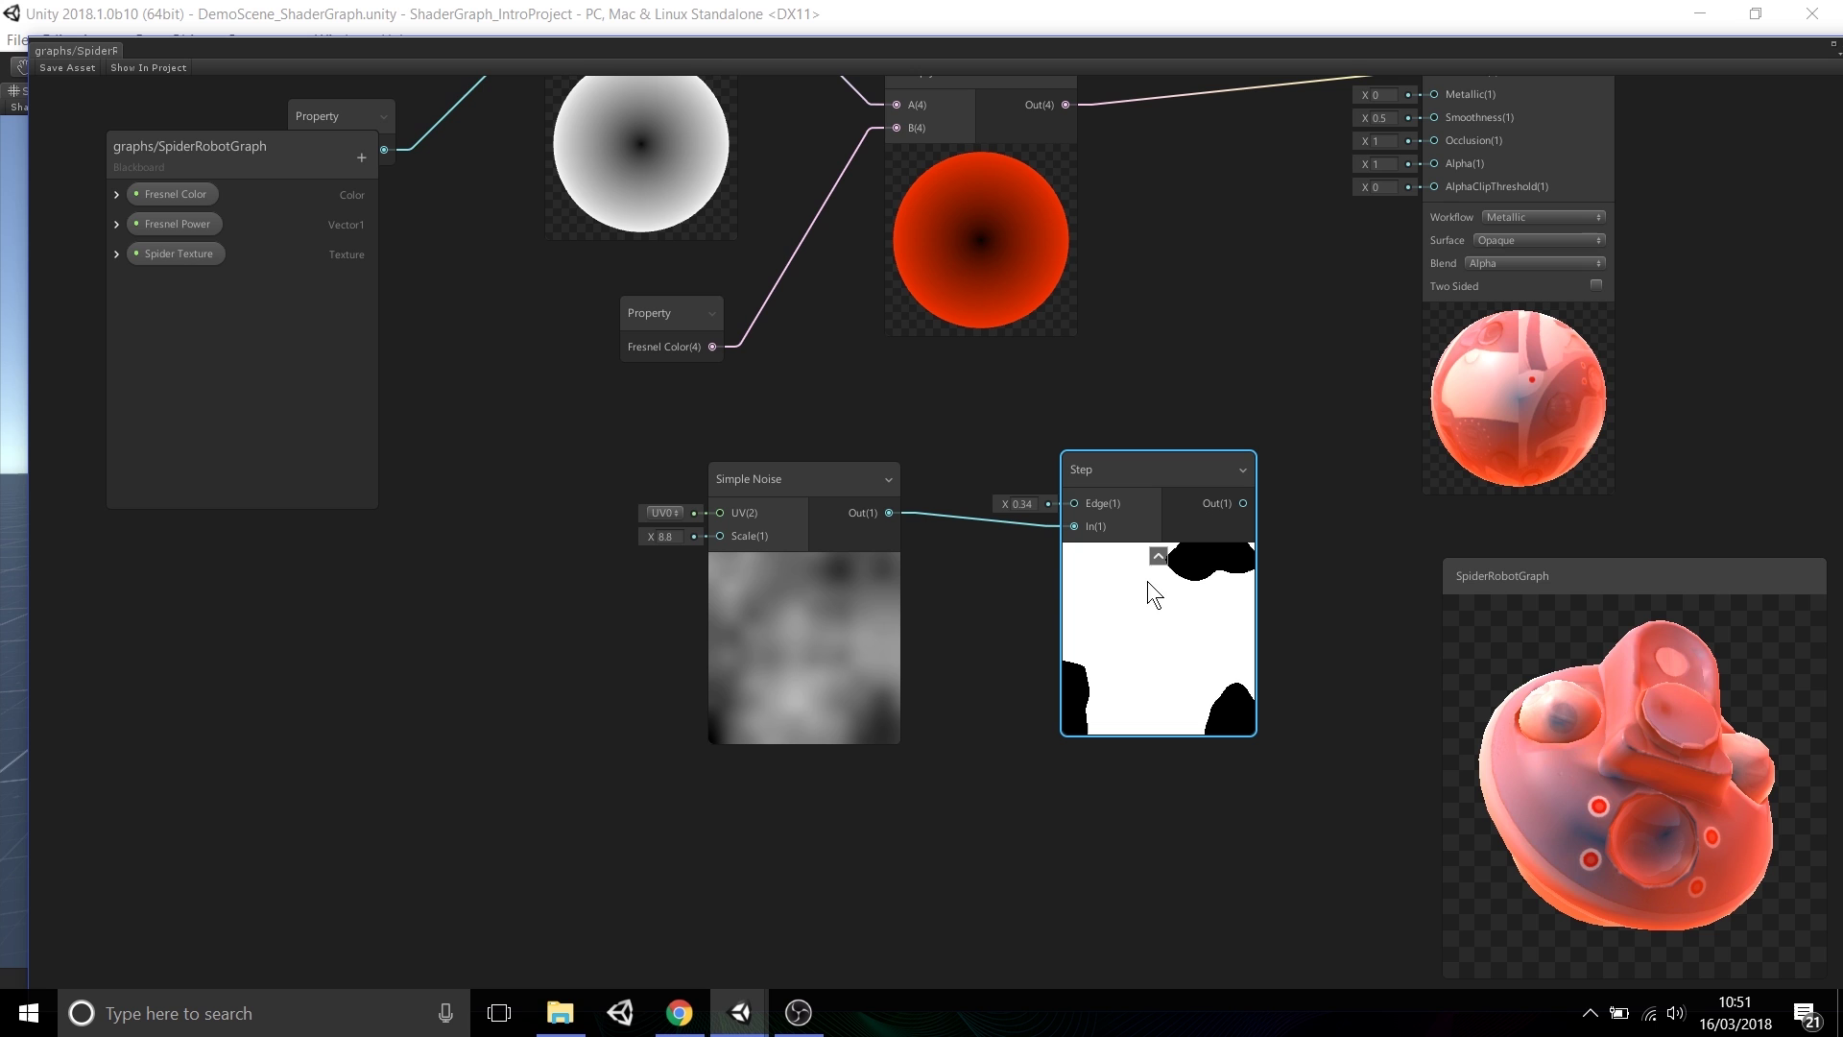
pyautogui.moveTo(1006, 504); pyautogui.dragTo(1006, 502)
# - Nudge the Step and Simple Noise nodes into a tidy layout
pyautogui.moveTo(1183, 361); pyautogui.dragTo(1096, 437, button='middle')
pyautogui.moveTo(1074, 570); pyautogui.dragTo(1053, 559)
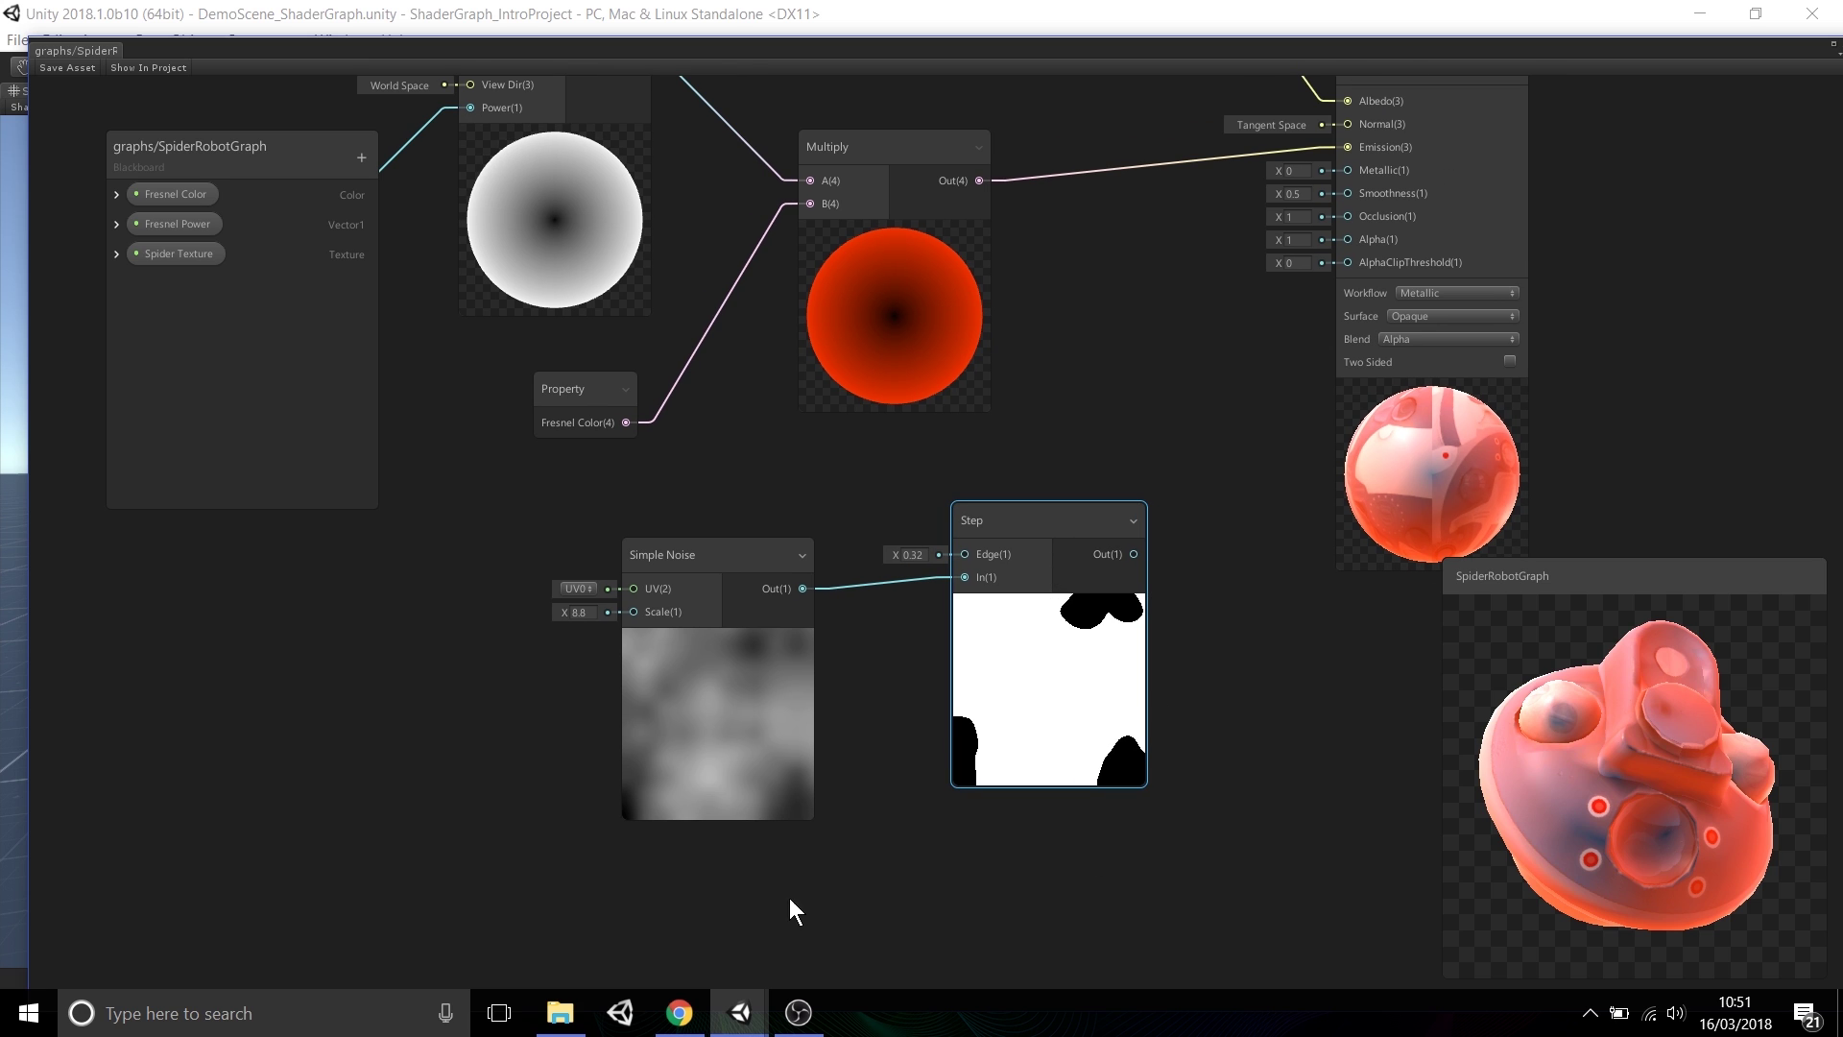
pyautogui.moveTo(712, 556); pyautogui.dragTo(712, 544)
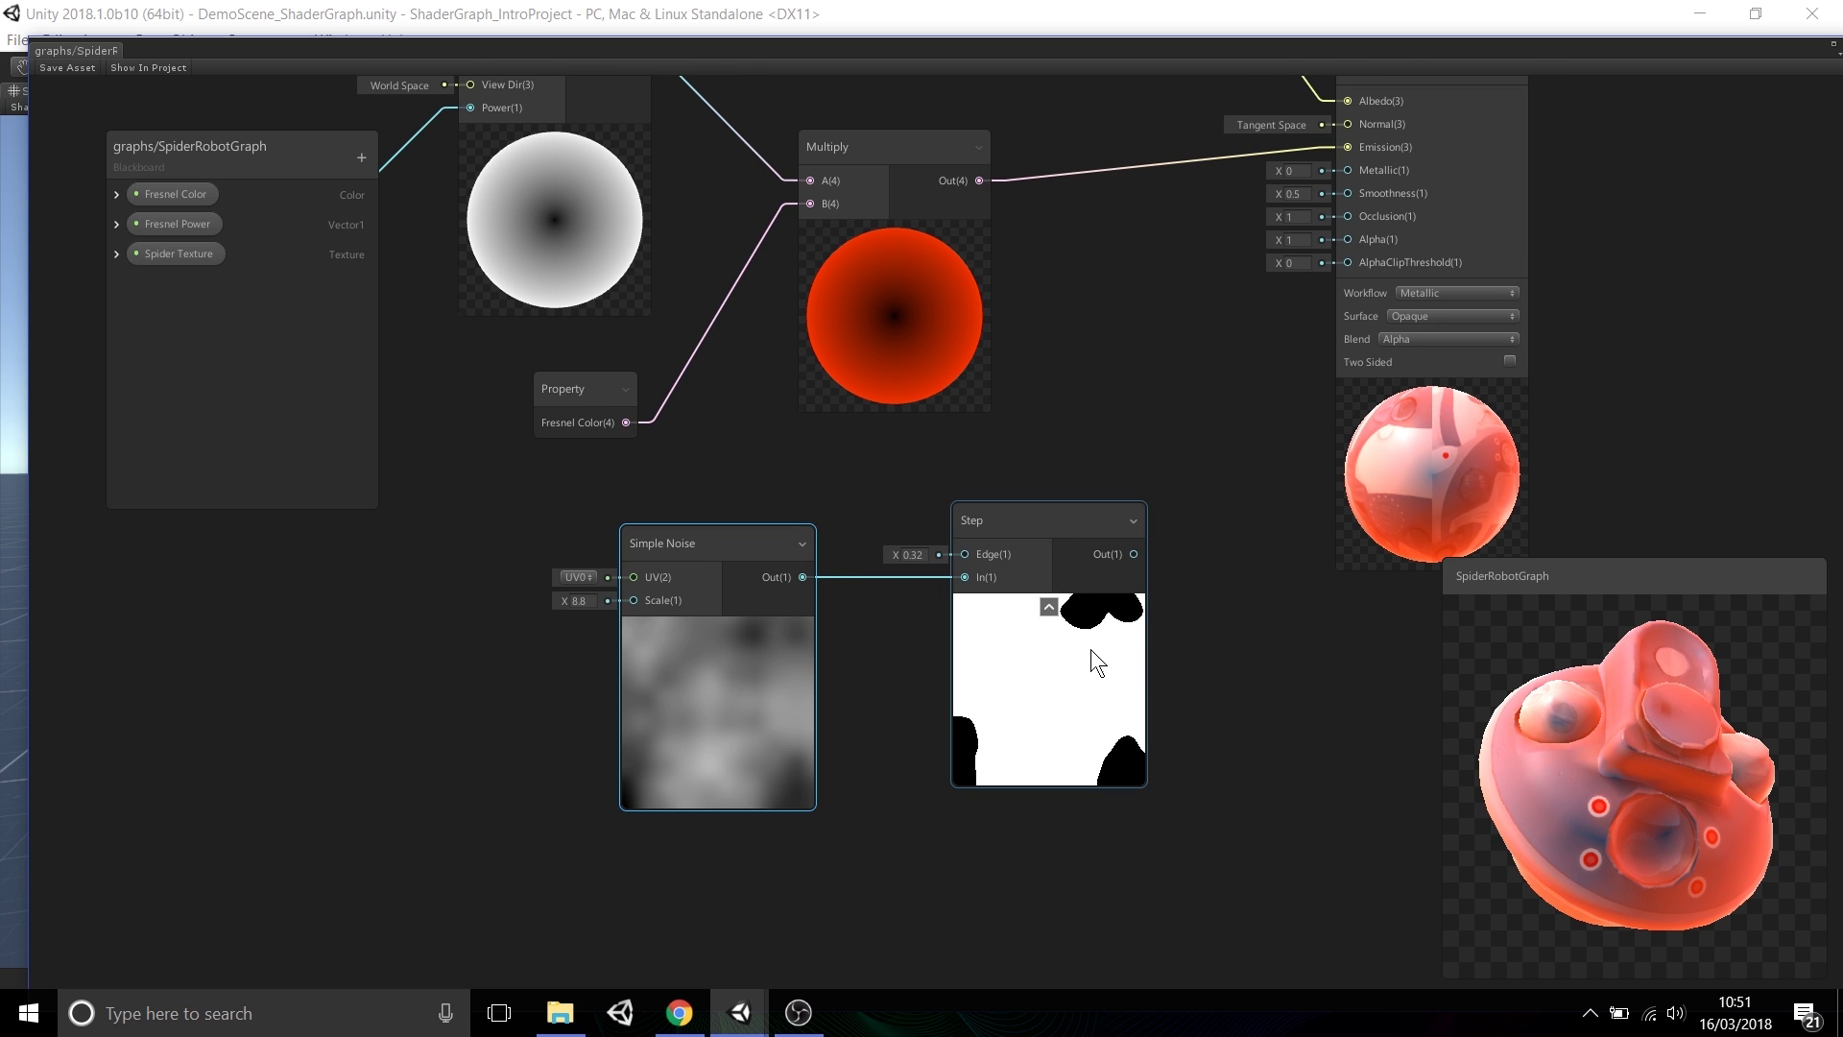
pyautogui.click(1231, 676)
pyautogui.moveTo(1051, 739); pyautogui.dragTo(1046, 747)
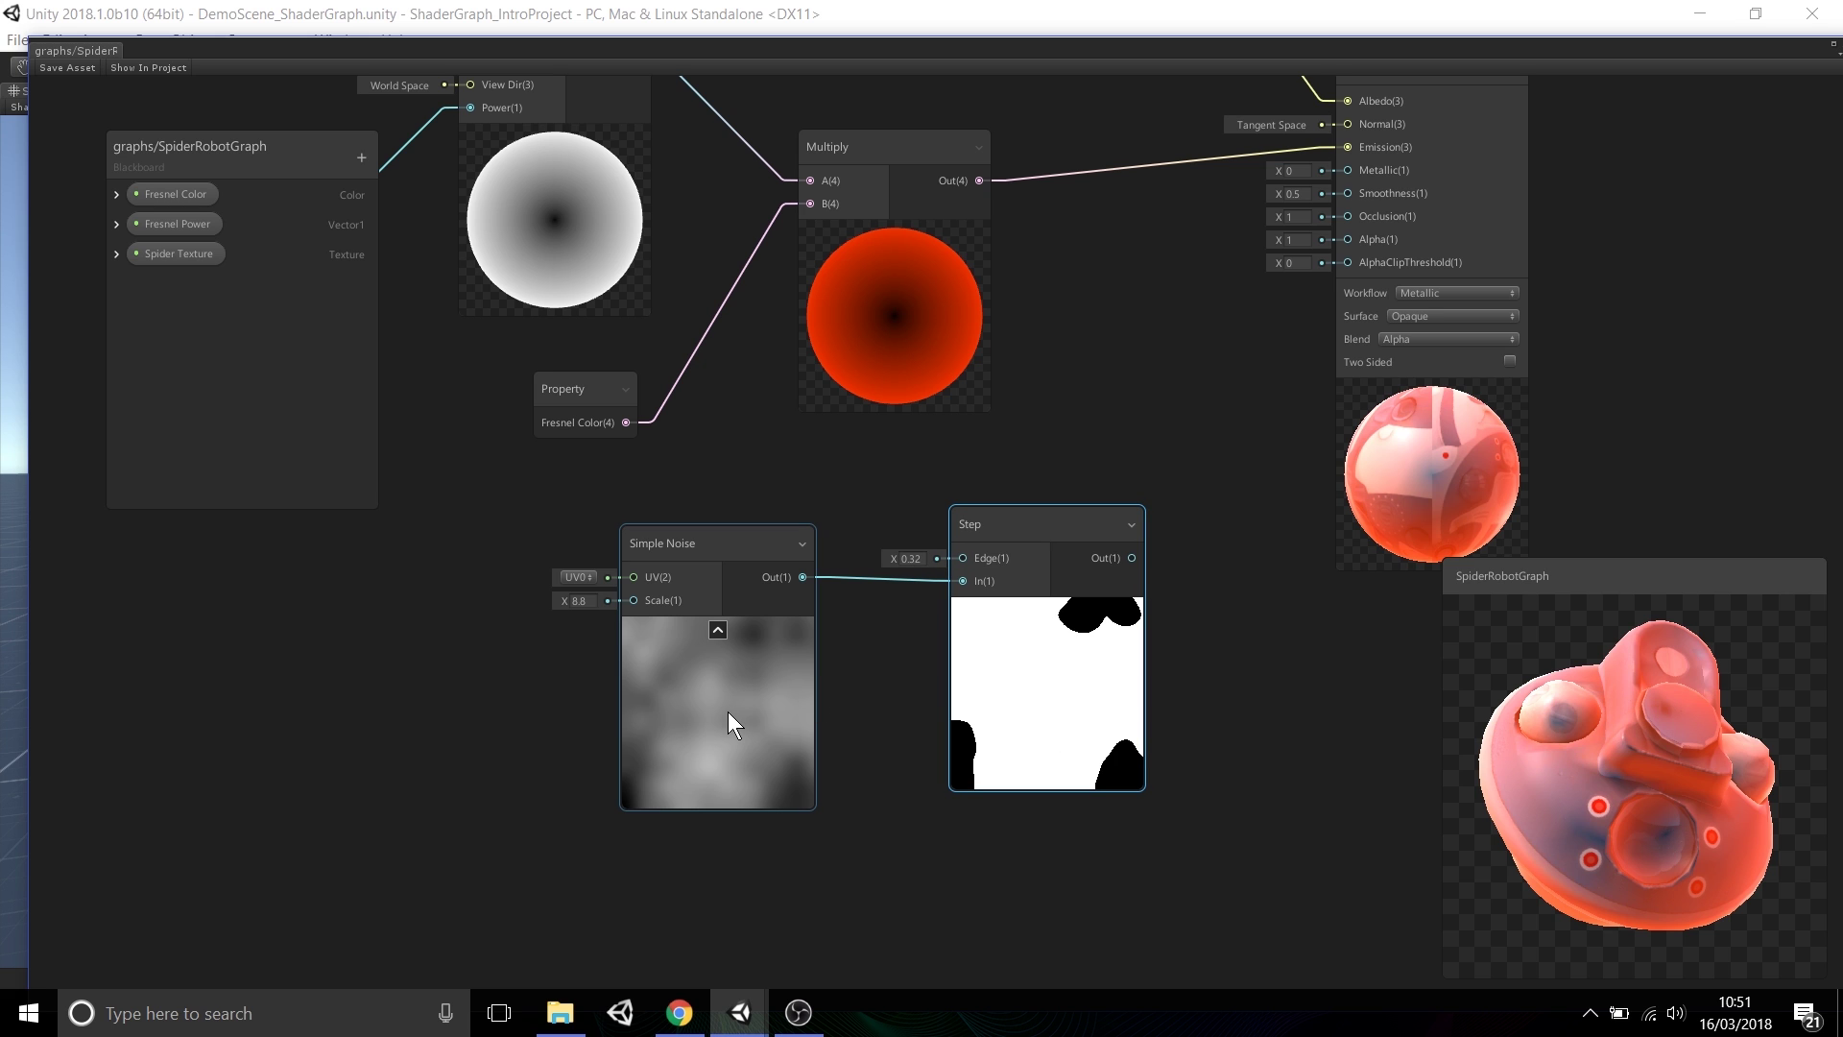
pyautogui.click(1213, 653)
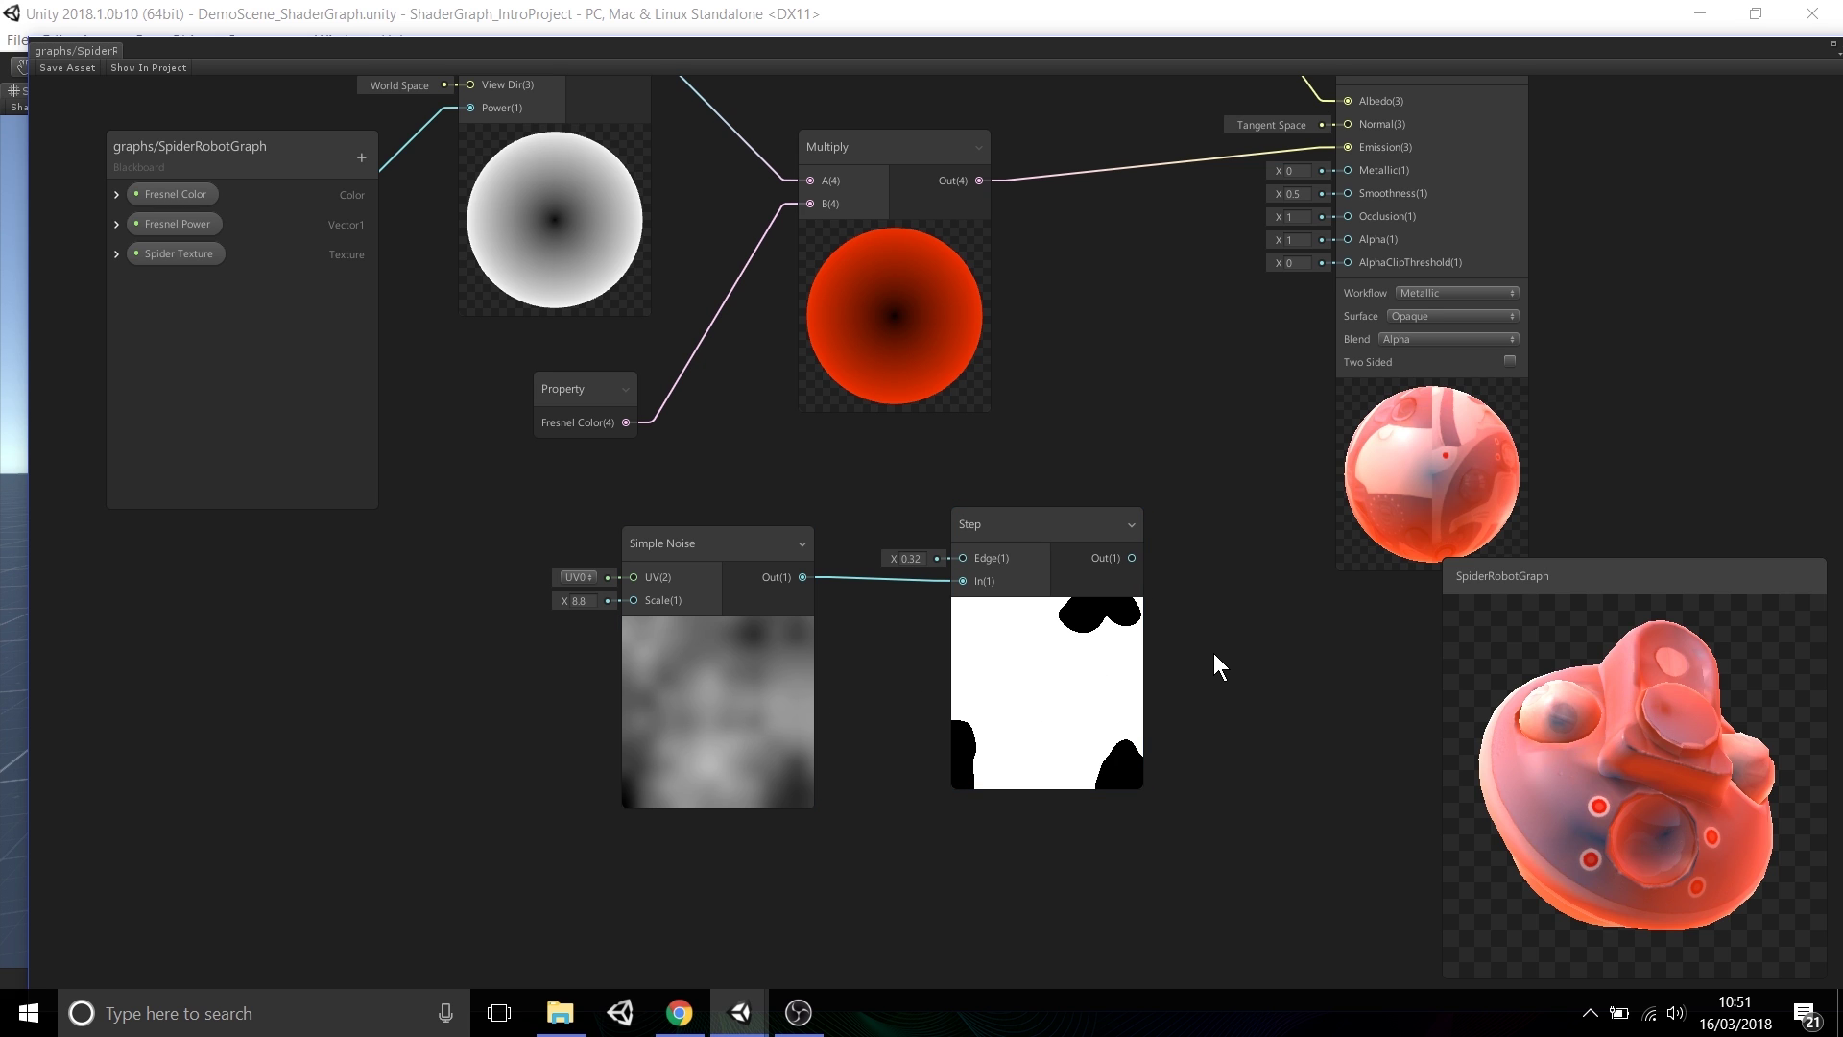
pyautogui.moveTo(1037, 693); pyautogui.dragTo(1023, 693)
pyautogui.click(1254, 728)
pyautogui.moveTo(1253, 728); pyautogui.dragTo(1305, 650, button='middle')
pyautogui.click(1125, 649)
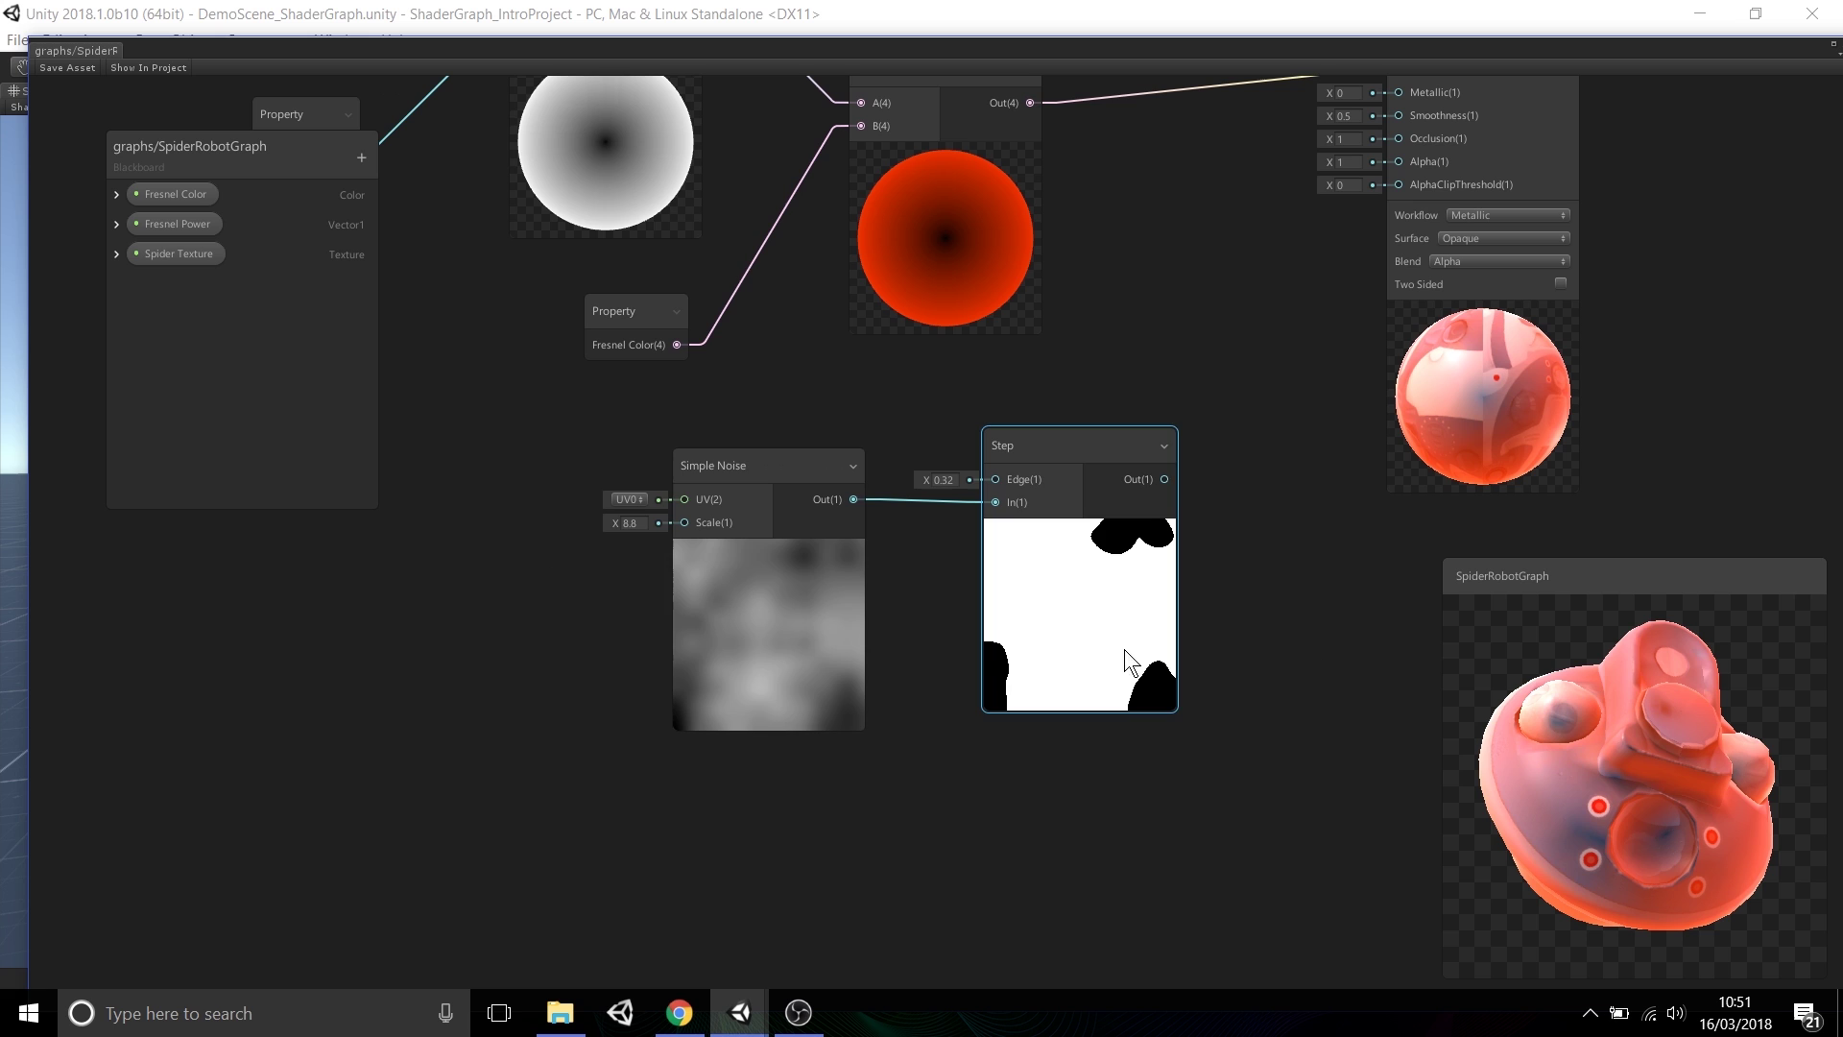
pyautogui.moveTo(826, 631); pyautogui.dragTo(826, 624)
pyautogui.click(1265, 555)
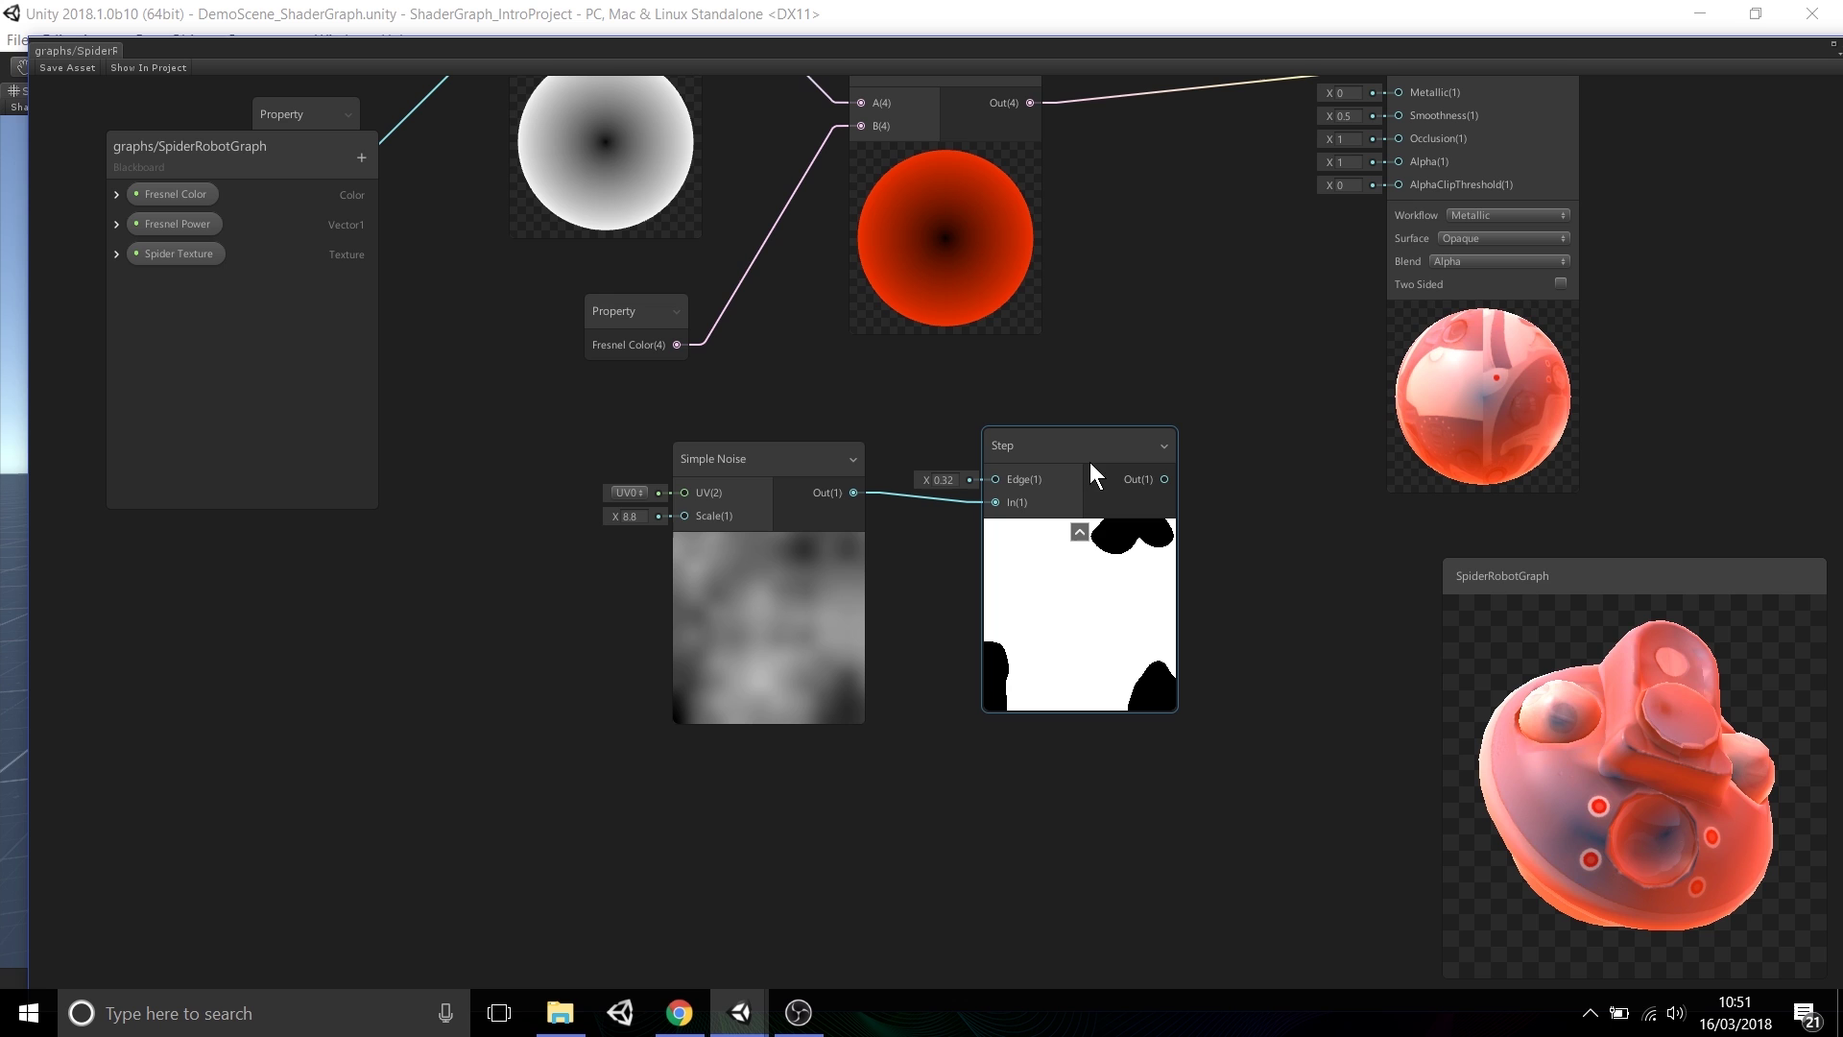
# - Shift the Simple Noise node slightly right and open the Step node's documentation
pyautogui.moveTo(810, 465); pyautogui.dragTo(820, 465)
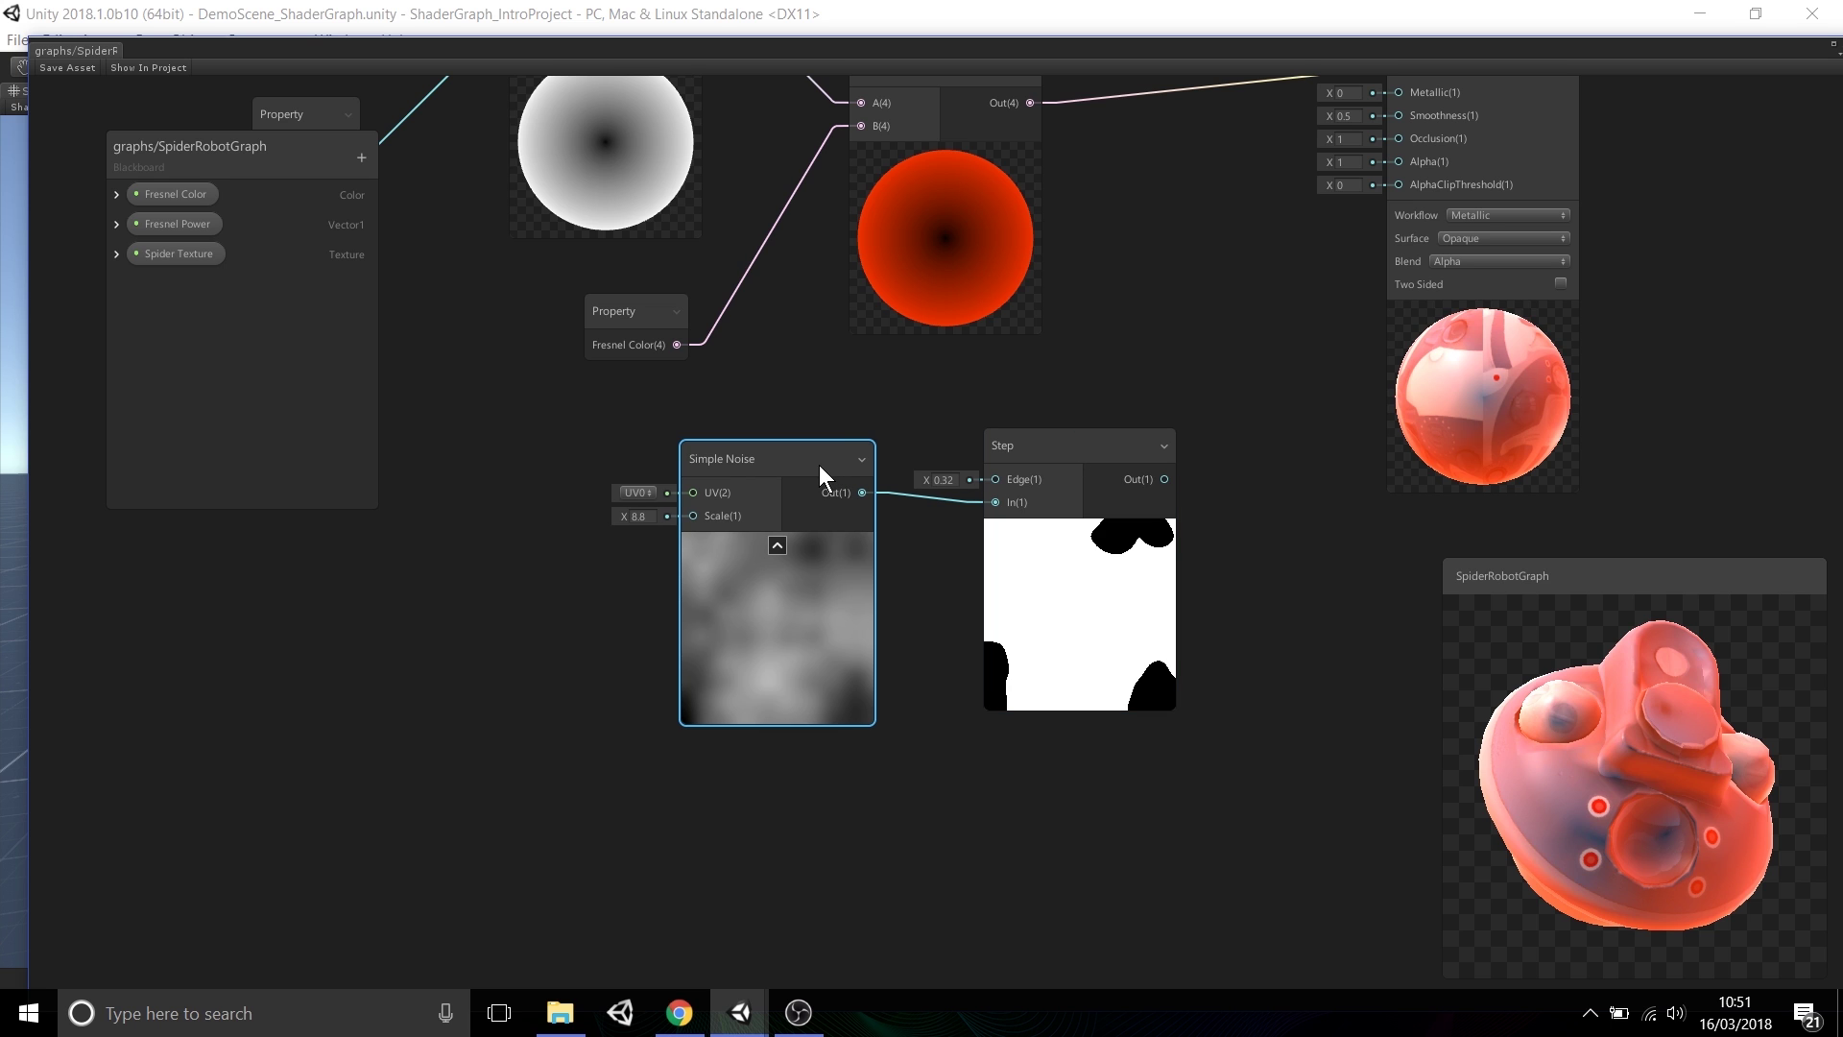
pyautogui.click(908, 602)
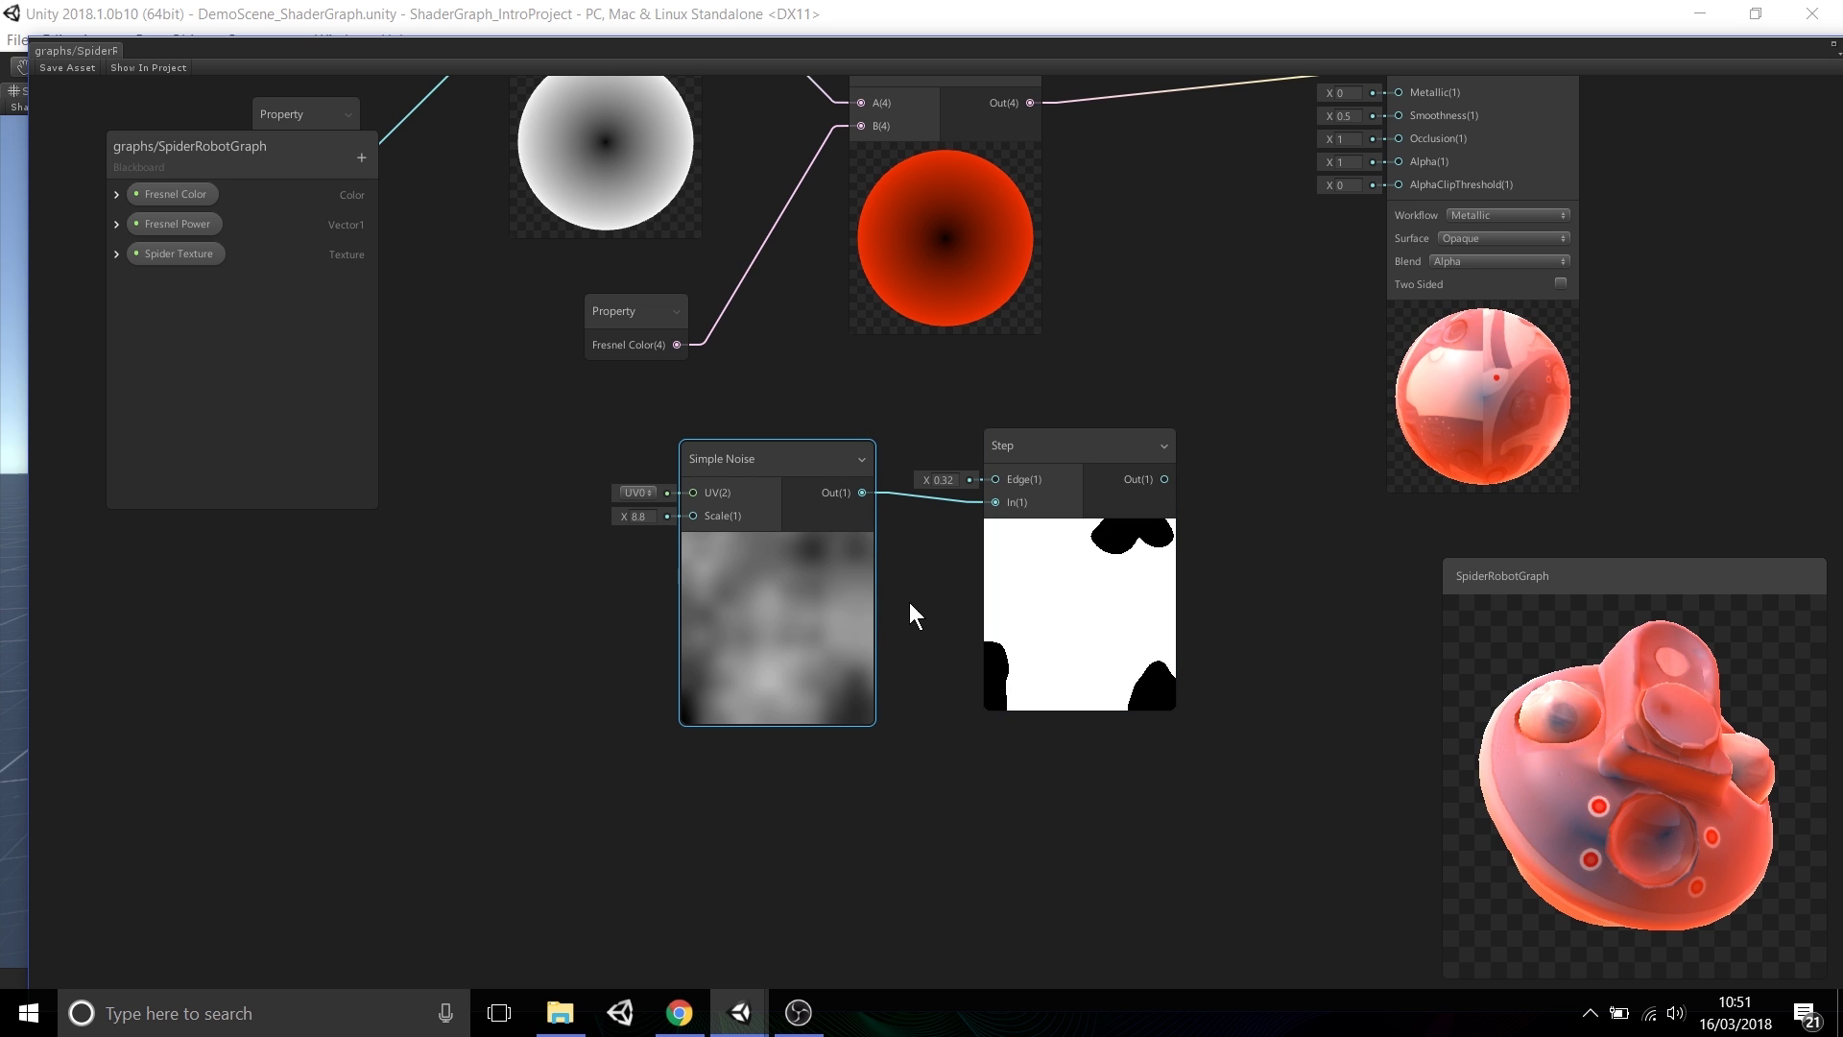
pyautogui.rightClick(1083, 449)
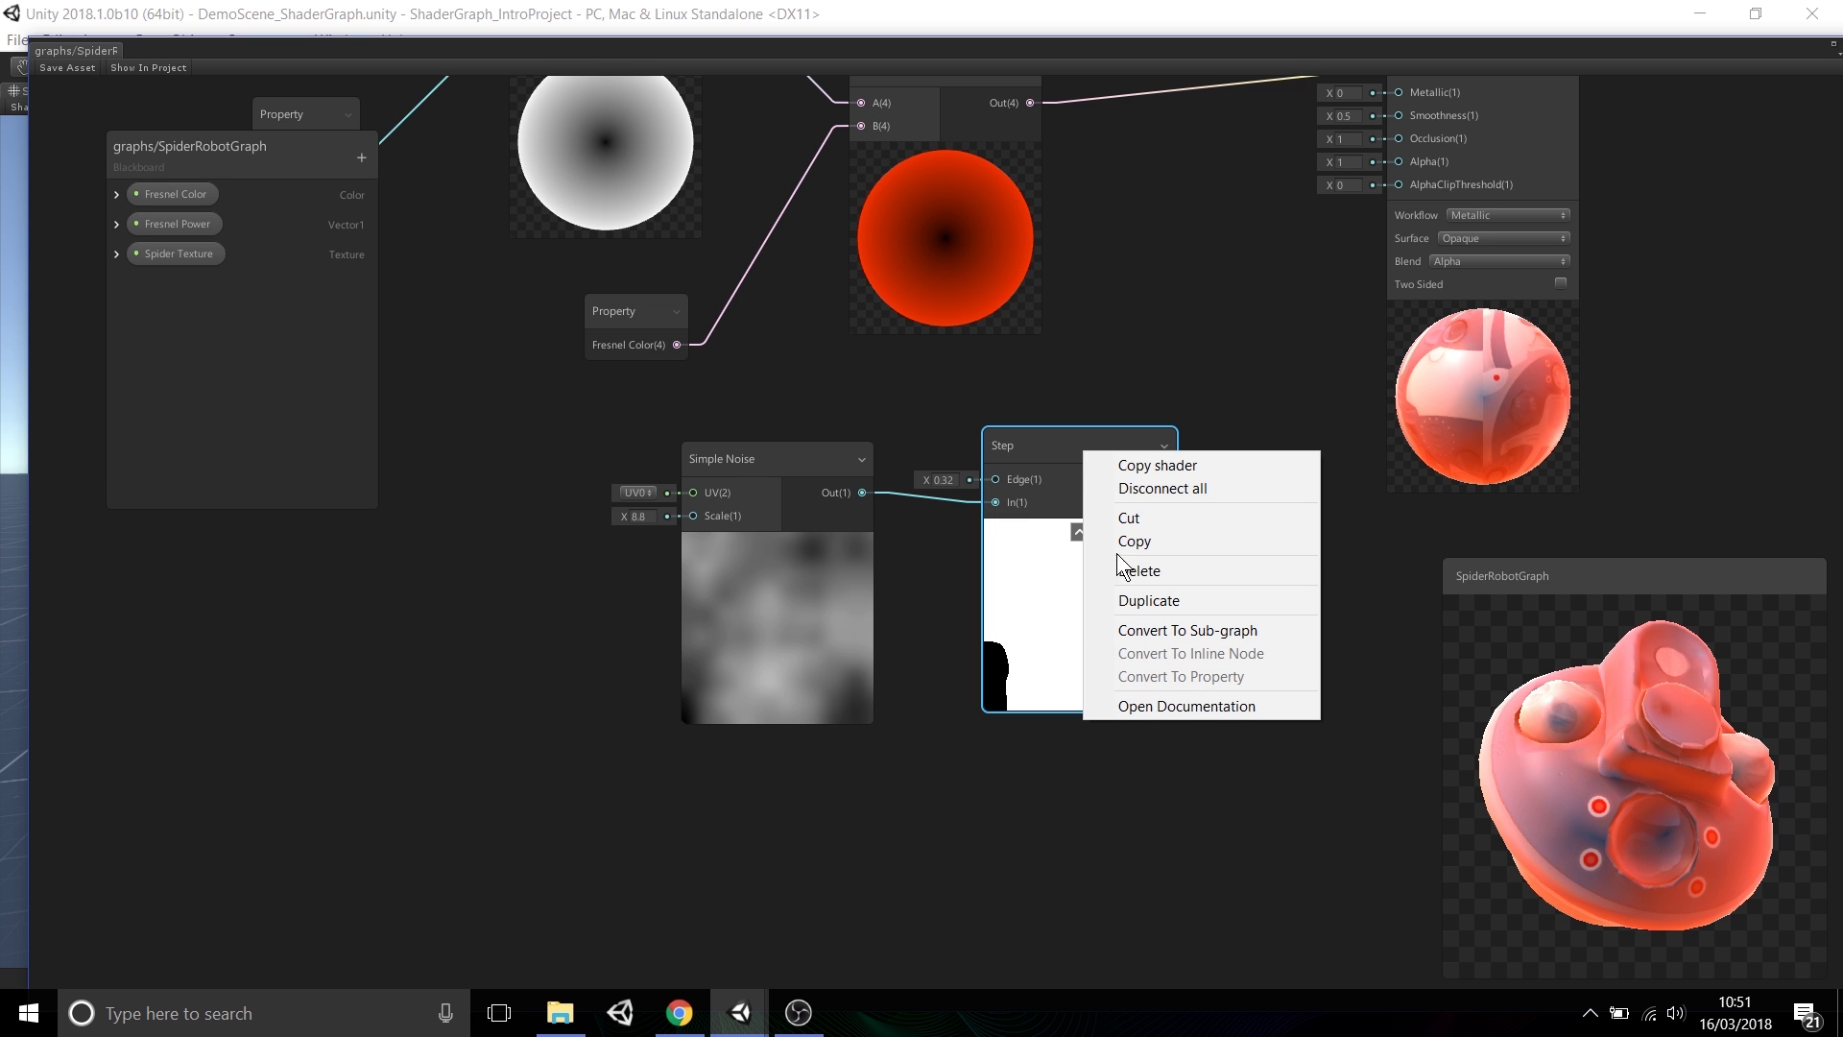
pyautogui.click(1181, 705)
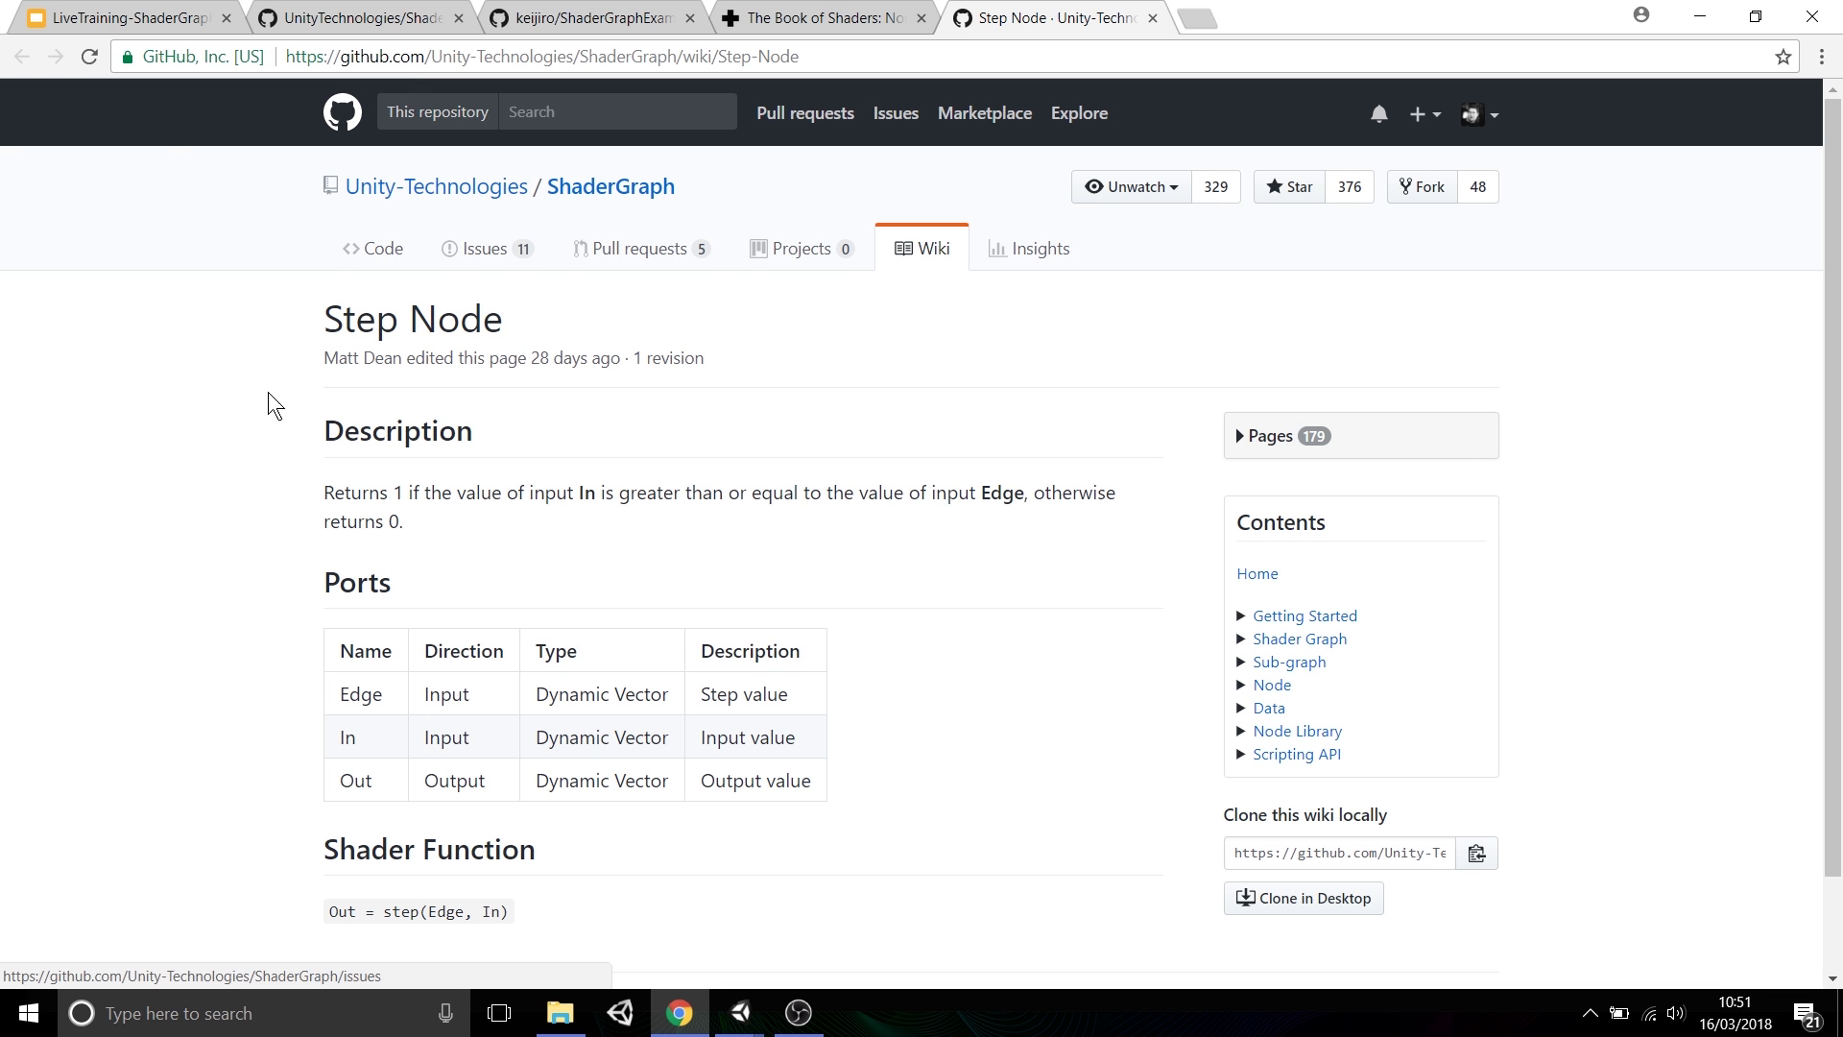
# - Read the Step Node wiki page down to Out = step(Edge, In), then return to Unity
pyautogui.scroll(-2, 238, 436)
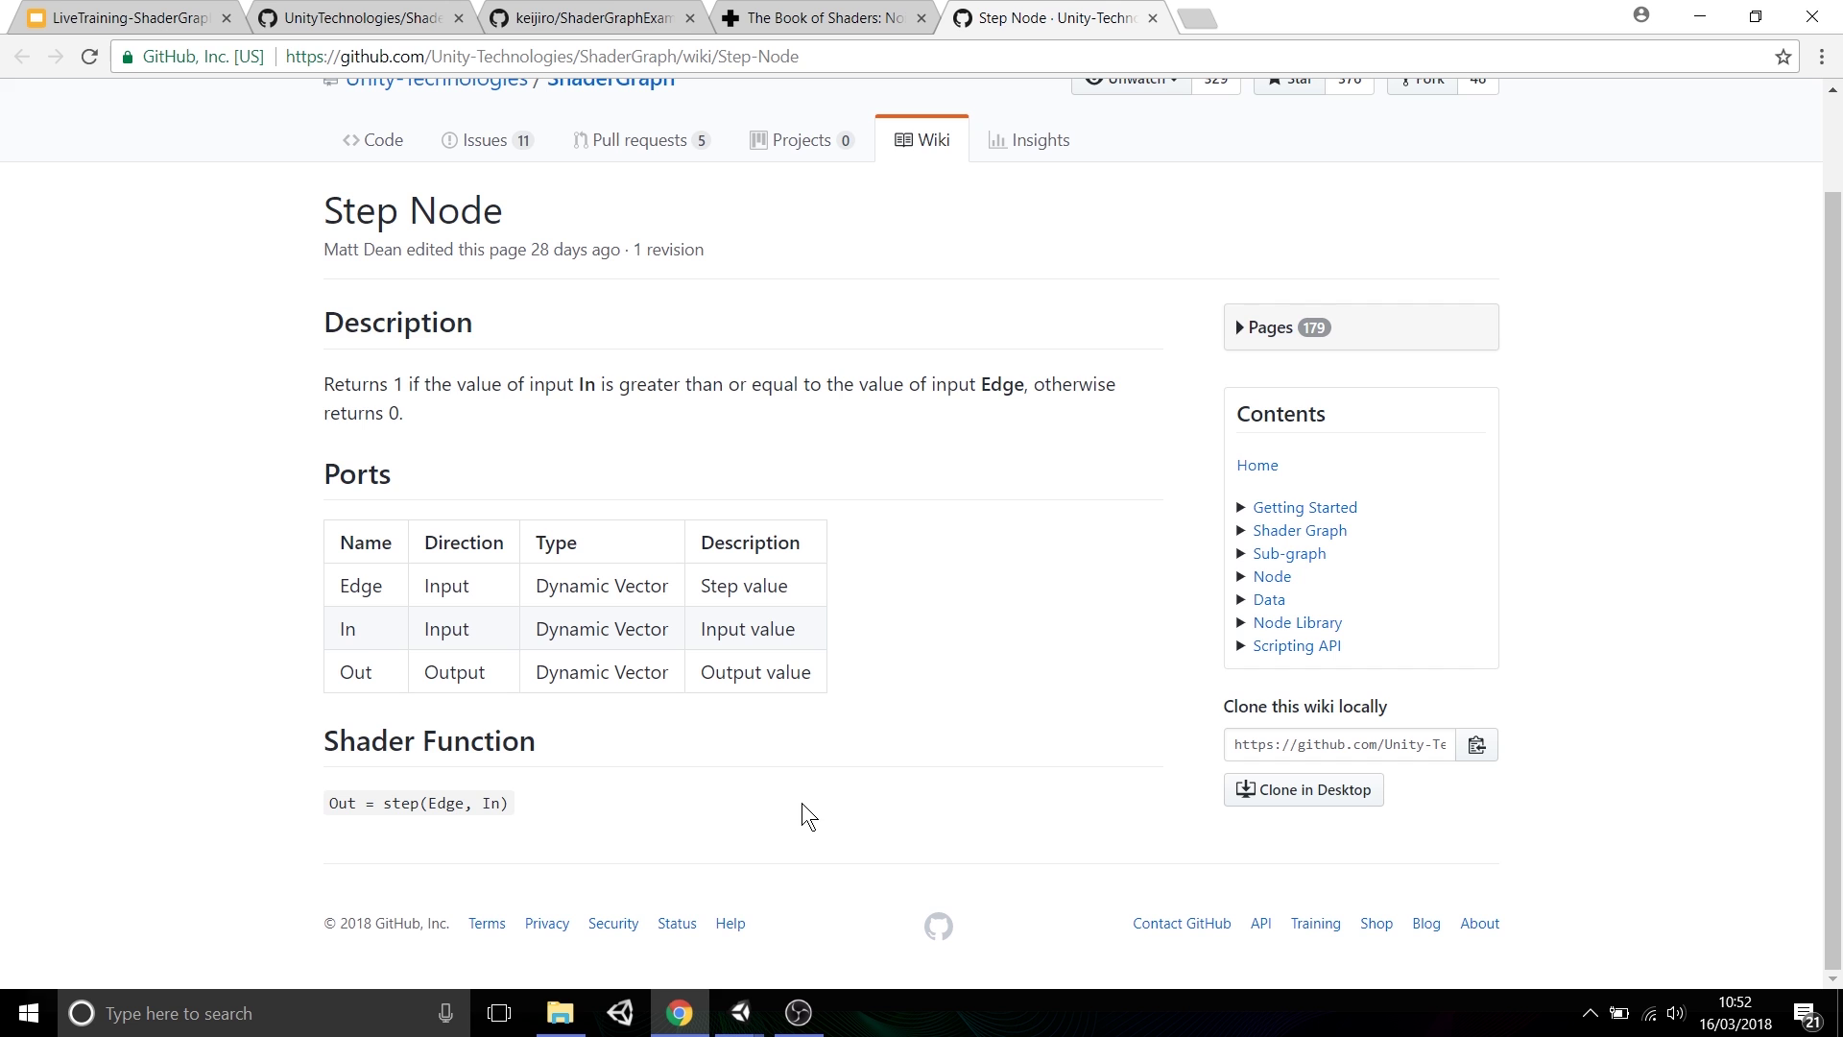
pyautogui.click(750, 1006)
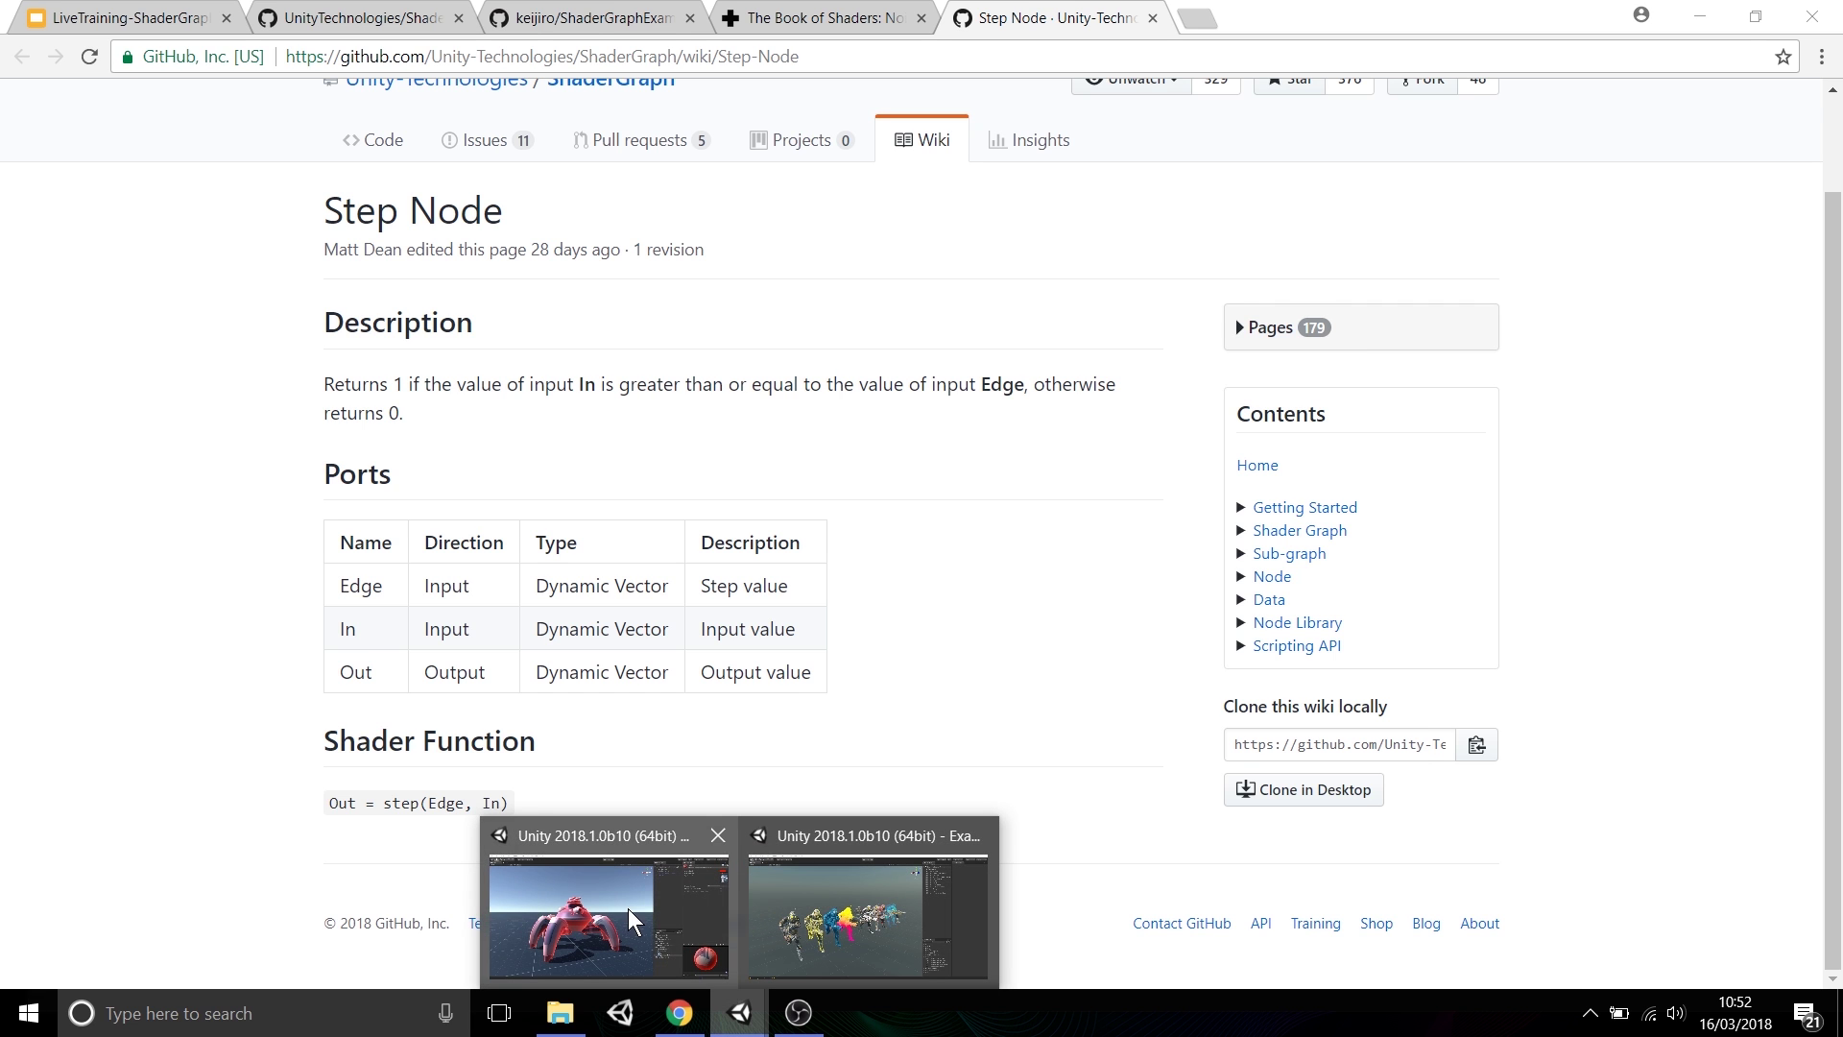
# - Back in Unity, set the Step Edge to 0.48 and the Simple Noise Scale to 16.6
pyautogui.click(628, 908)
pyautogui.moveTo(1281, 689); pyautogui.dragTo(1248, 661, button='middle')
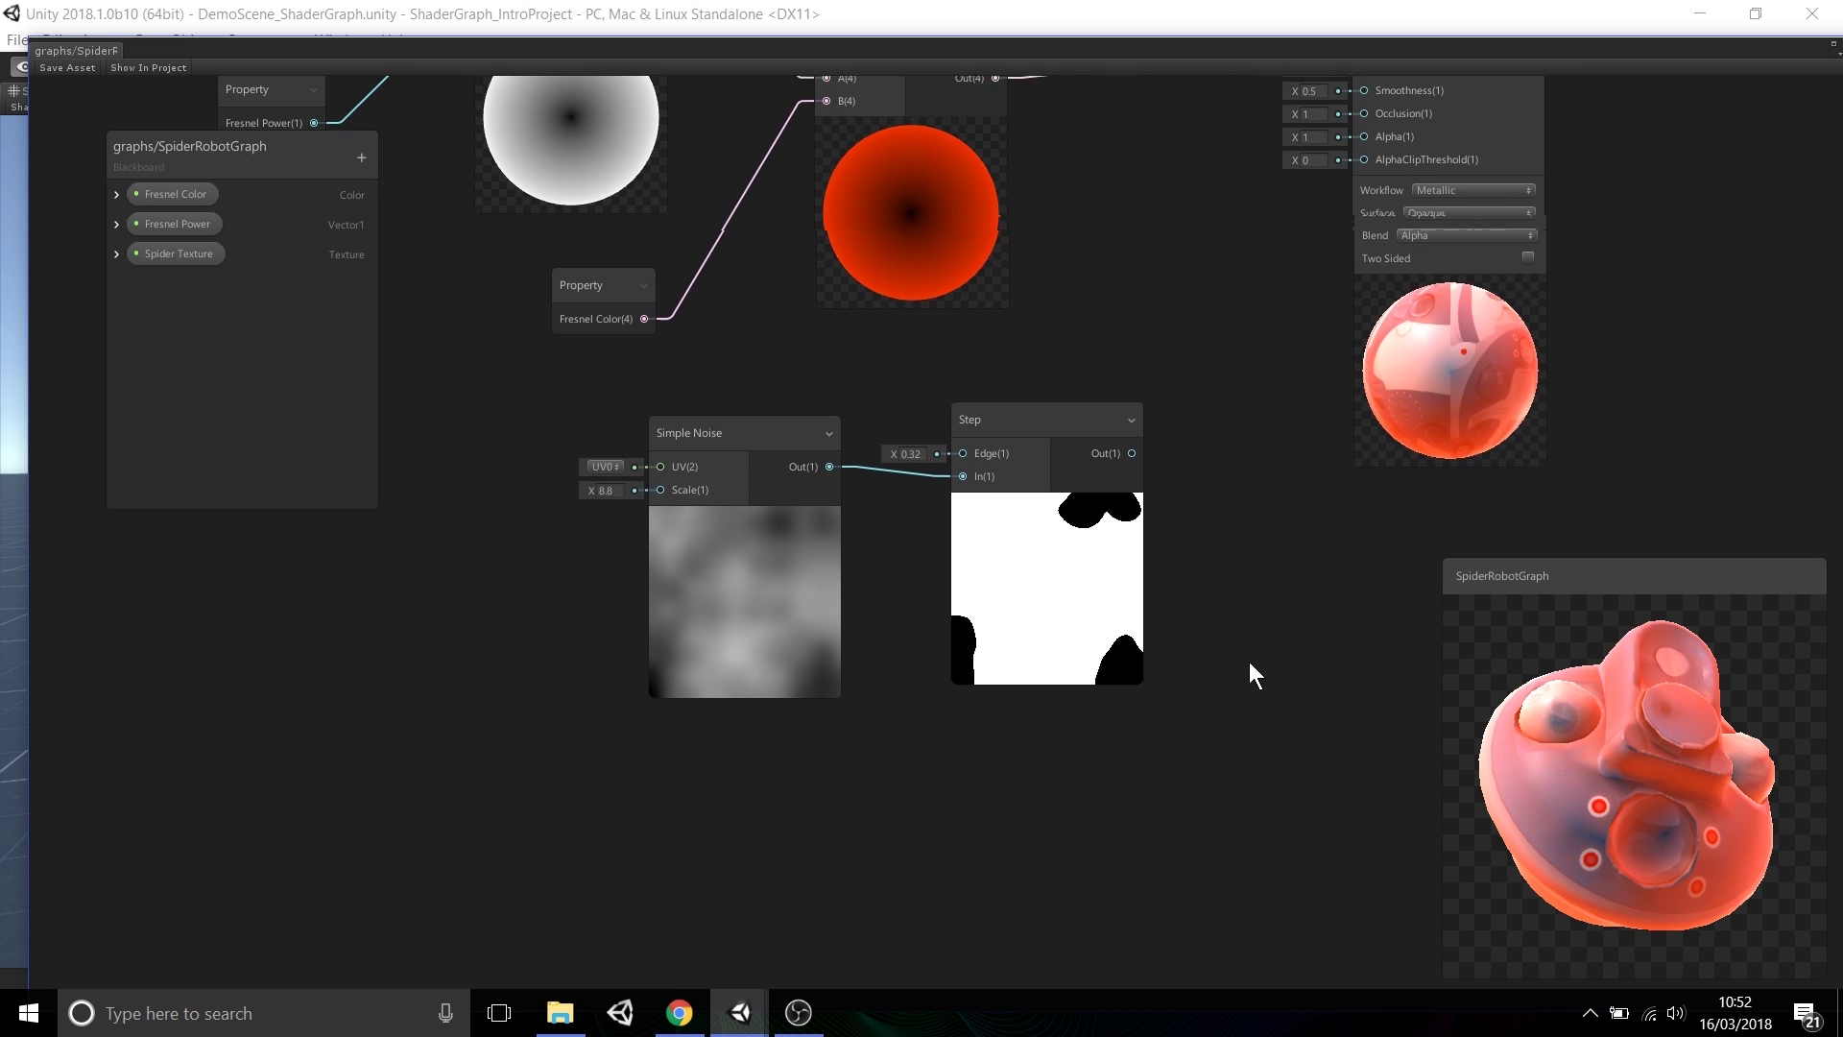
pyautogui.click(1009, 581)
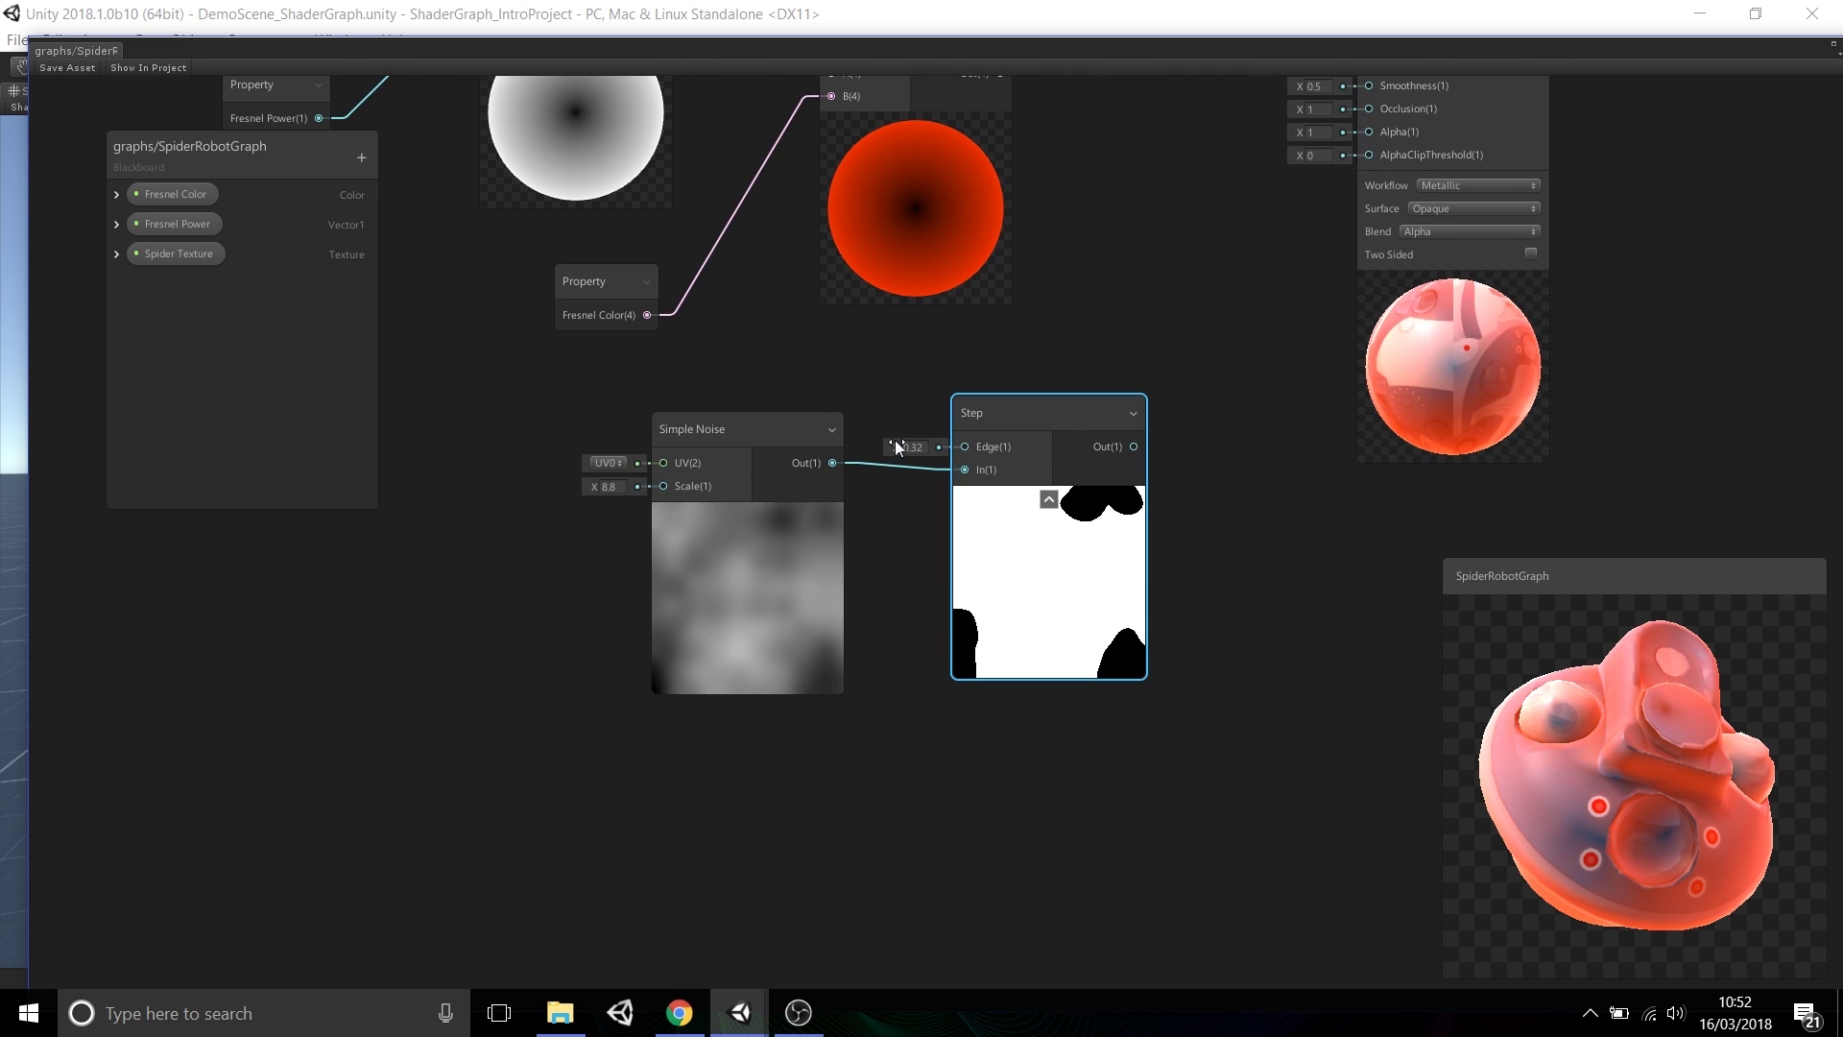
pyautogui.click(895, 442)
pyautogui.moveTo(895, 447)
pyautogui.mouseDown()
pyautogui.moveTo(922, 447)
pyautogui.moveTo(895, 445)
pyautogui.mouseUp()
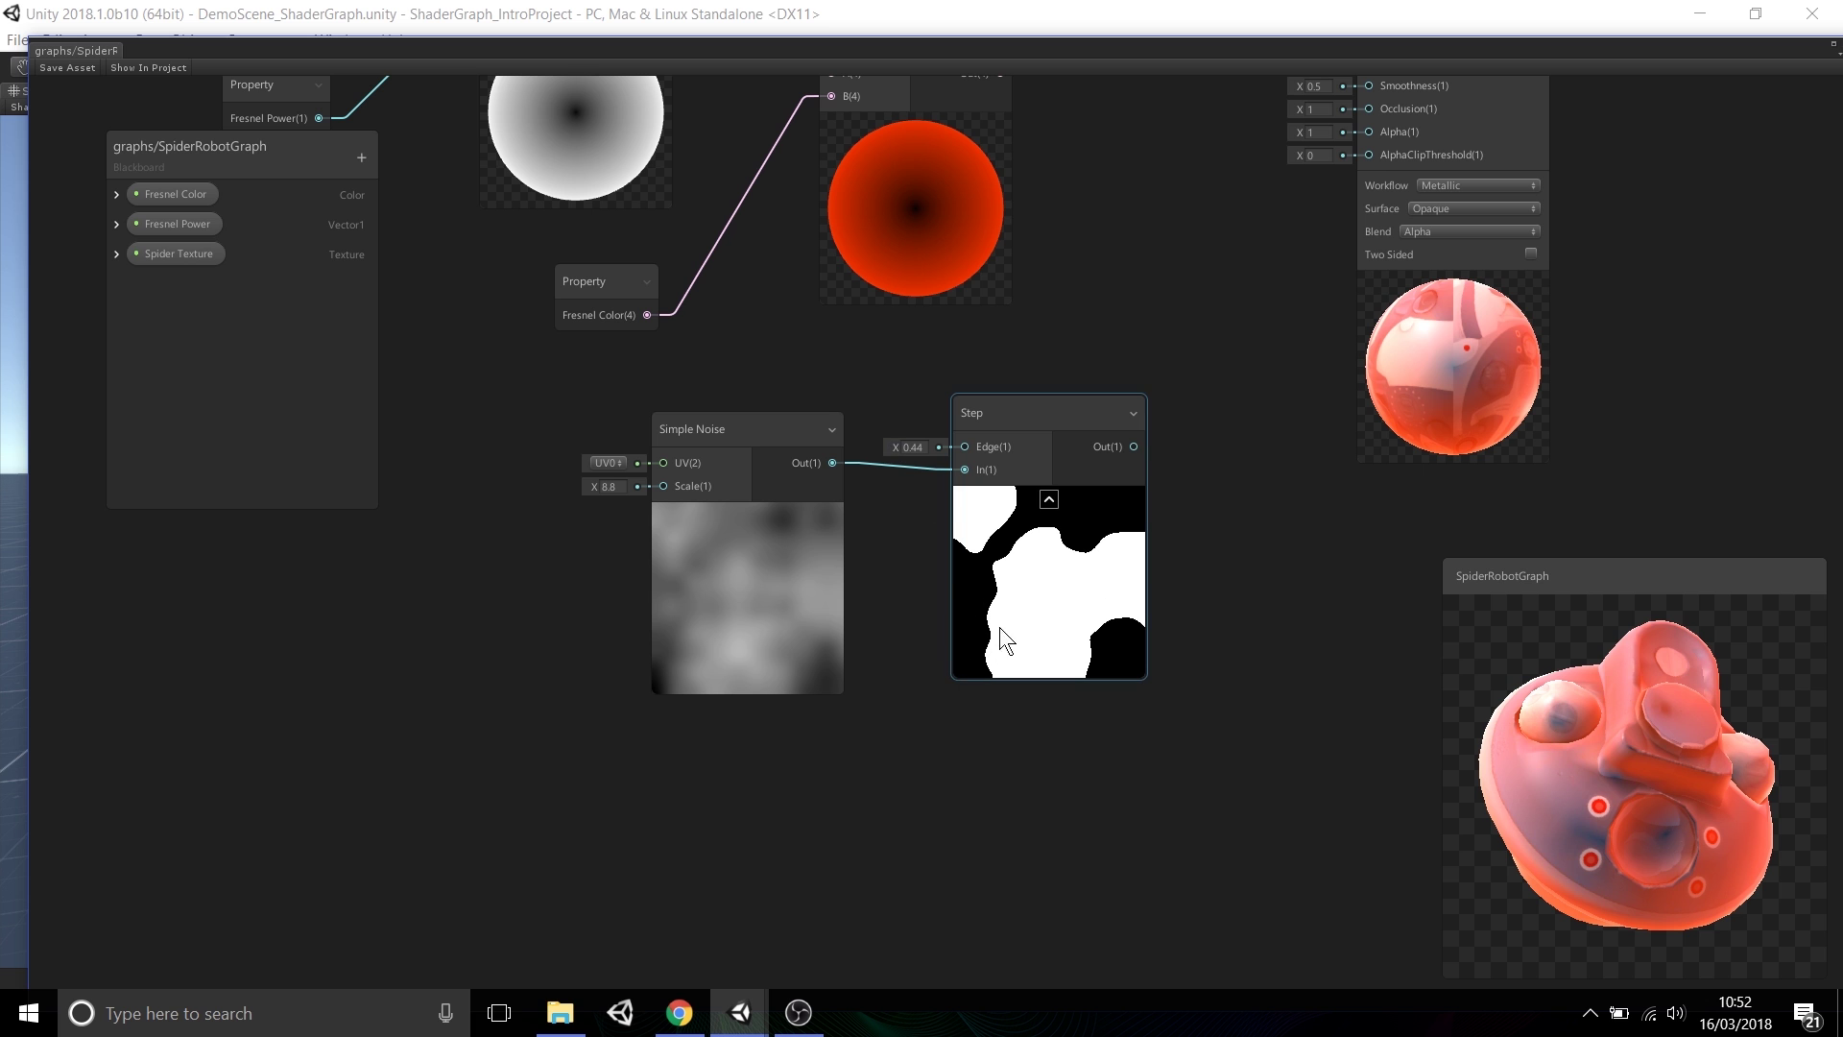
pyautogui.moveTo(595, 486); pyautogui.dragTo(705, 538)
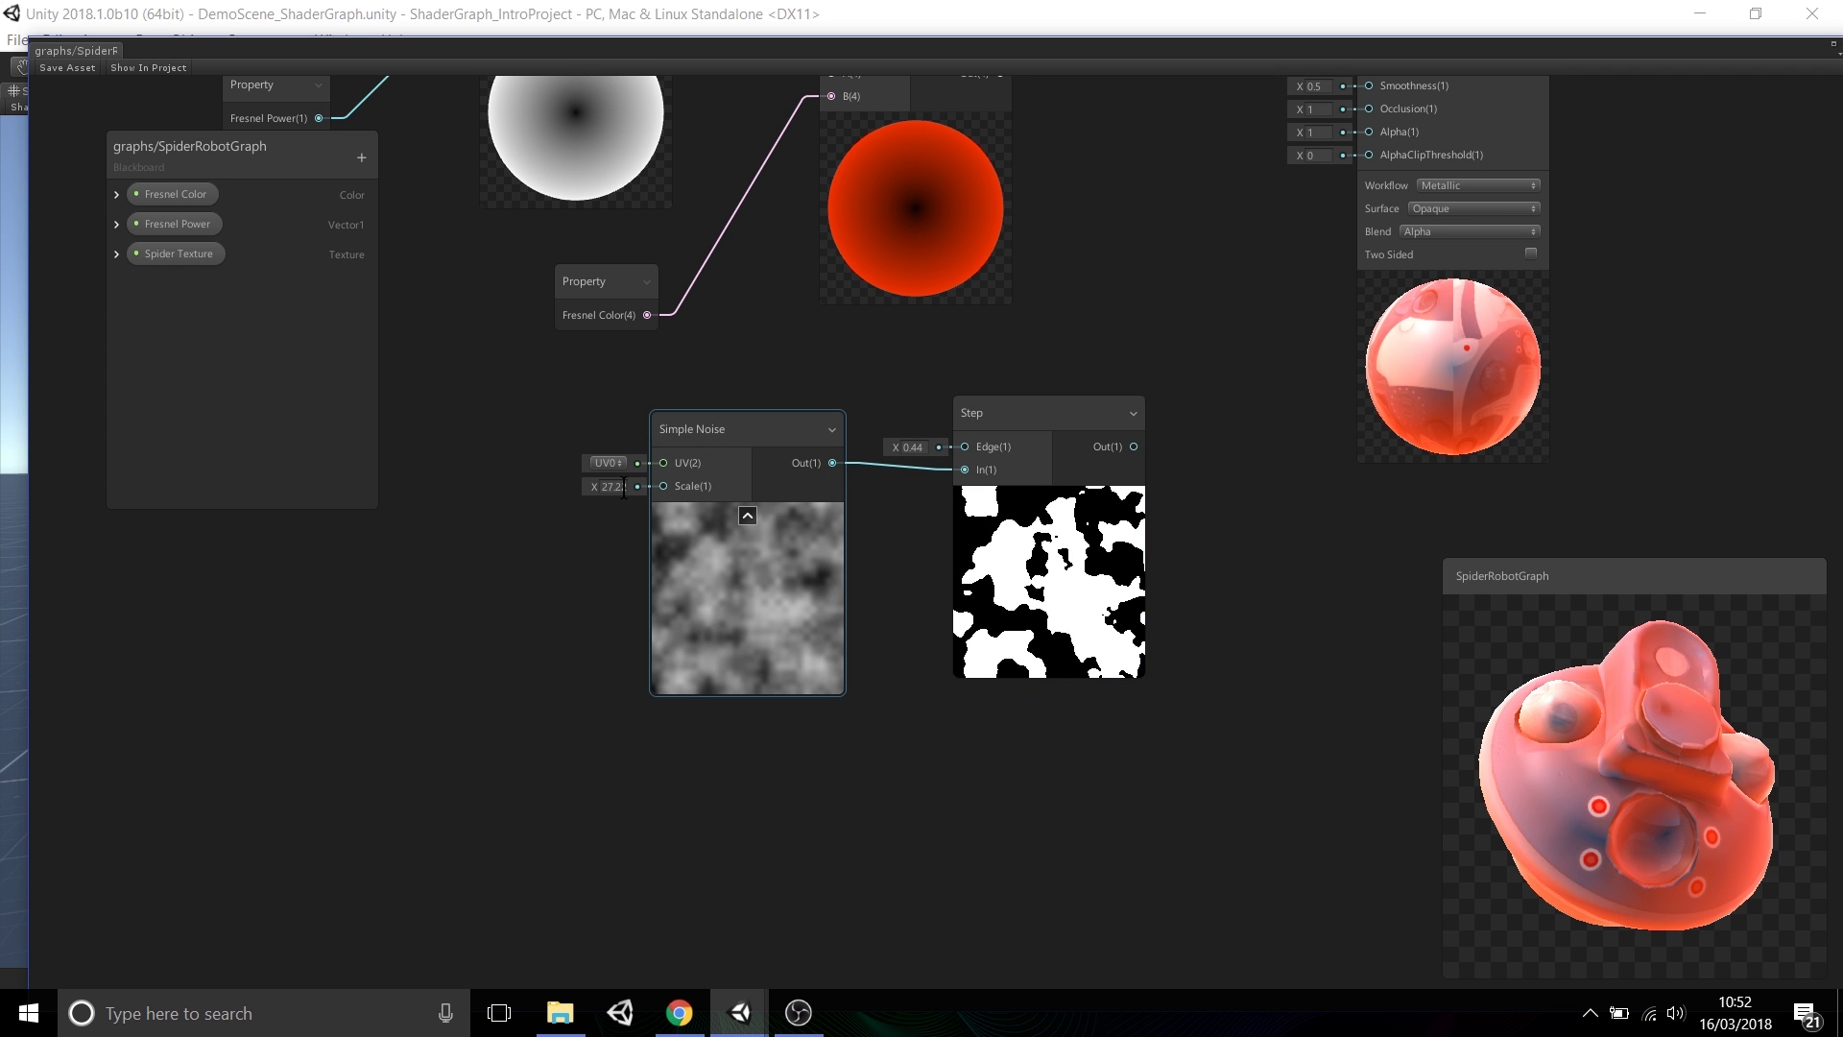
pyautogui.moveTo(593, 488); pyautogui.dragTo(653, 486)
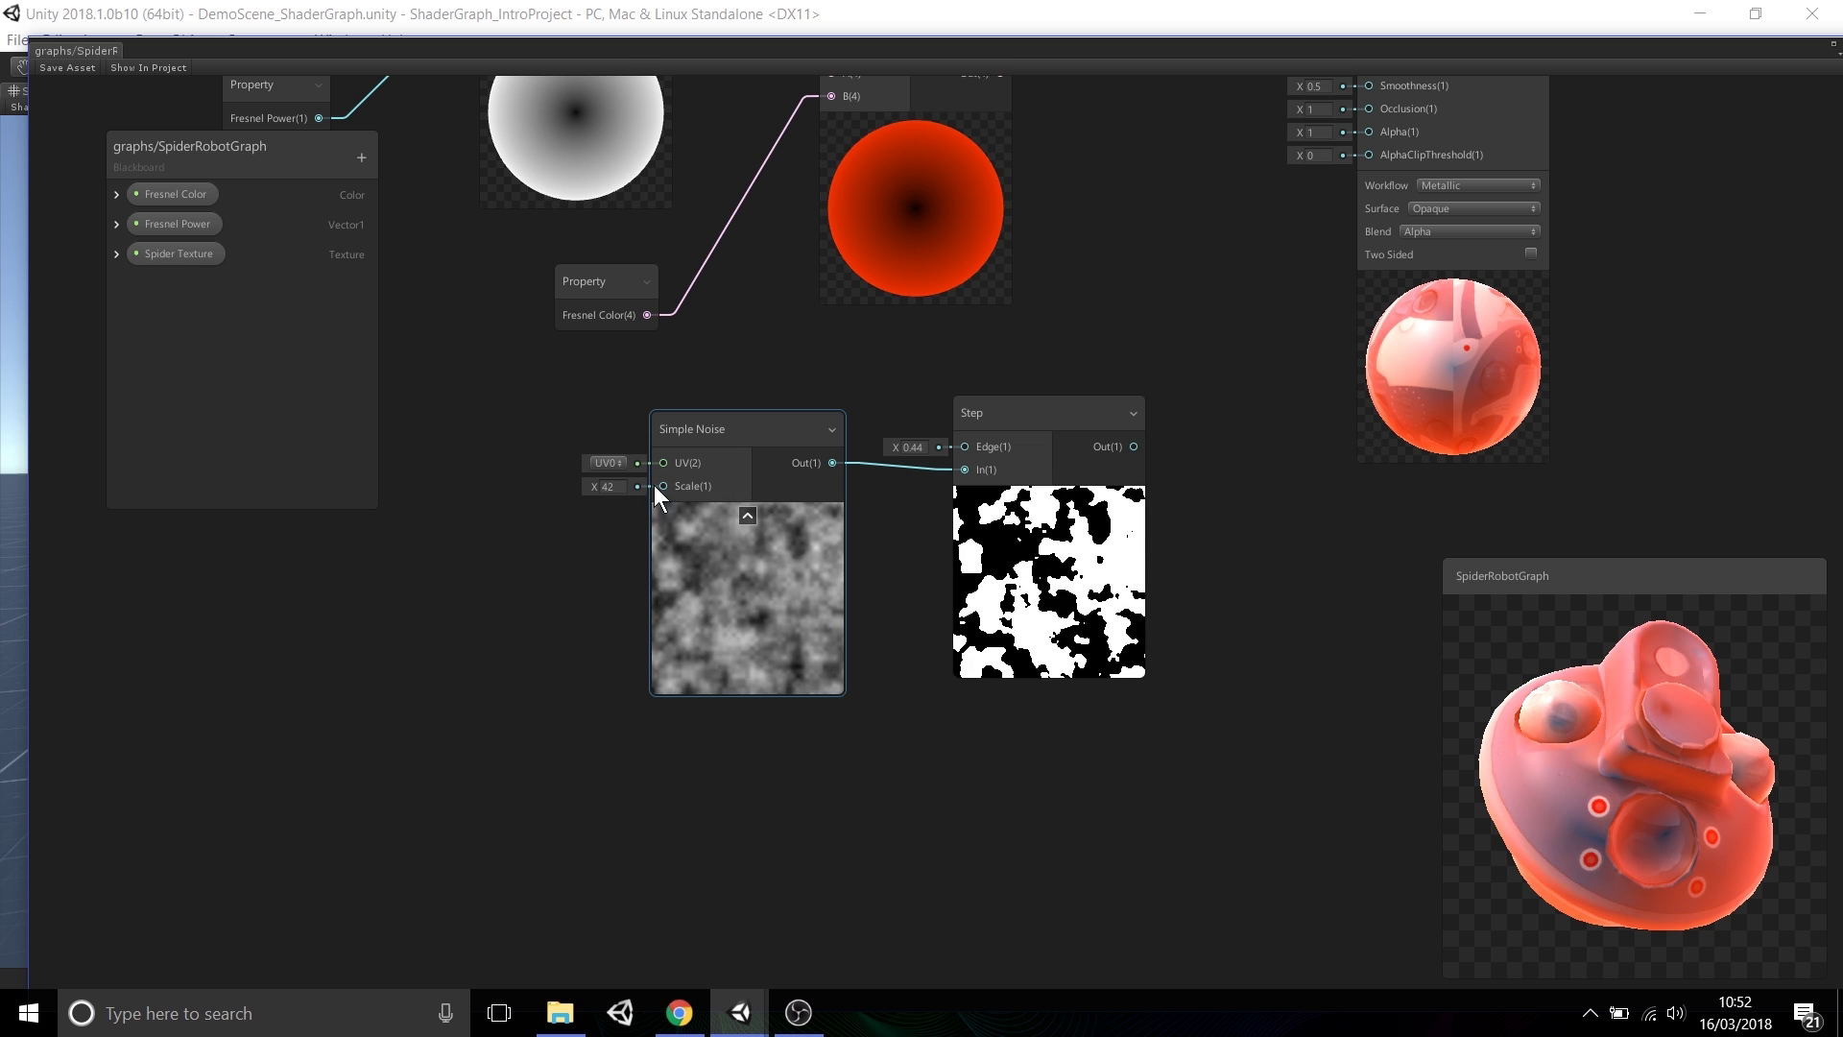
pyautogui.moveTo(890, 442); pyautogui.dragTo(894, 451)
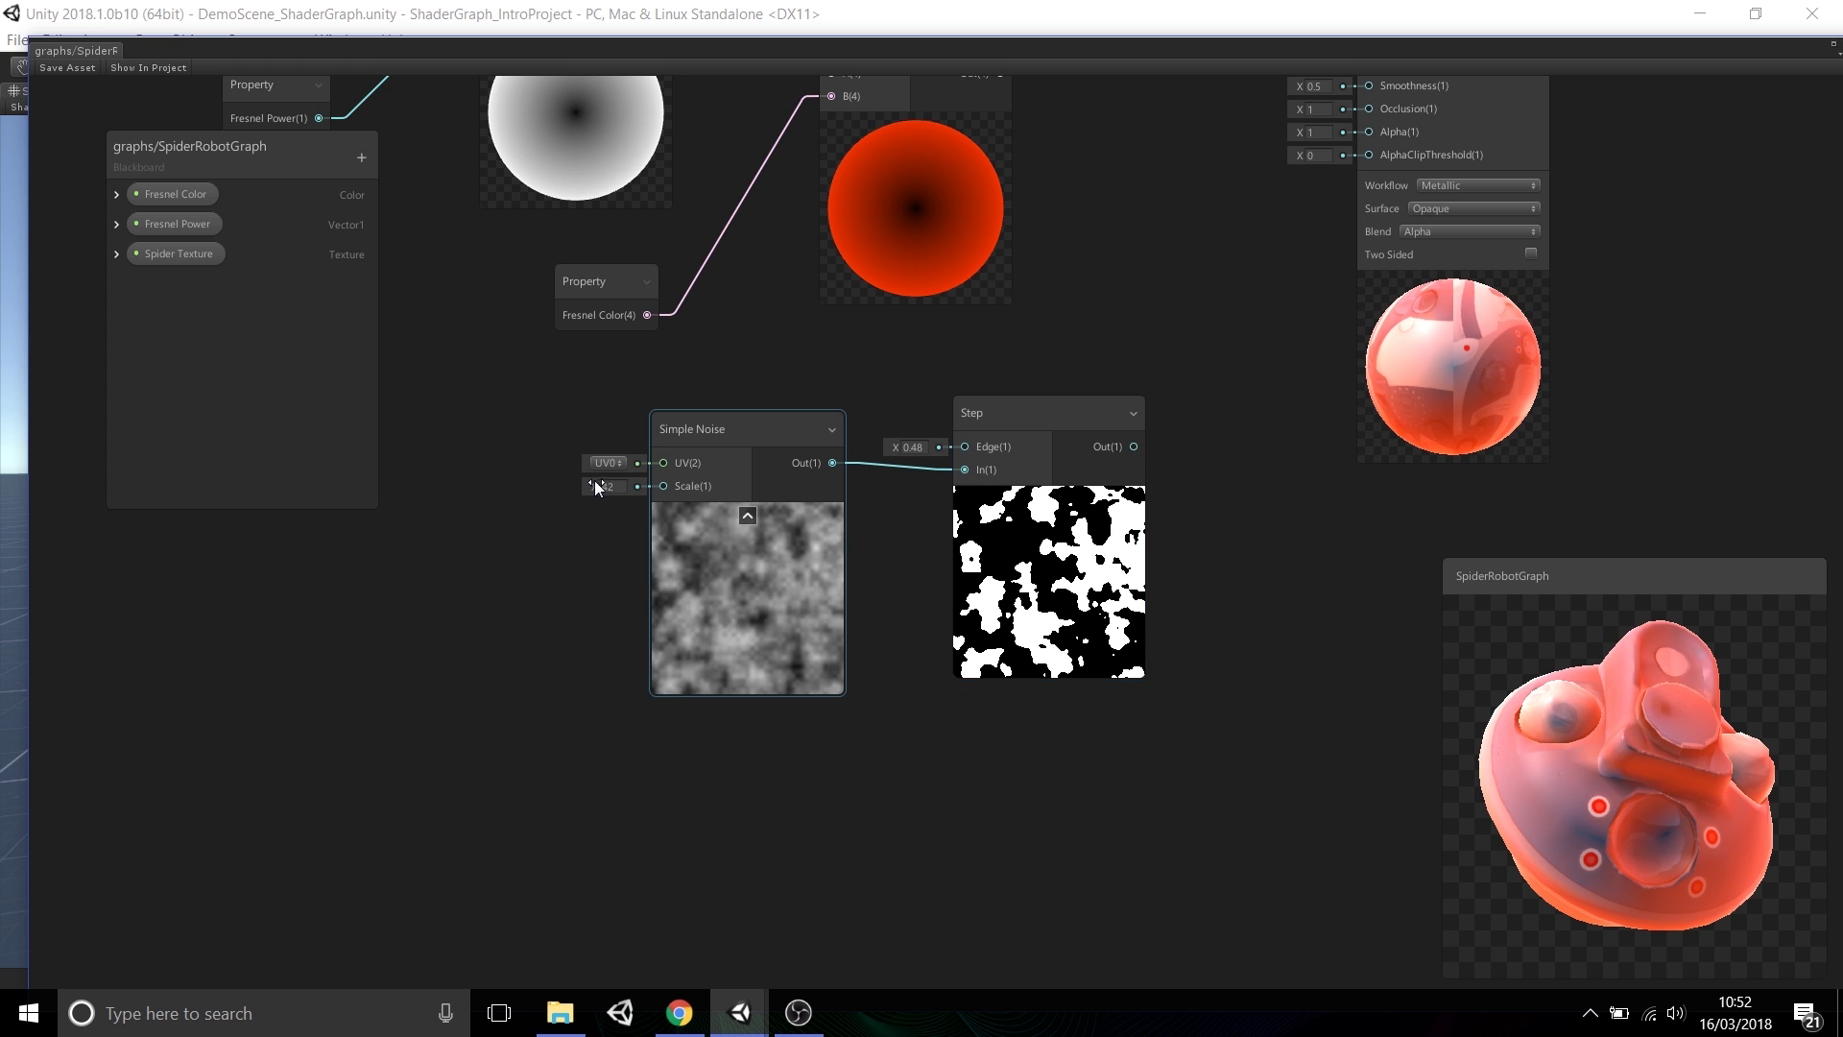
pyautogui.moveTo(595, 485); pyautogui.dragTo(534, 503)
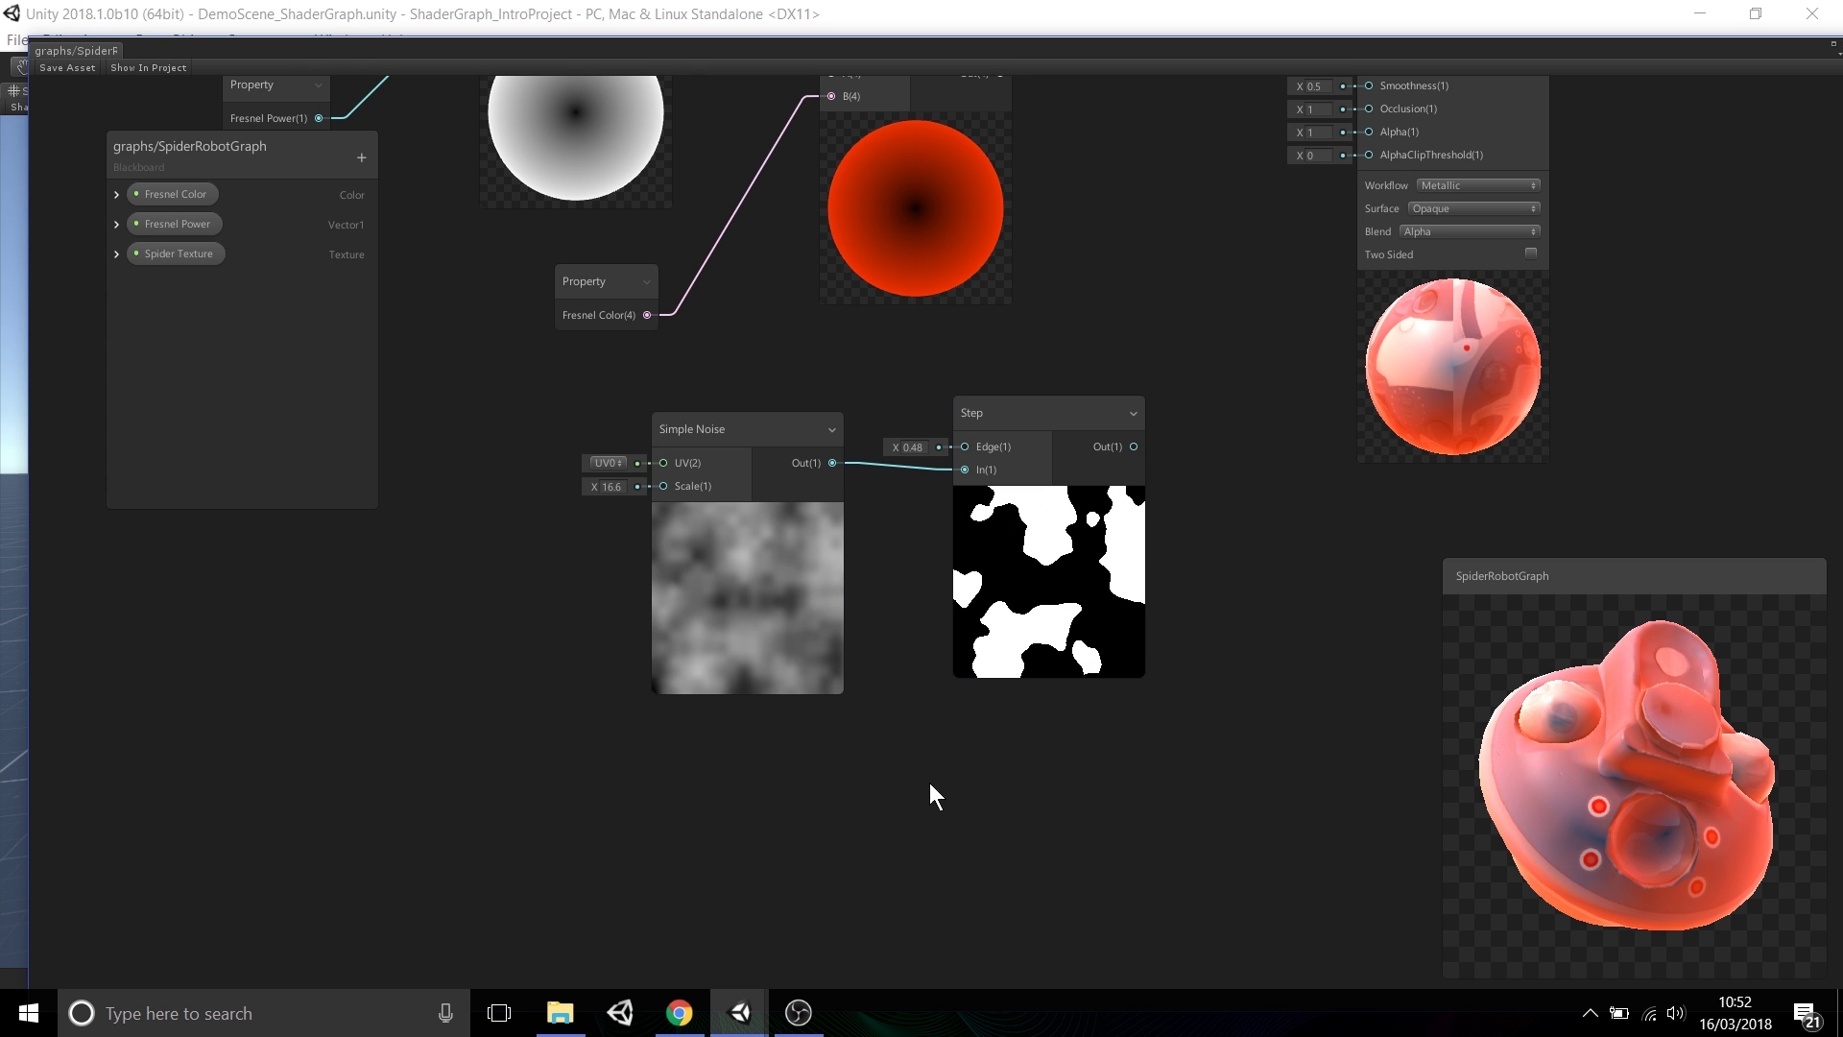
pyautogui.moveTo(1178, 512); pyautogui.dragTo(1102, 631, button='middle')
# - Wire Step Out into the PBR Master's AlphaClipThreshold, set Alpha 0.5 and Step Edge 0.44
pyautogui.moveTo(1032, 590); pyautogui.dragTo(1275, 275)
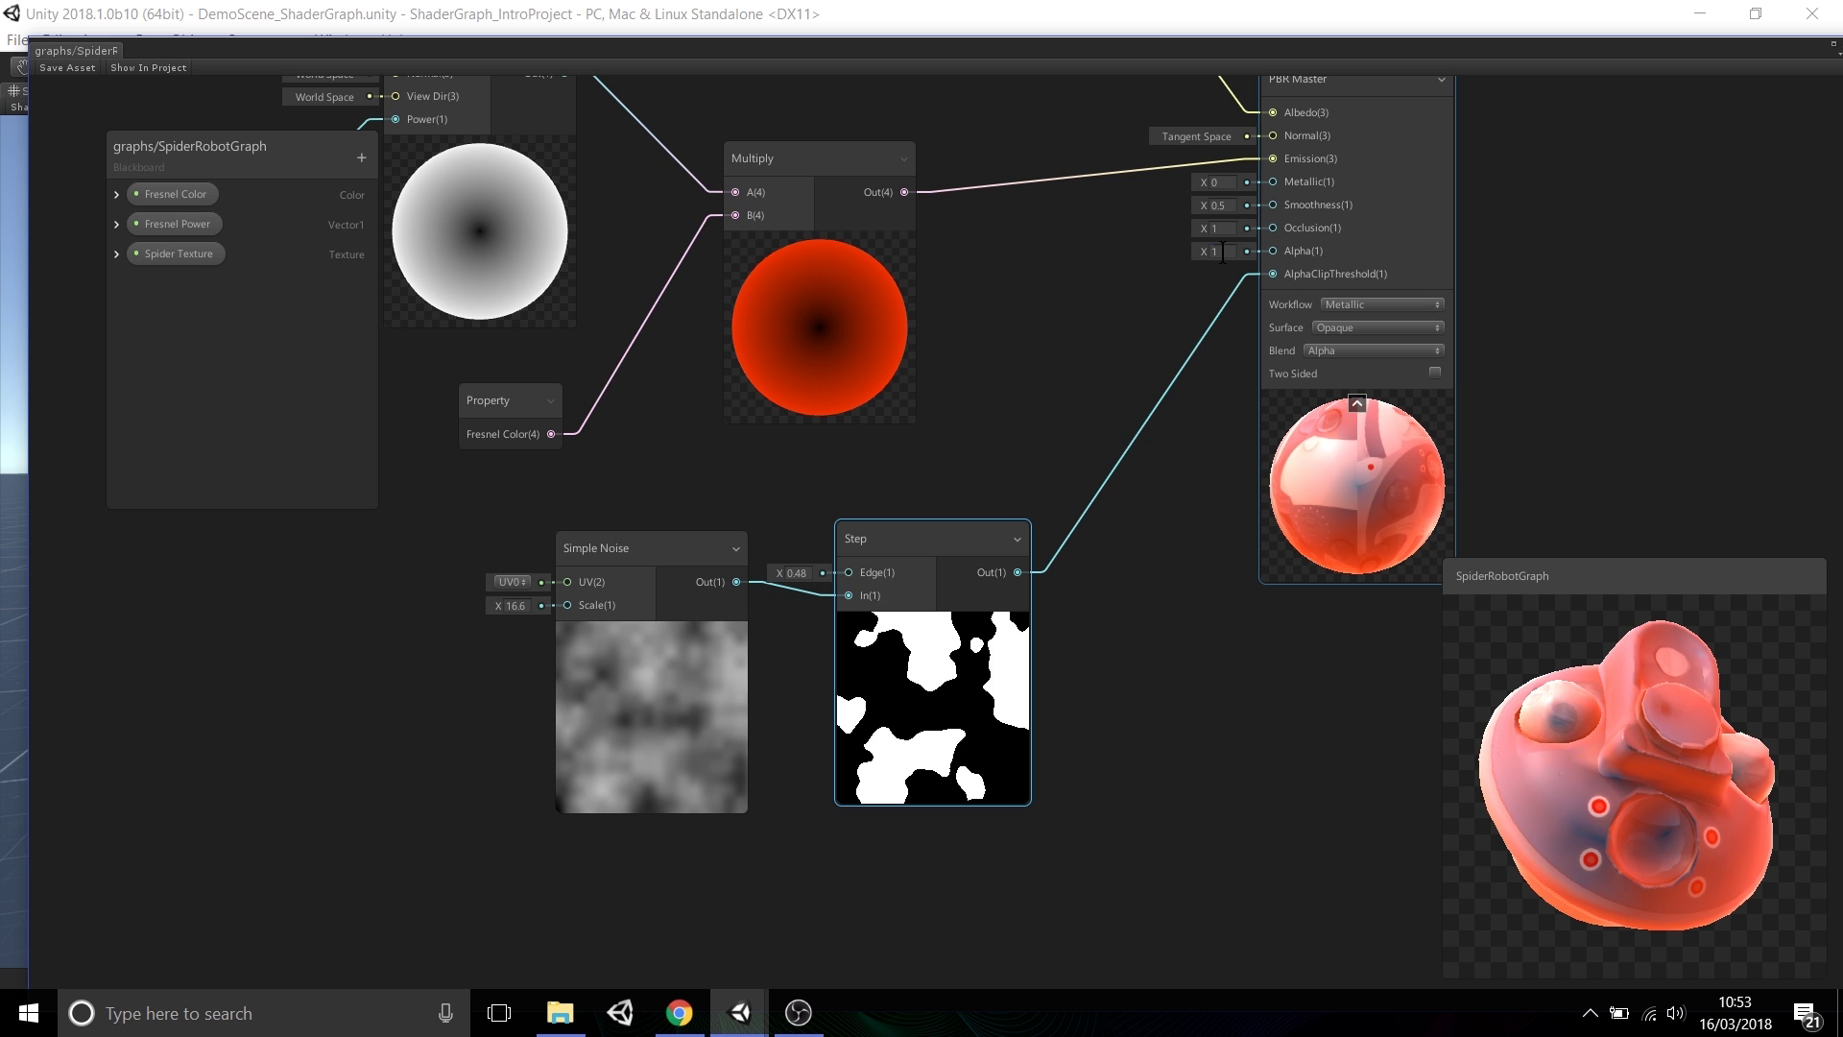
pyautogui.write('0.5')
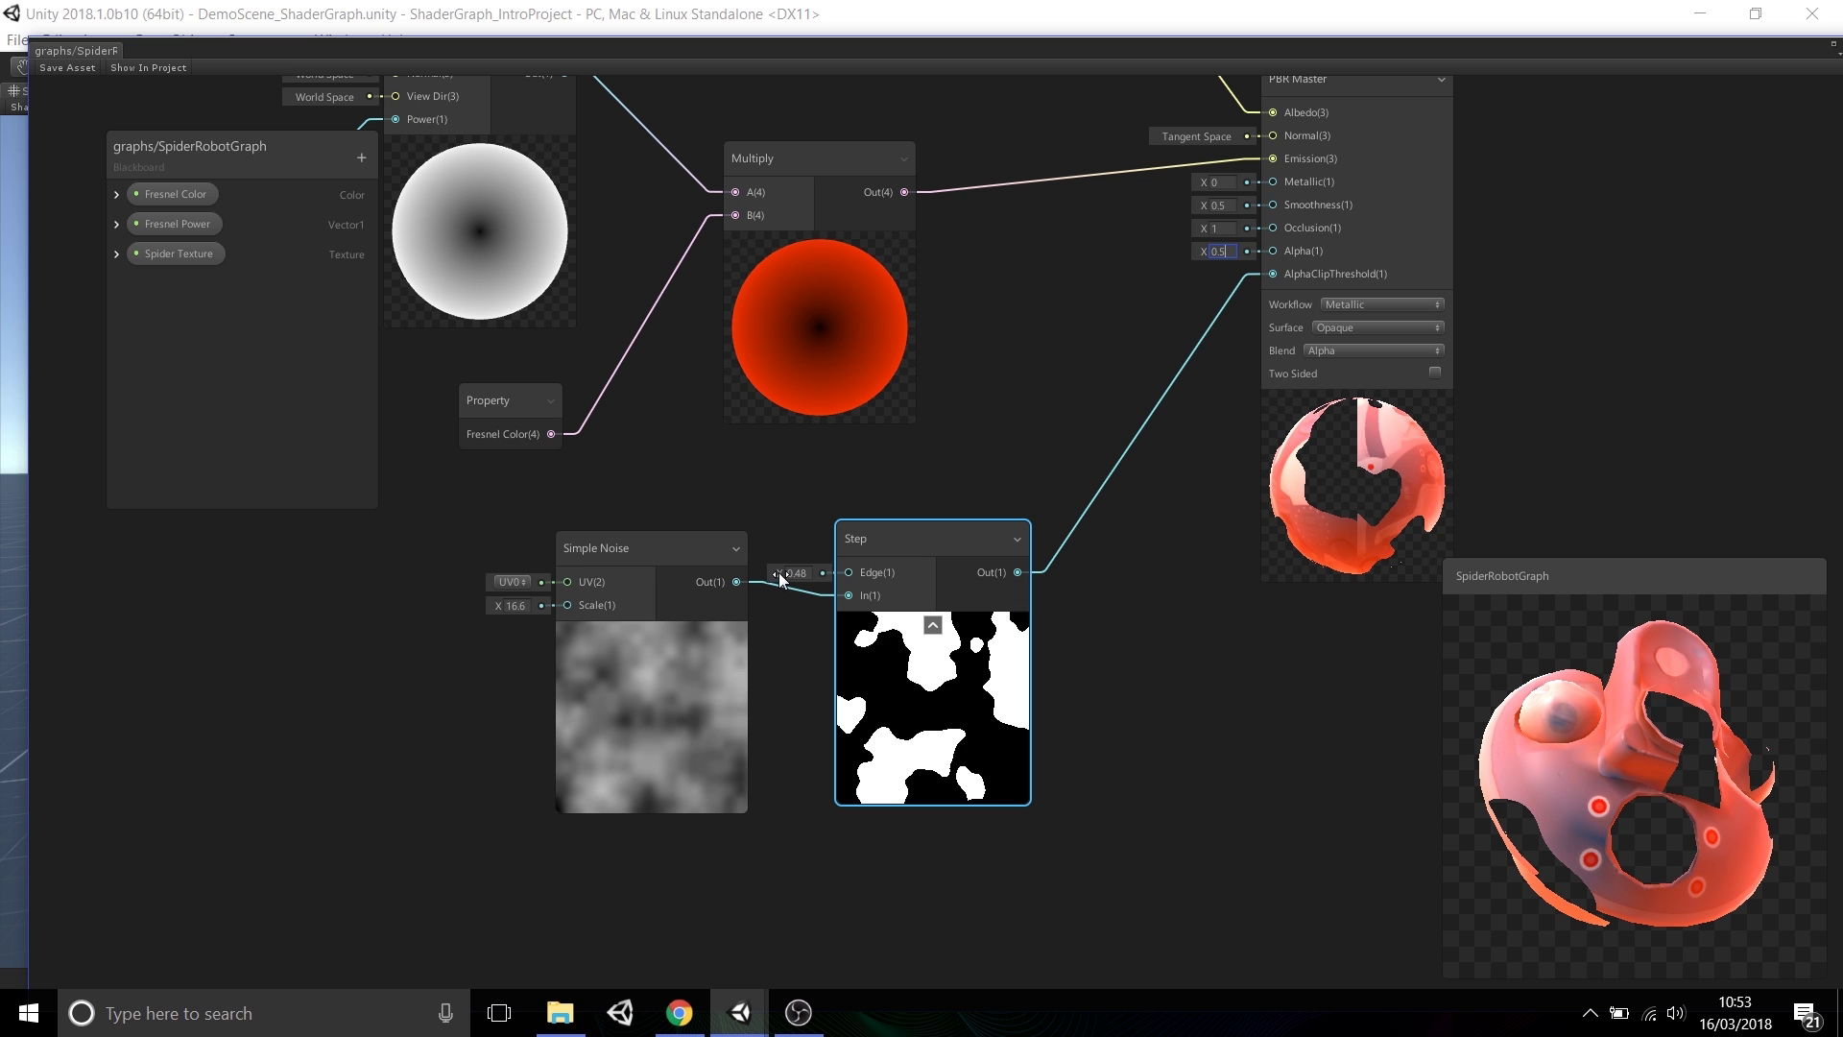
pyautogui.moveTo(783, 574); pyautogui.dragTo(779, 573)
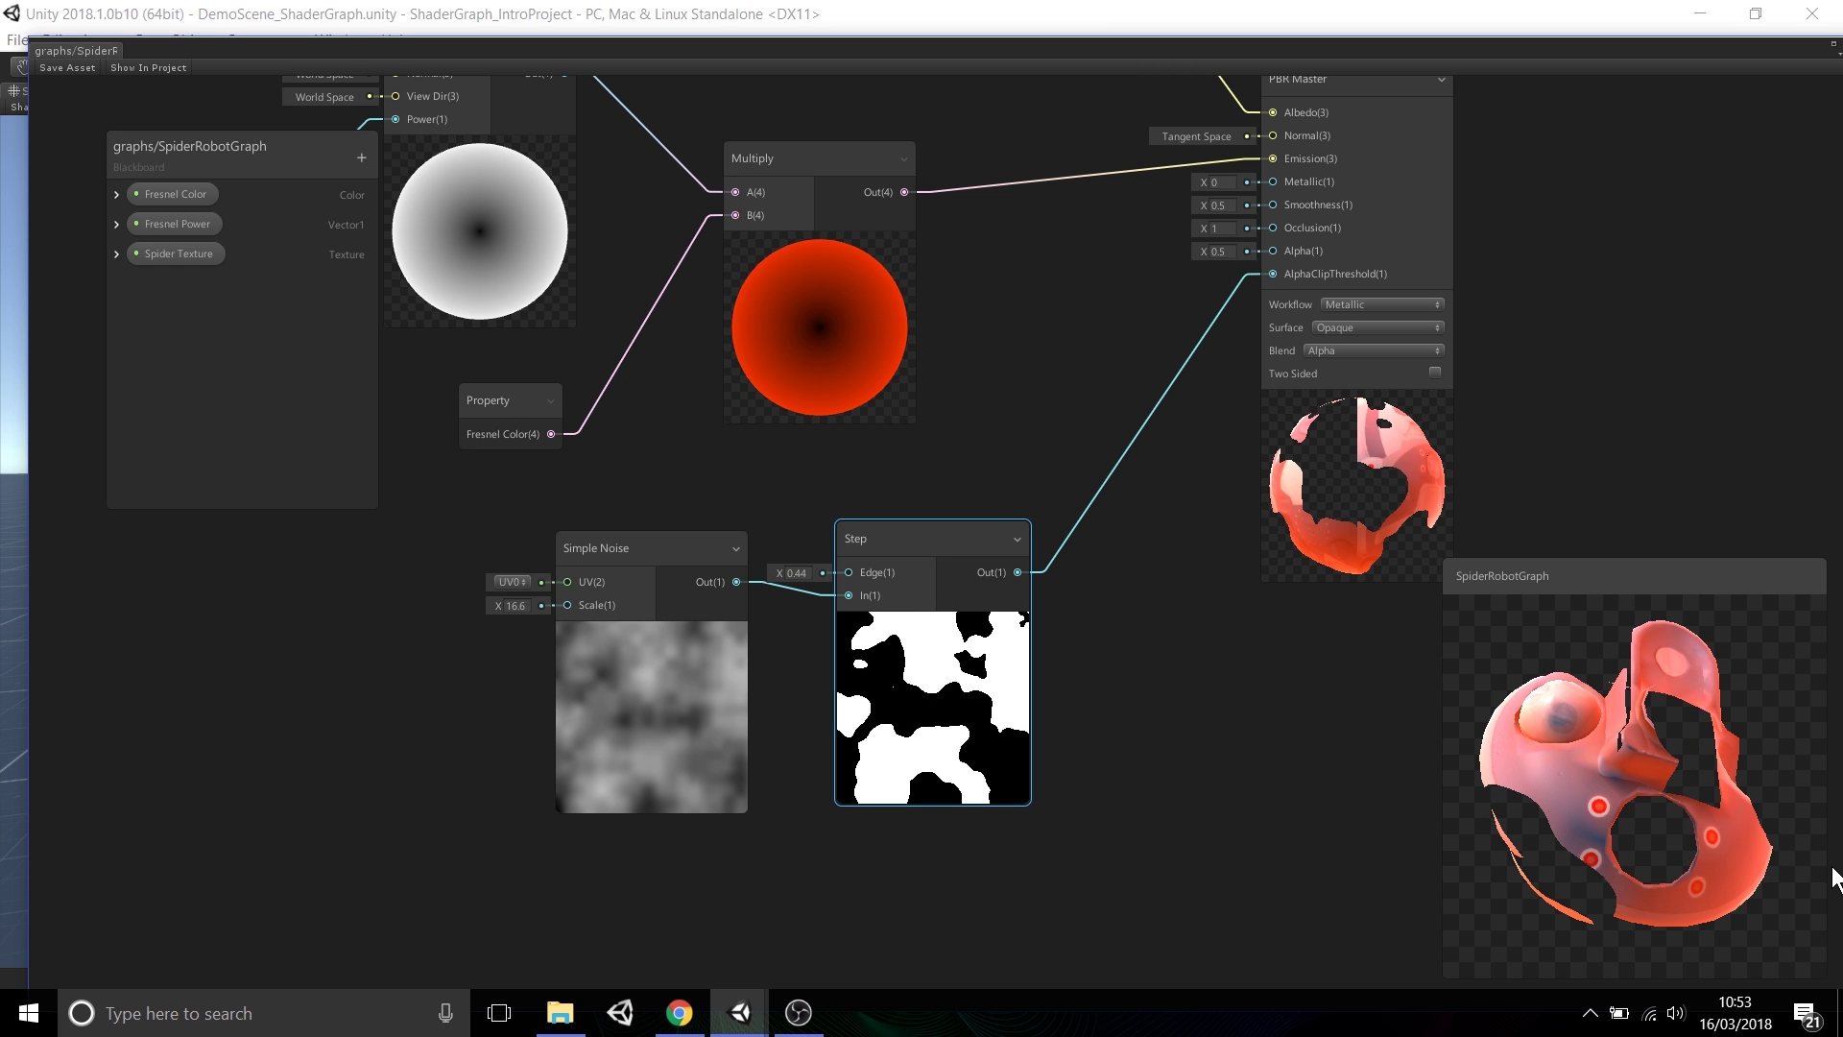
pyautogui.moveTo(1699, 809); pyautogui.dragTo(1617, 797)
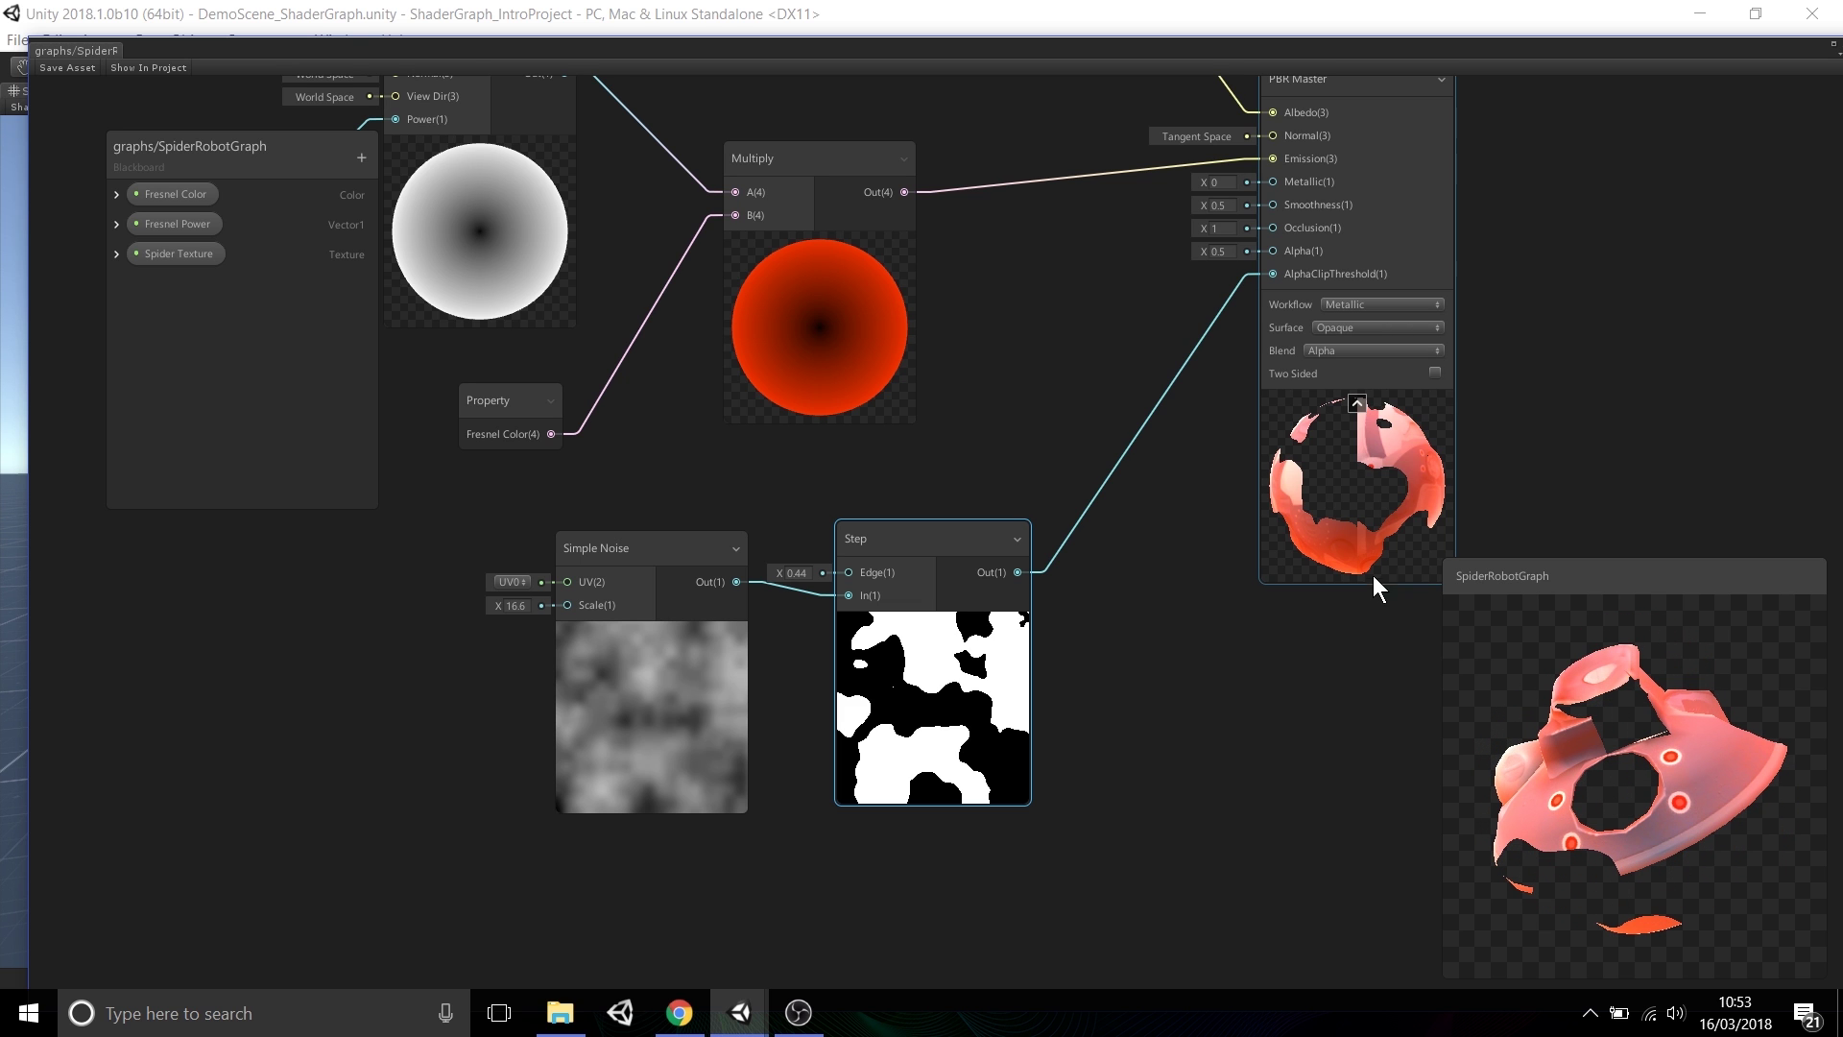
# - Enable Two Sided on the PBR Master and rotate the preview to see the spider's inner faces
pyautogui.click(1434, 372)
pyautogui.moveTo(1603, 760); pyautogui.dragTo(1445, 965)
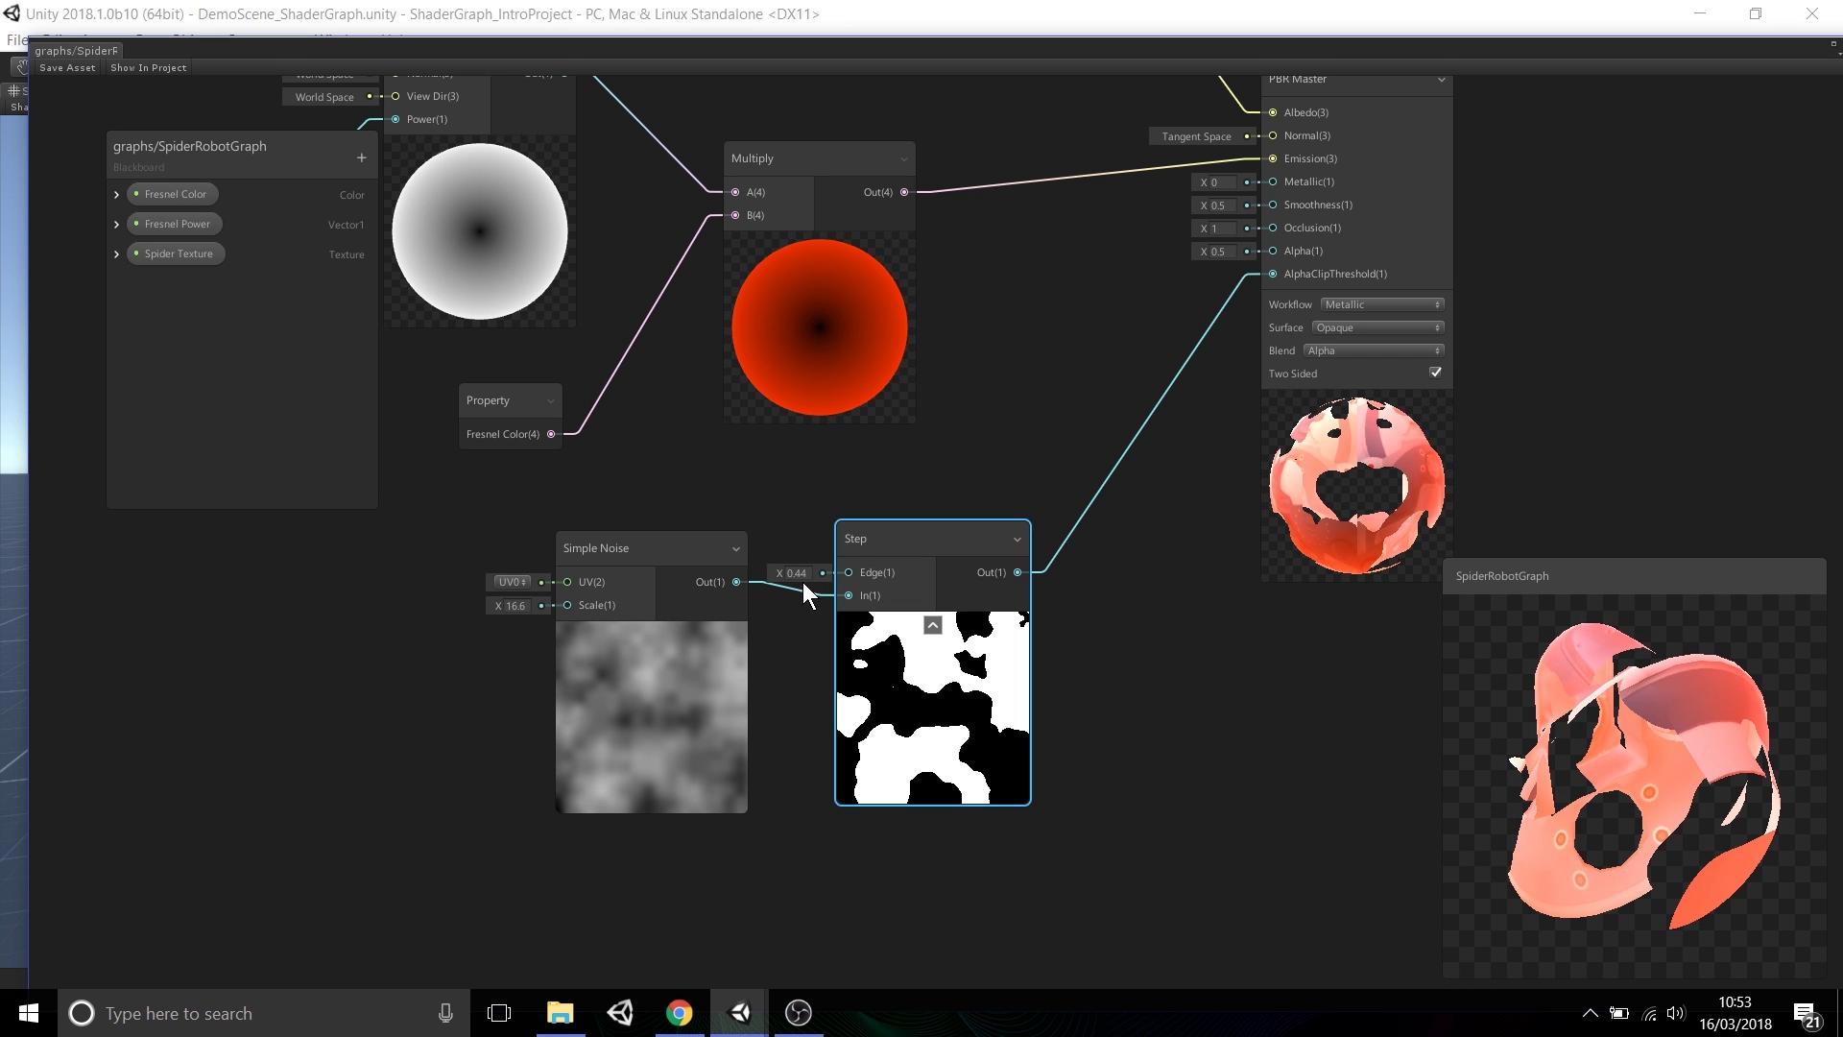
pyautogui.moveTo(778, 572)
pyautogui.mouseDown()
pyautogui.moveTo(816, 572)
pyautogui.moveTo(776, 573)
pyautogui.mouseUp()
pyautogui.moveTo(1690, 768)
pyautogui.mouseDown()
pyautogui.moveTo(1739, 764)
pyautogui.moveTo(1692, 747)
pyautogui.mouseUp()
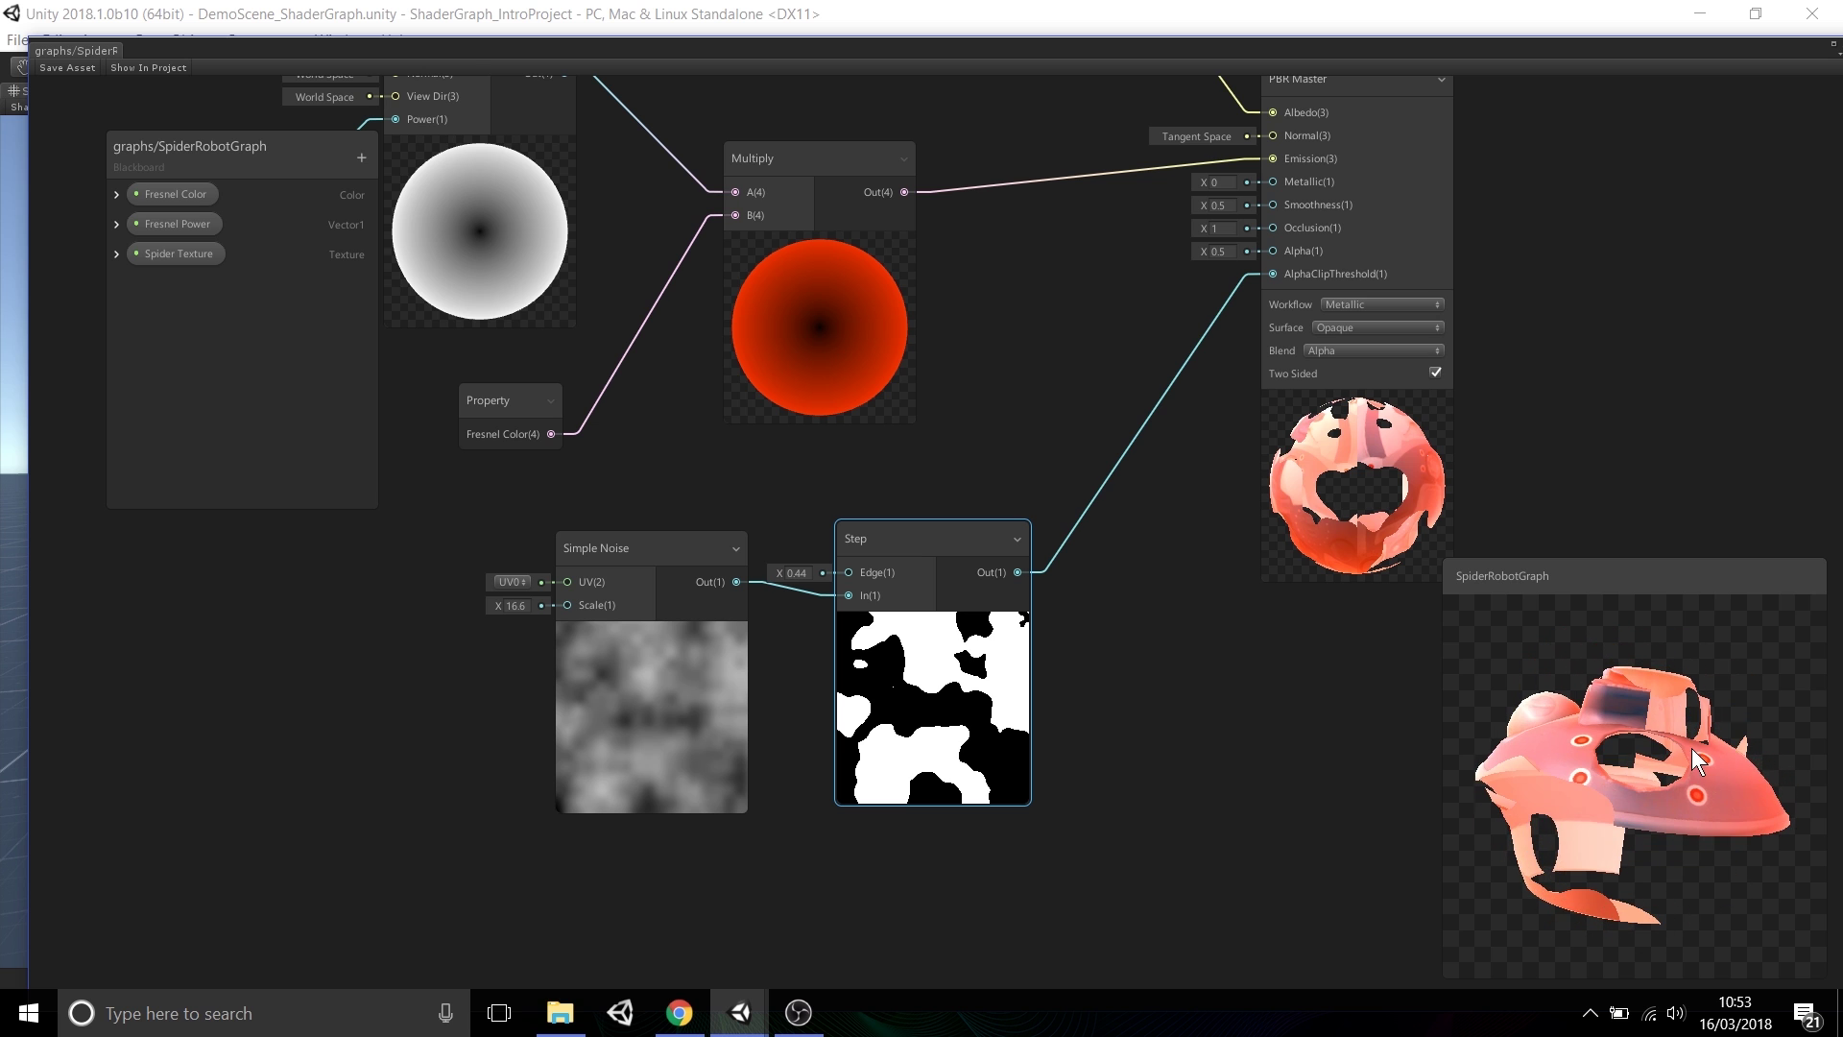
pyautogui.click(1404, 625)
pyautogui.moveTo(1140, 704); pyautogui.dragTo(1181, 630, button='middle')
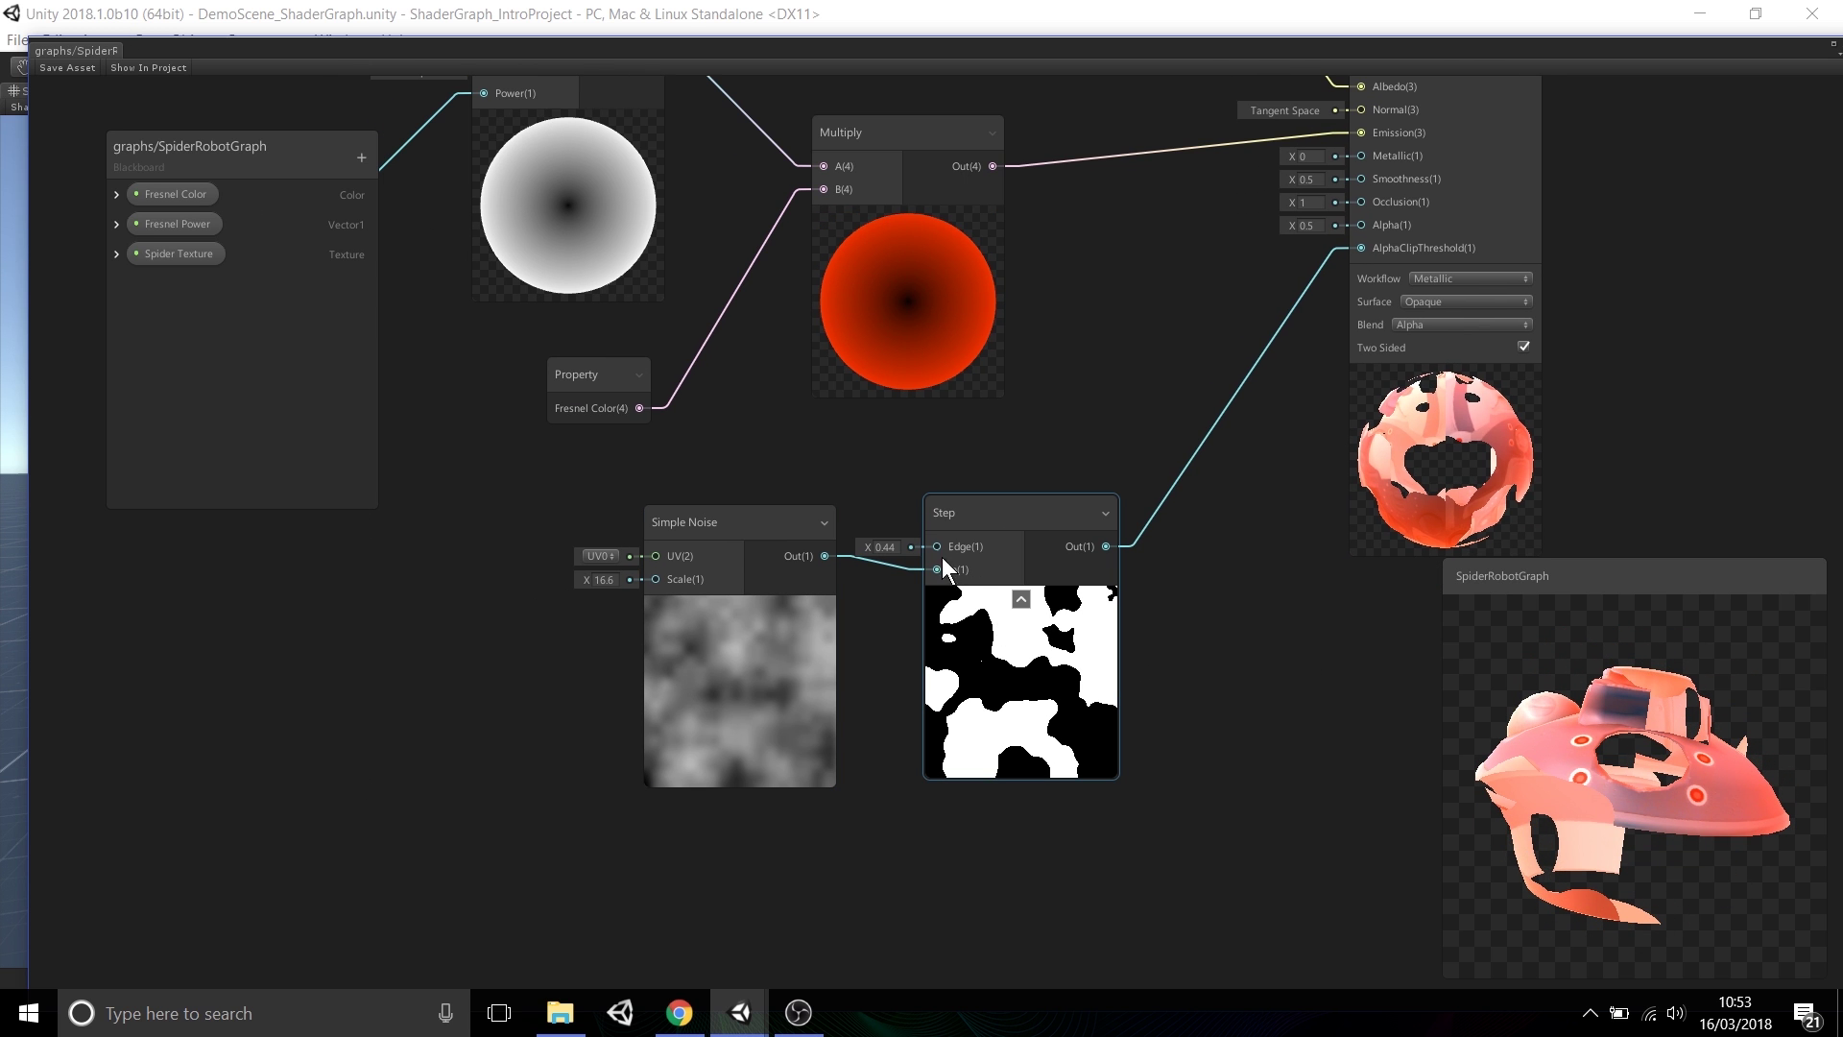
# - Add two Vector1 Blackboard properties named Dissolve Amount and Noise Scale
pyautogui.moveTo(705, 689); pyautogui.dragTo(707, 700)
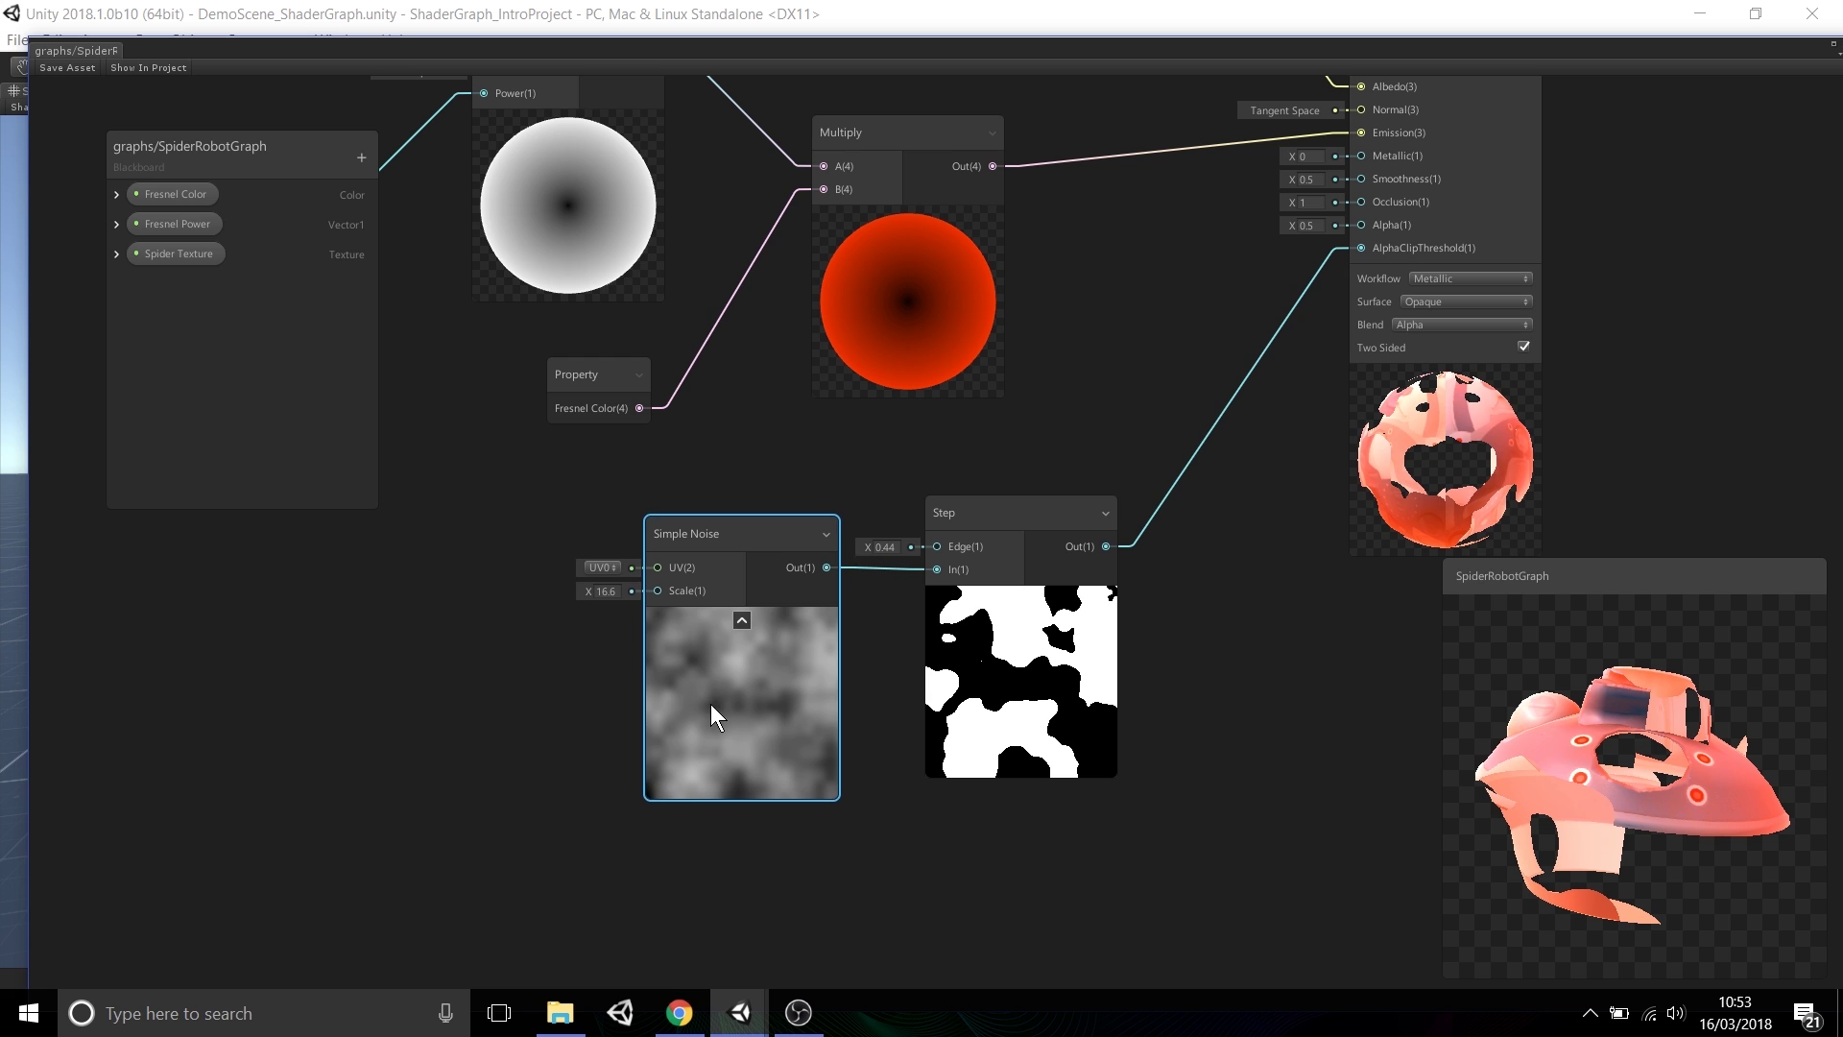
pyautogui.click(246, 395)
pyautogui.click(361, 157)
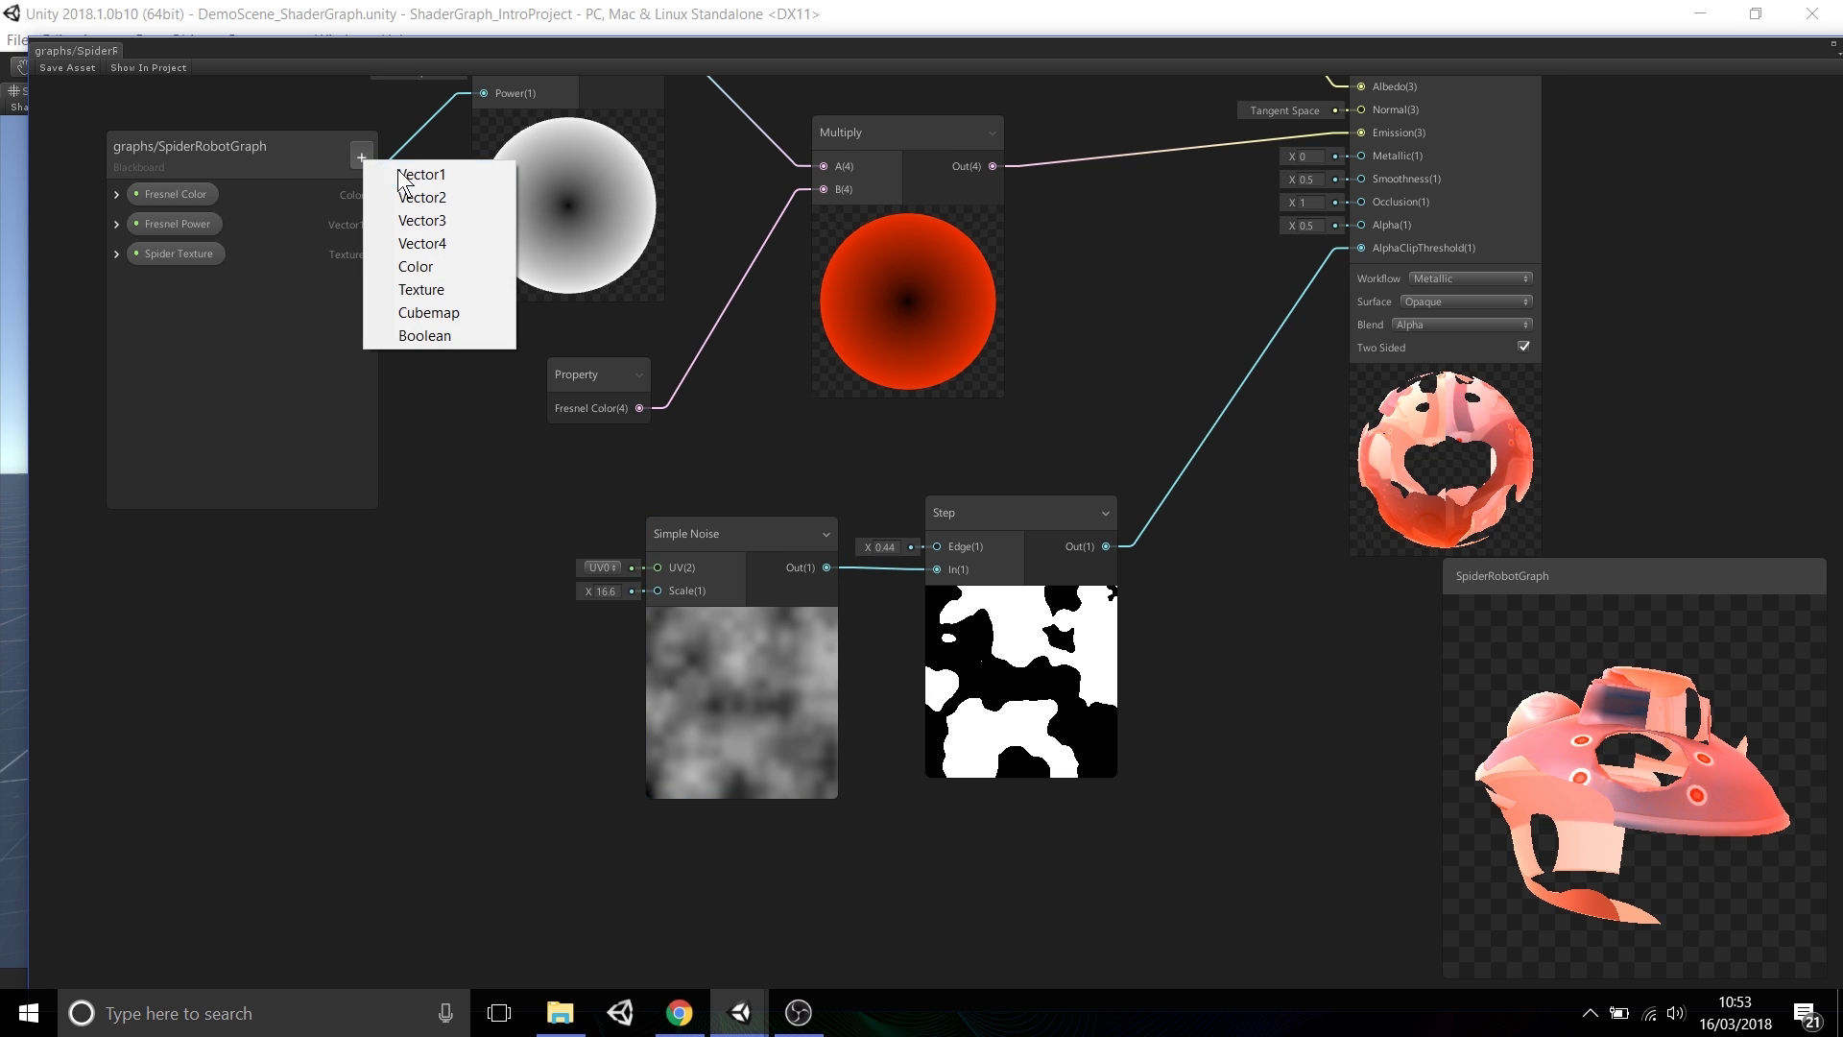
pyautogui.click(399, 175)
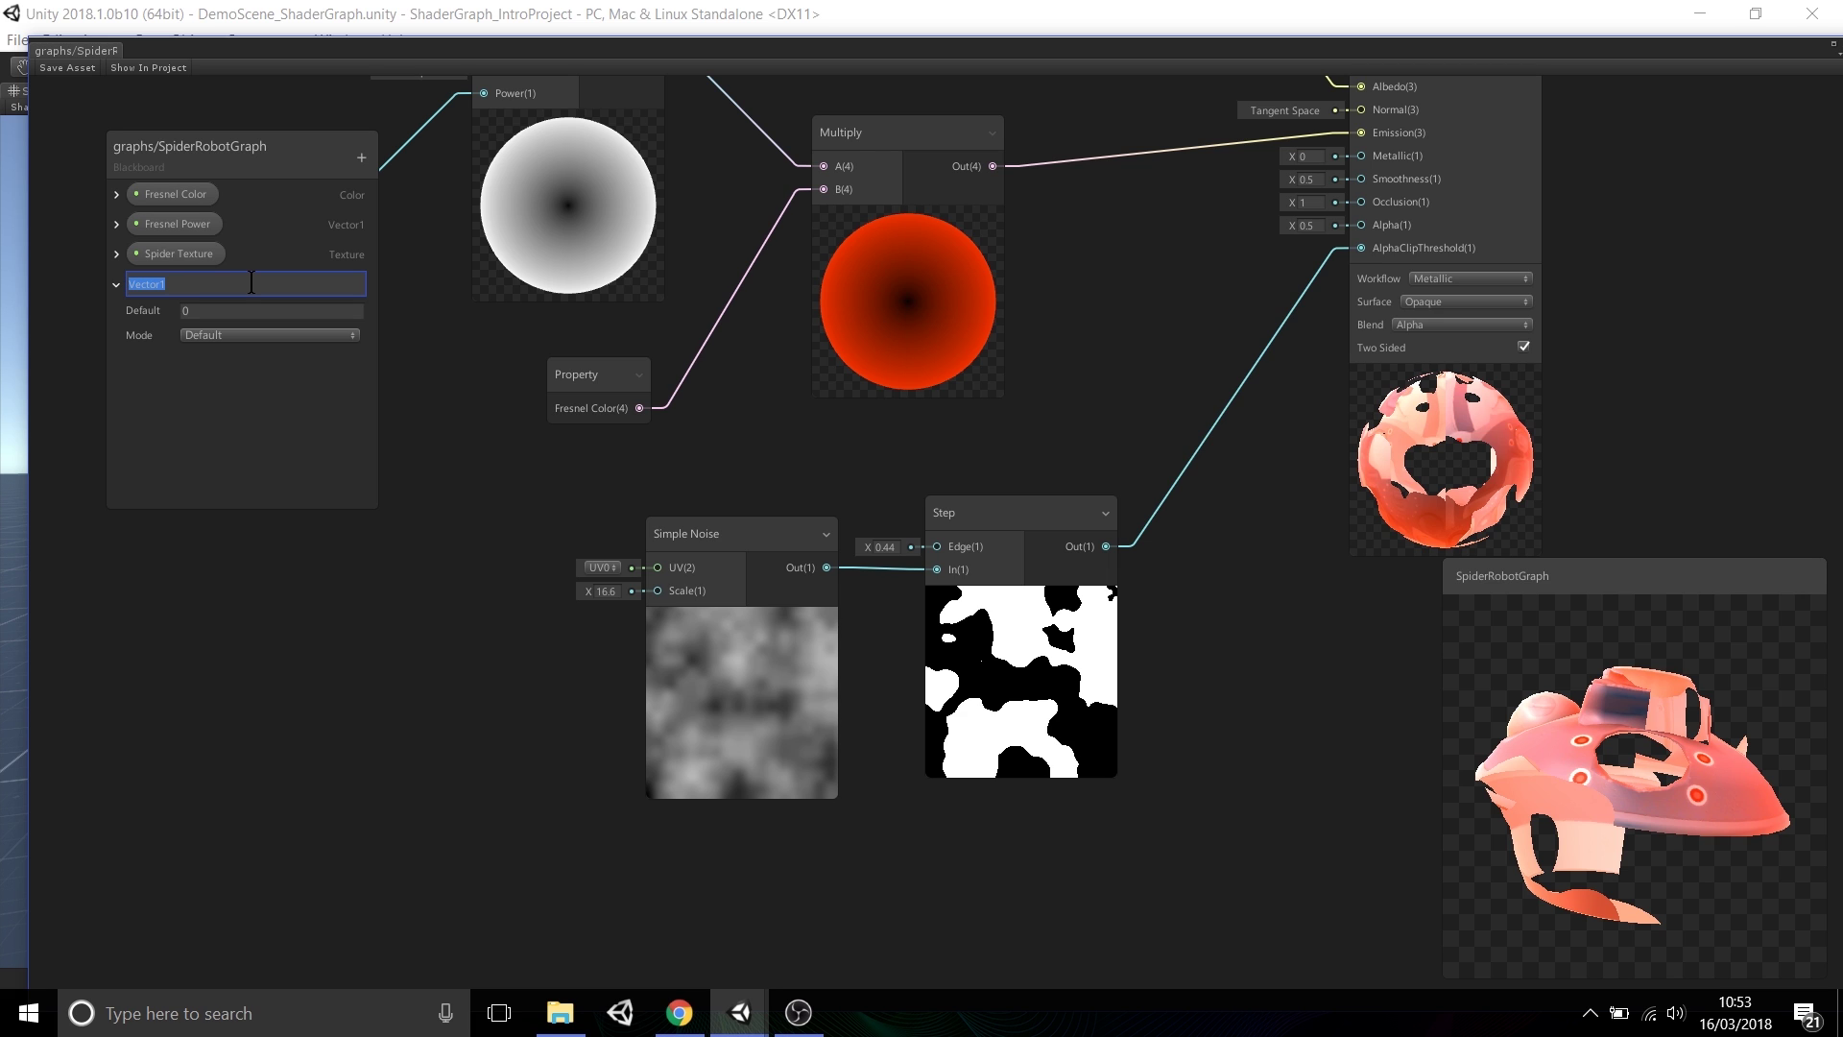
pyautogui.write('Dissole Amount')
pyautogui.press('Return')
pyautogui.click(361, 157)
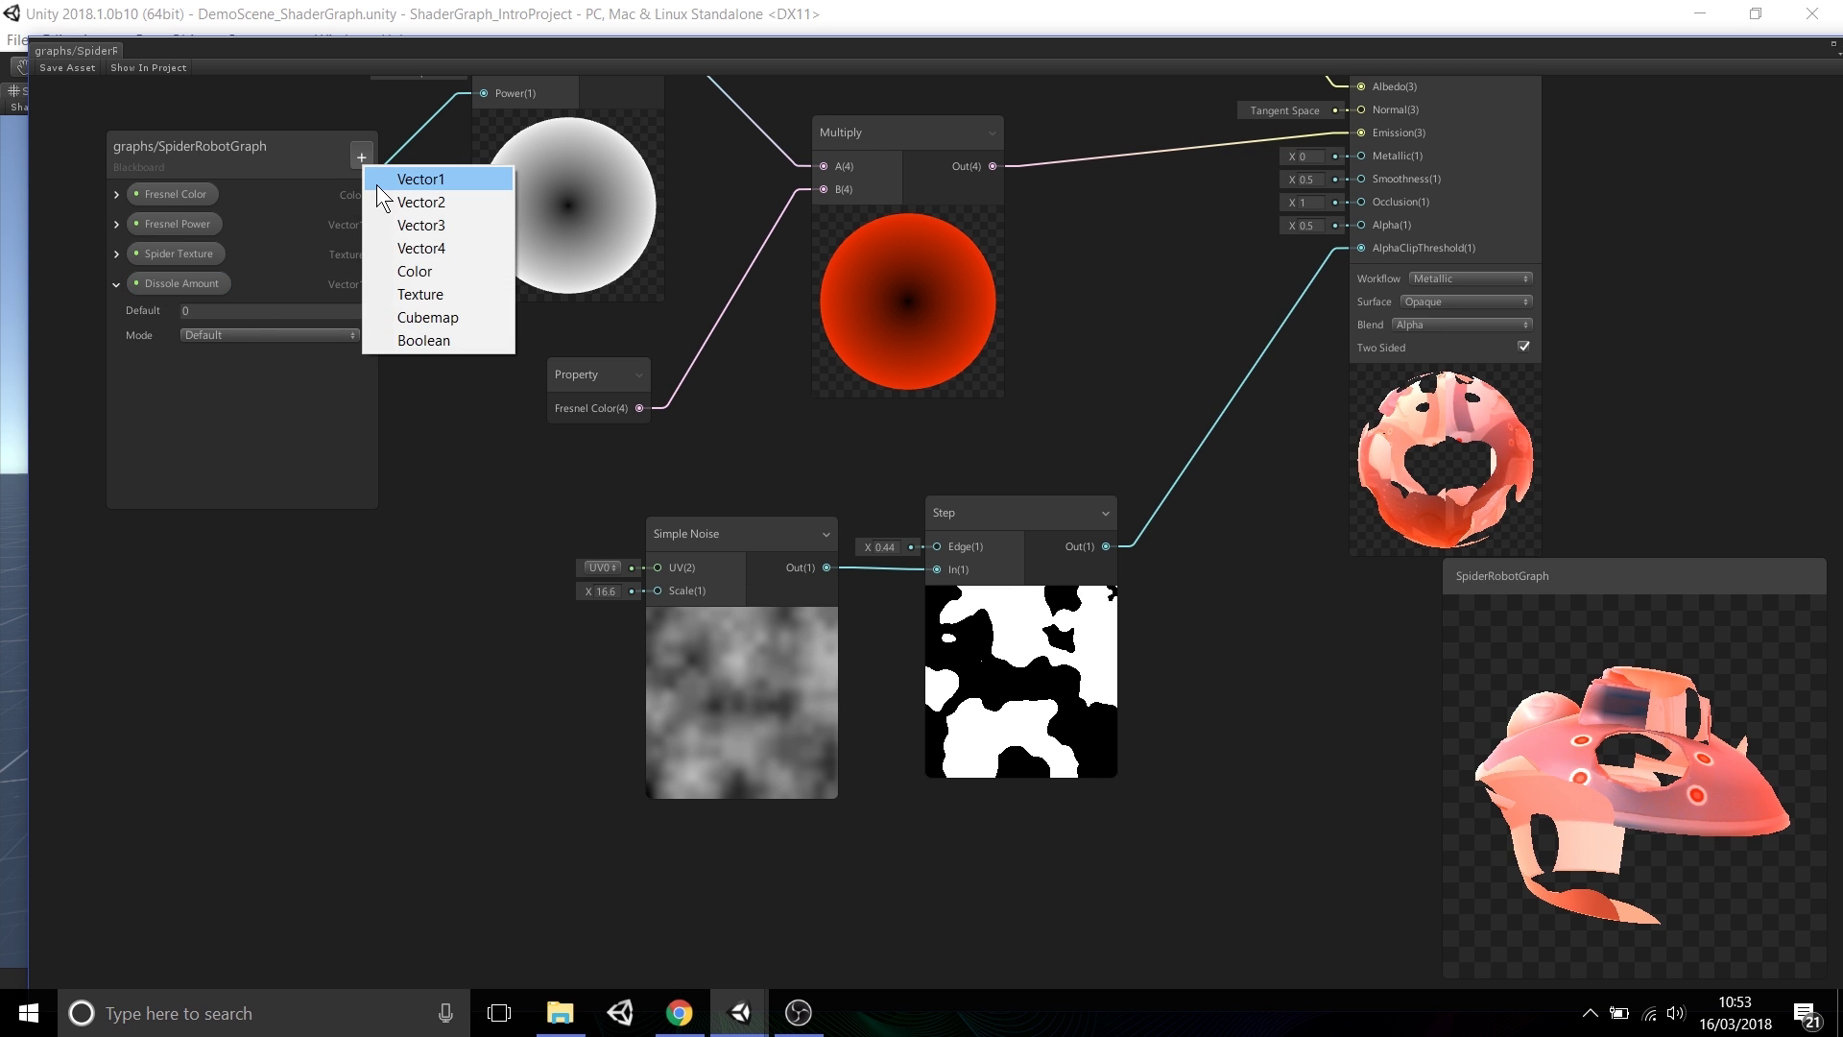
pyautogui.click(379, 180)
pyautogui.write('Noise Scale')
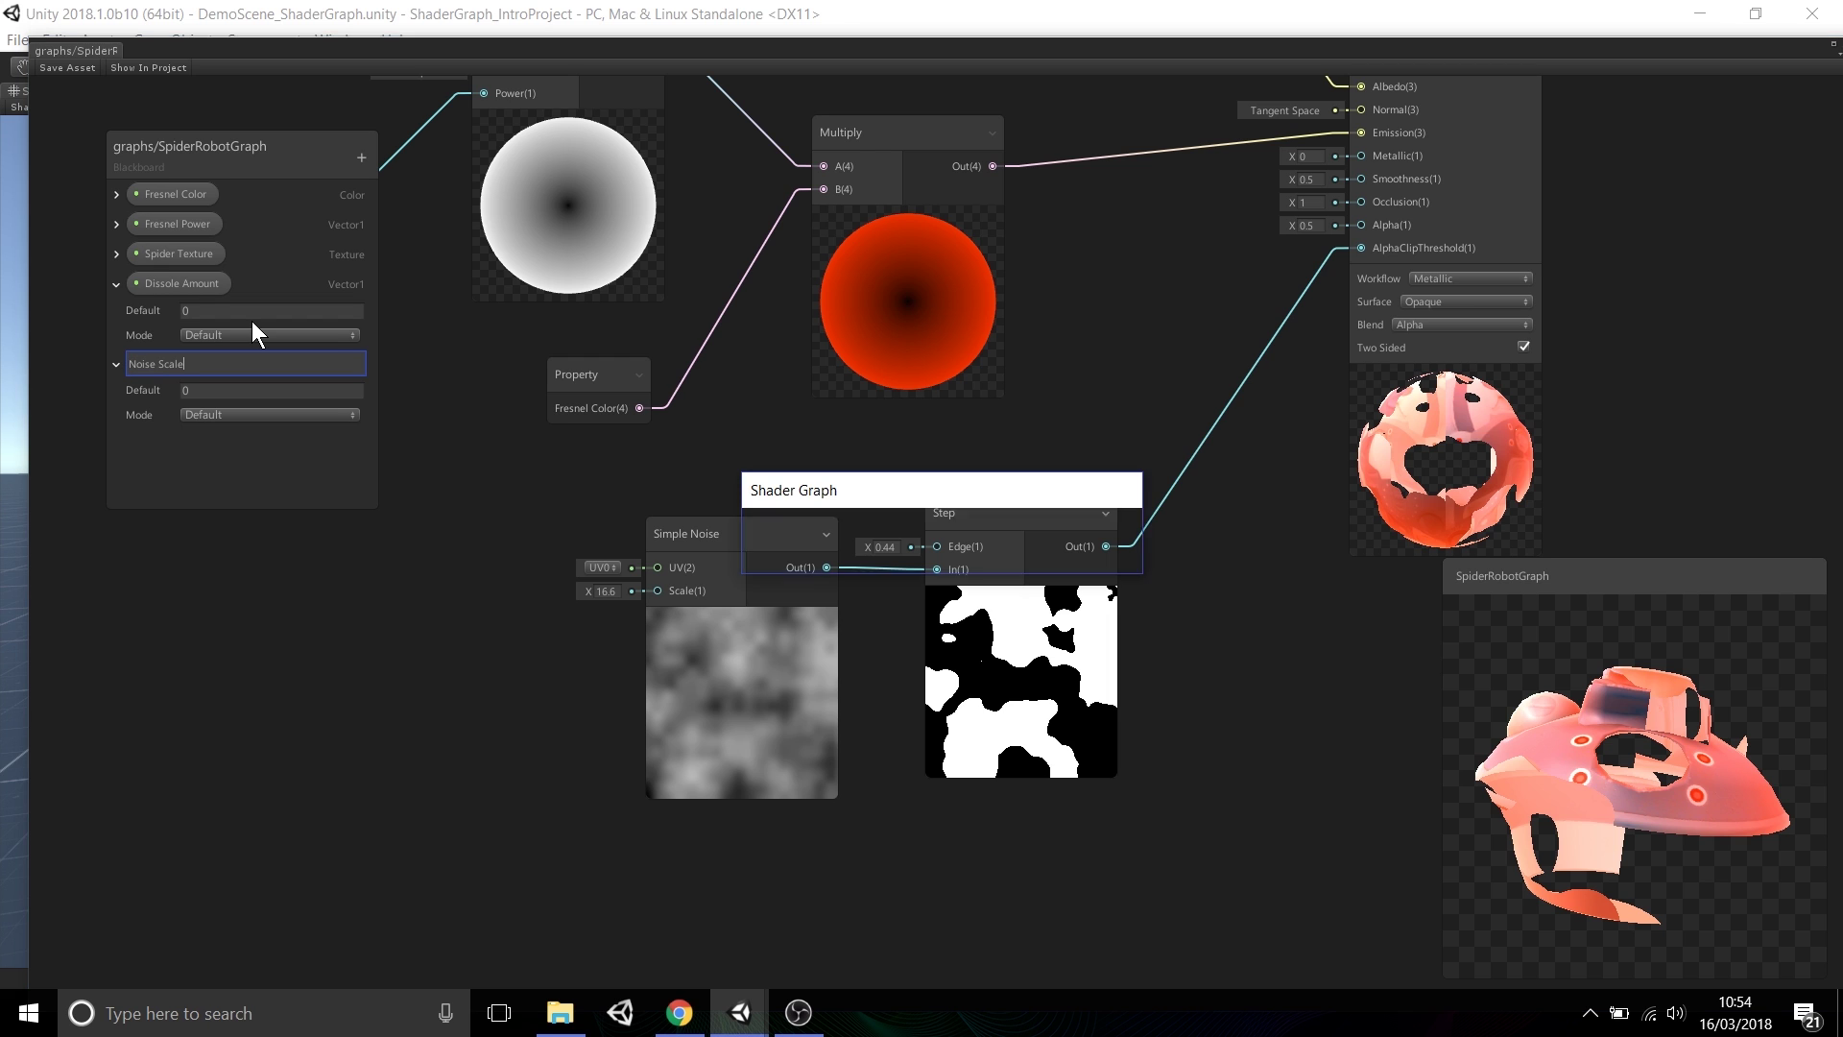
pyautogui.press('Return')
# - Default Dissolve Amount to 0.5 and Noise Scale to 10, wiring them to Step Edge and noise Scale
pyautogui.click(259, 310)
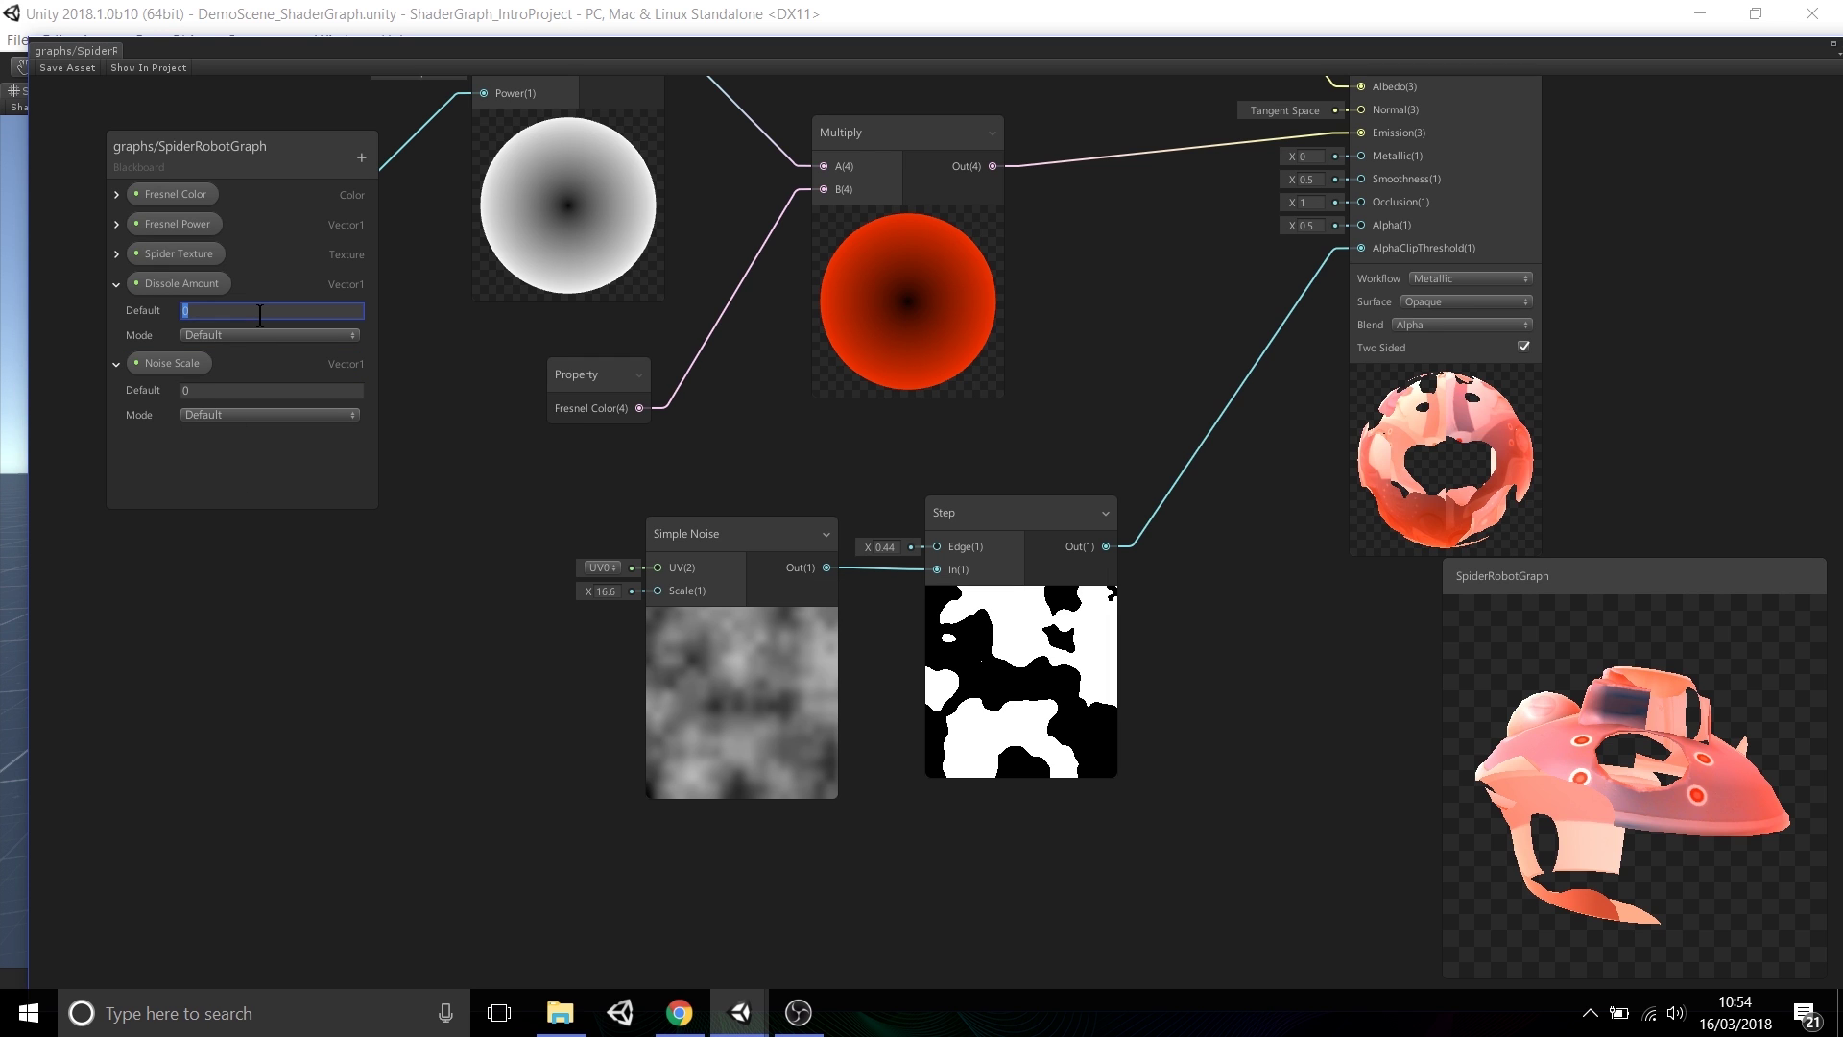
pyautogui.click(214, 391)
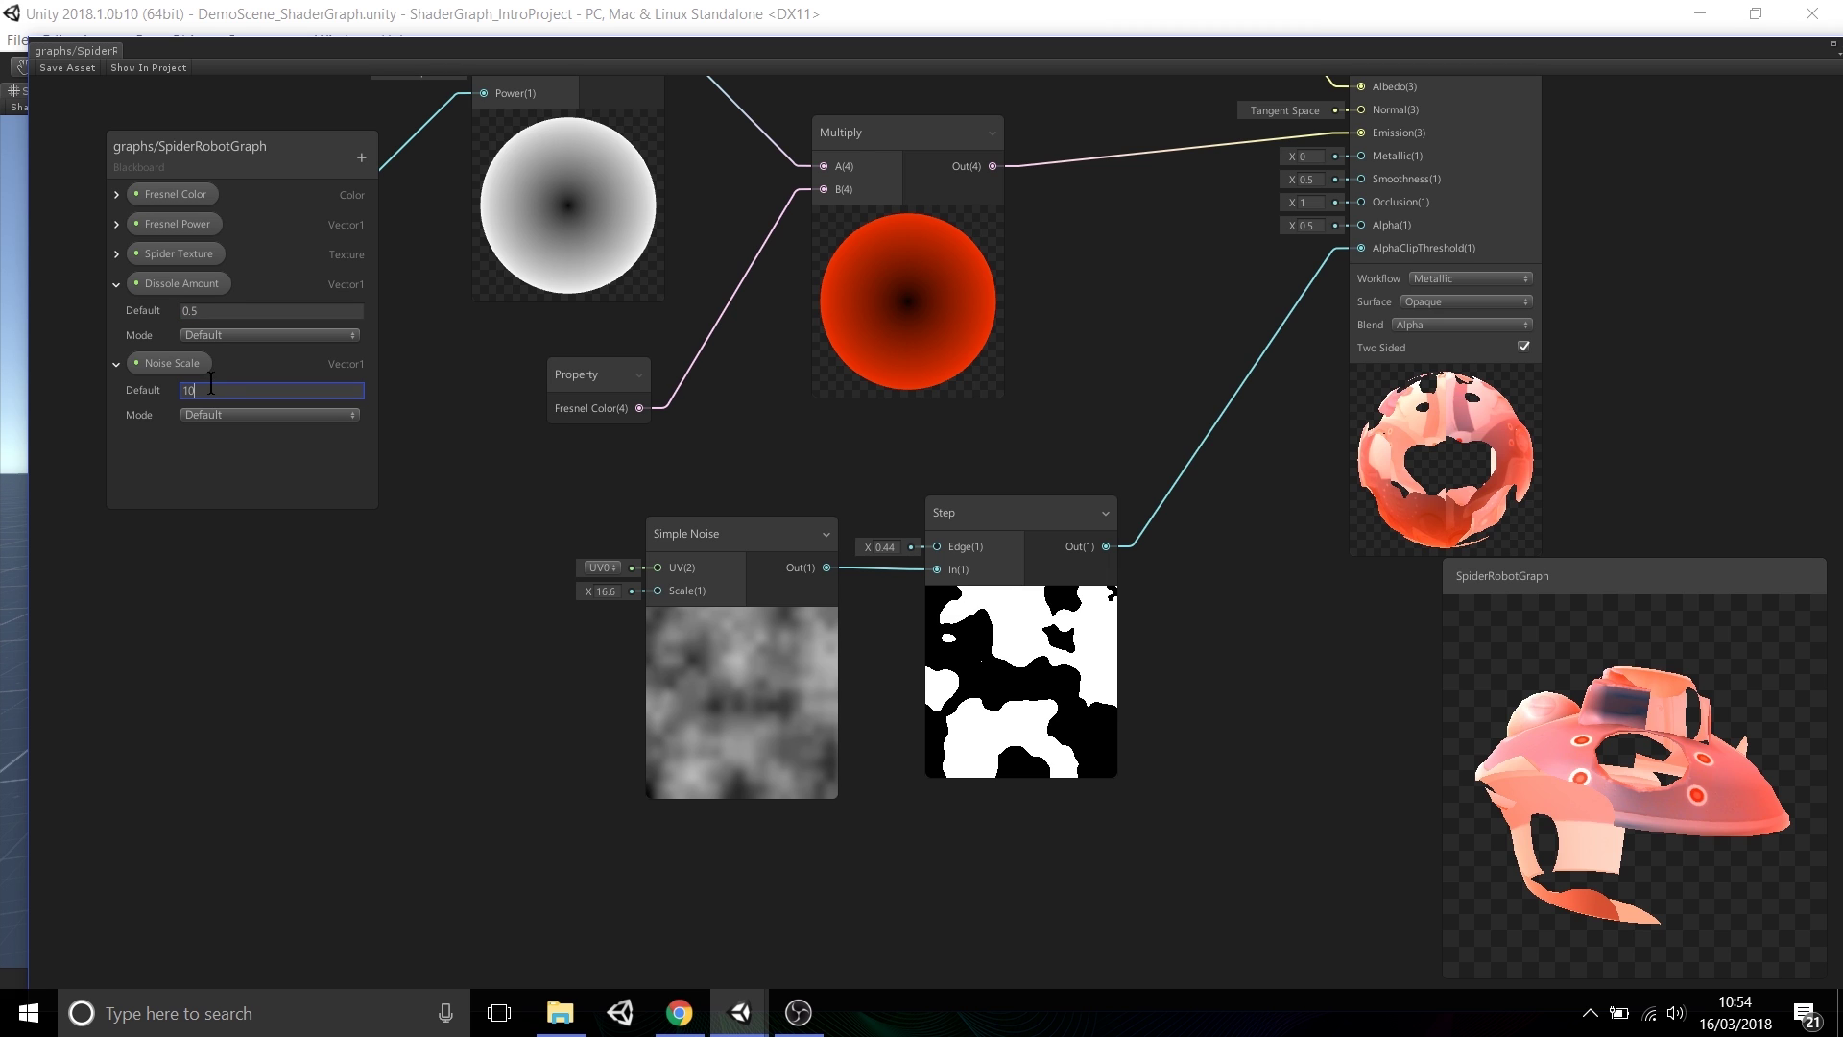
pyautogui.click(182, 364)
pyautogui.moveTo(374, 722); pyautogui.dragTo(661, 590)
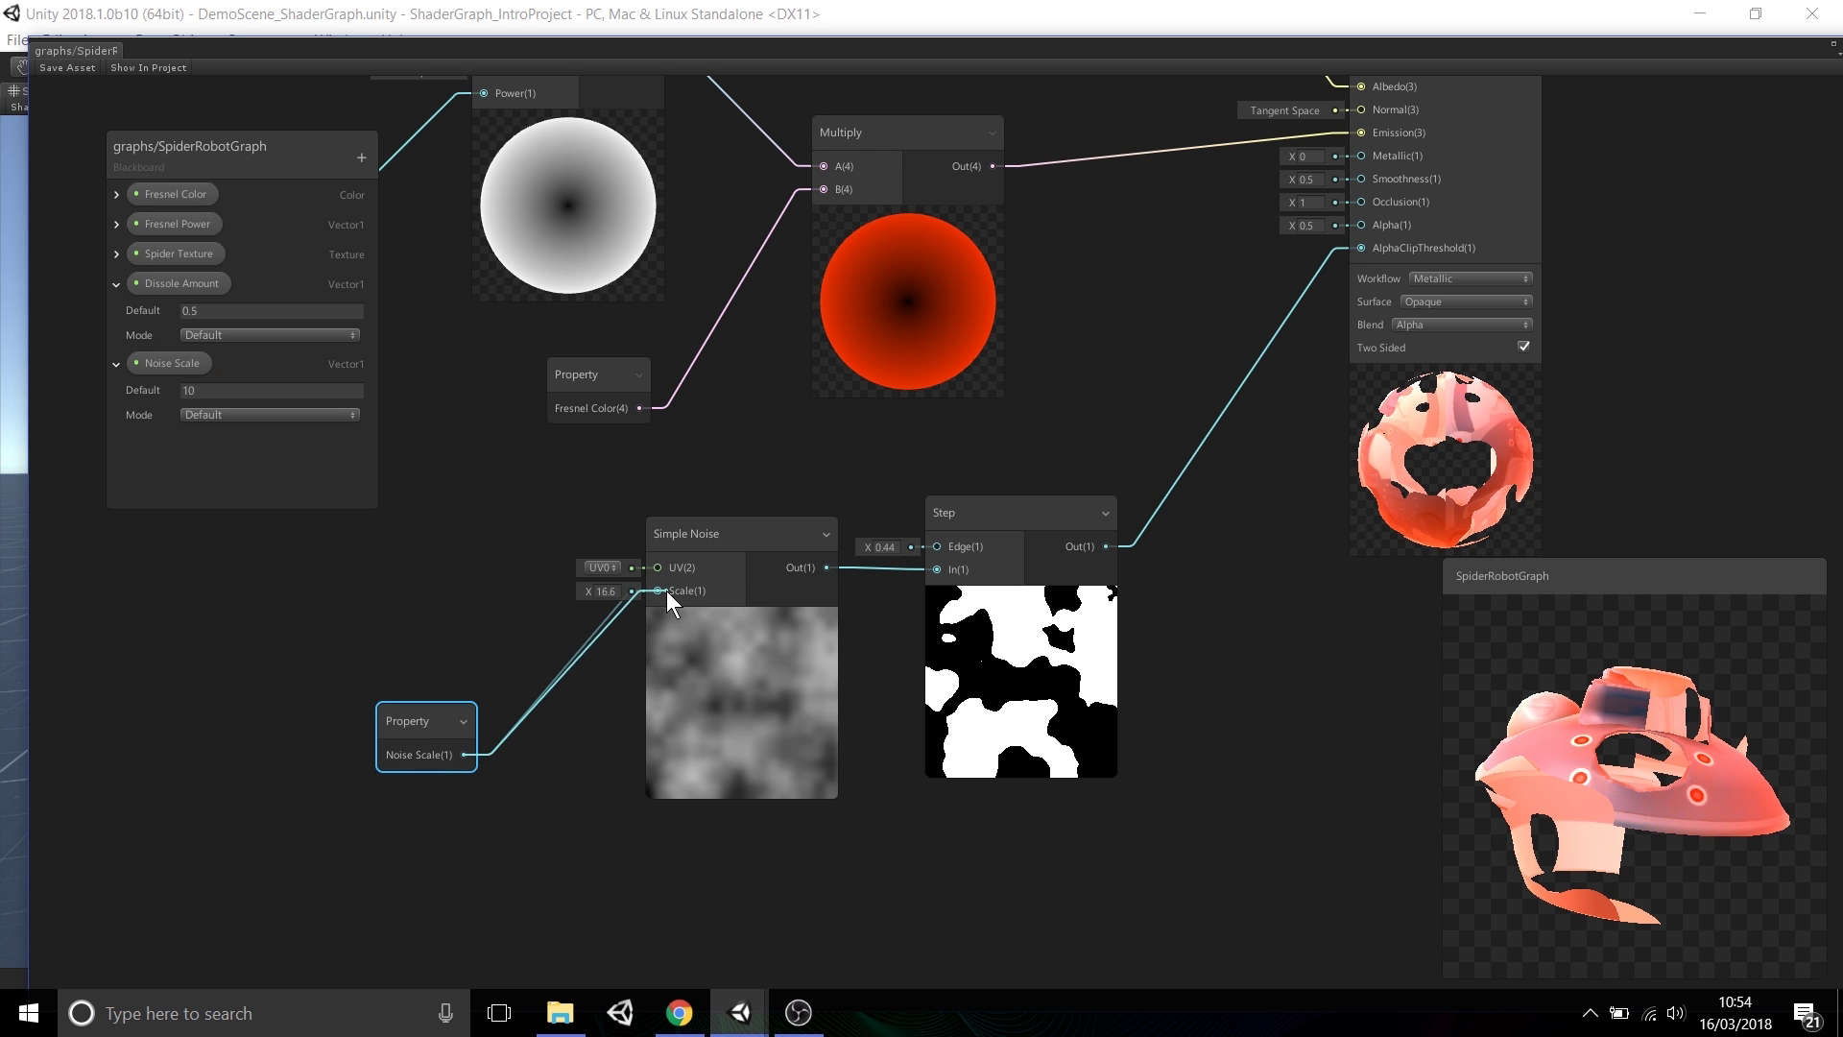
pyautogui.moveTo(422, 729); pyautogui.dragTo(436, 707)
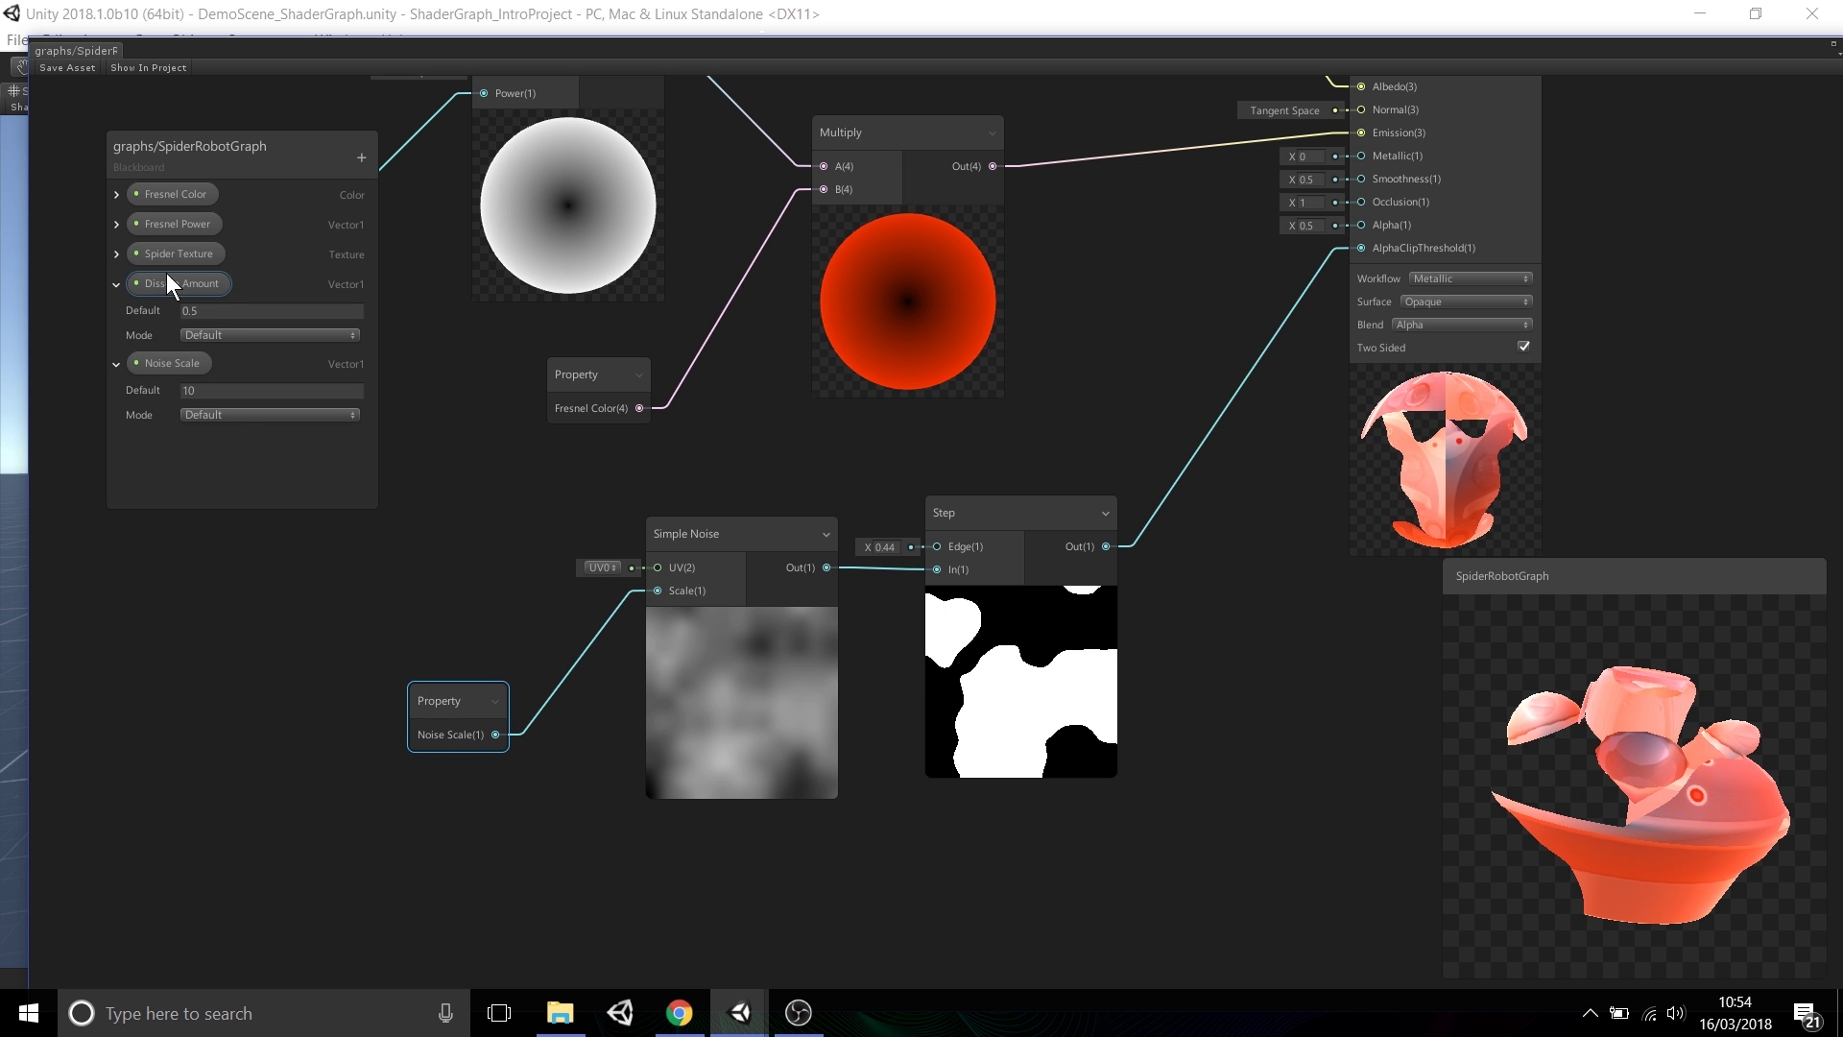
pyautogui.moveTo(168, 282); pyautogui.dragTo(762, 480)
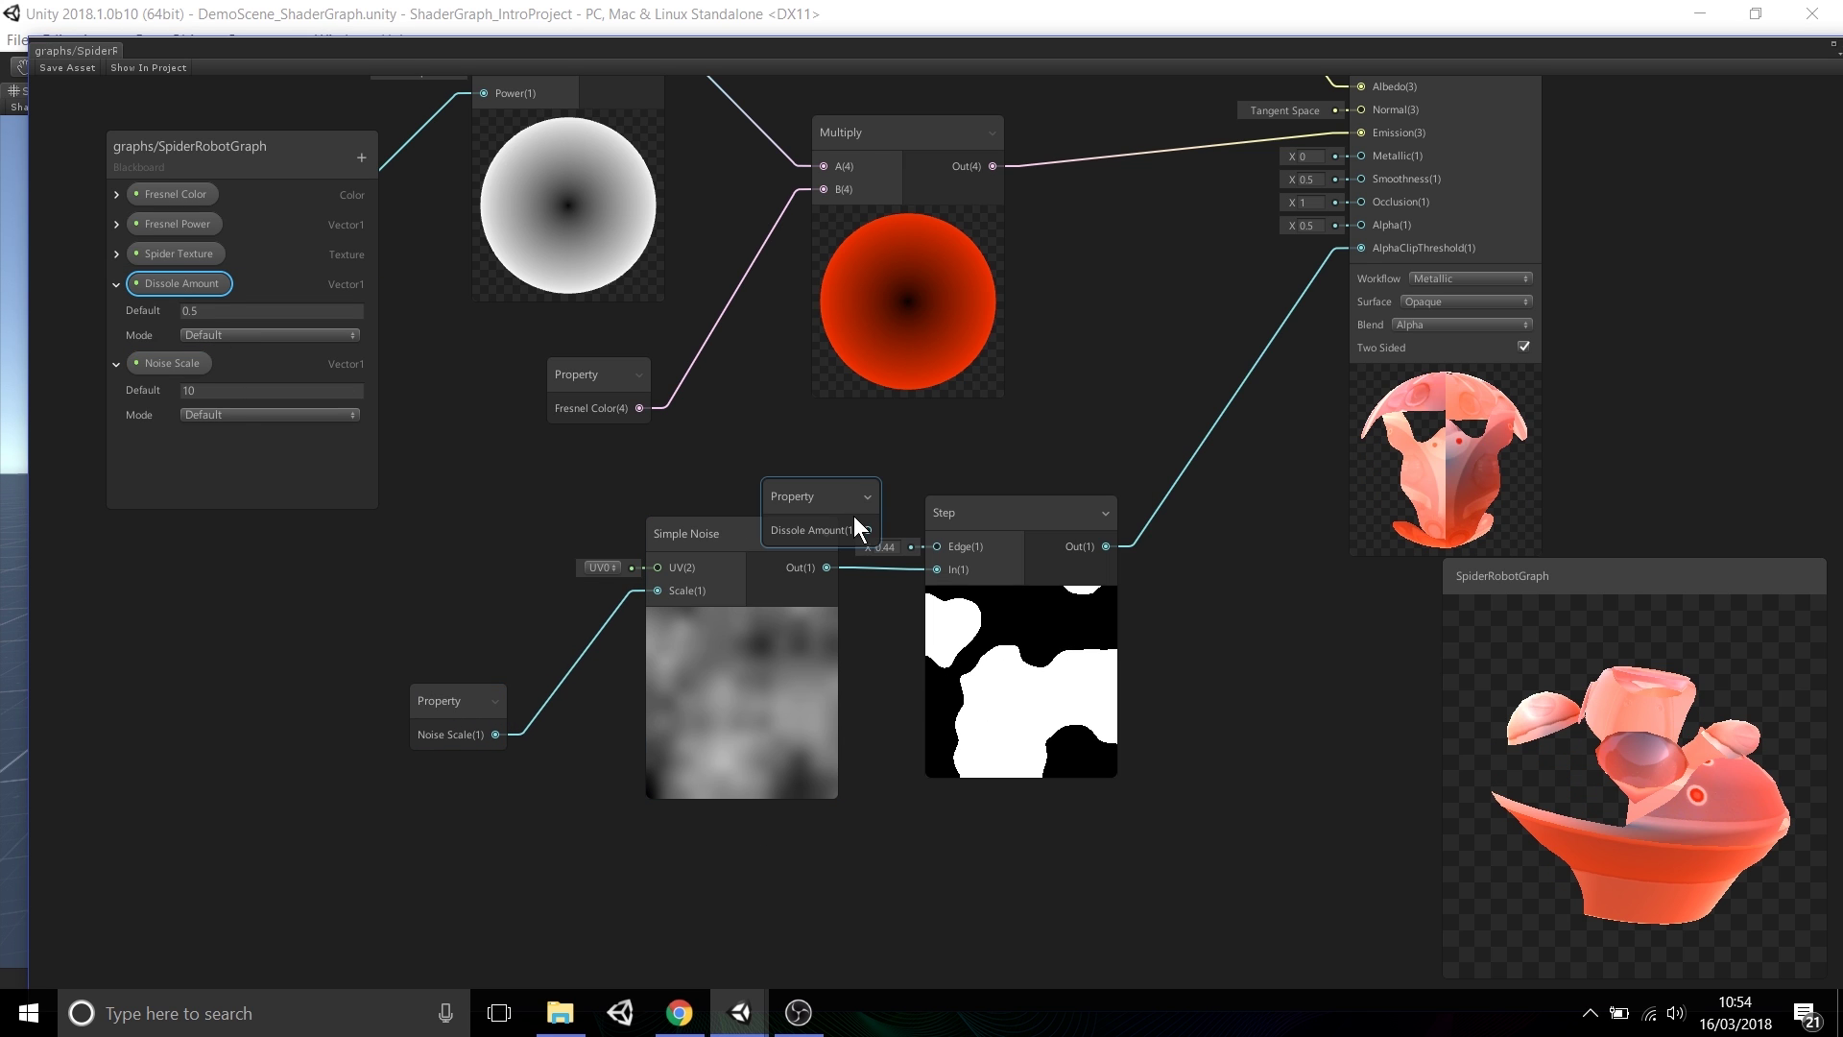
pyautogui.moveTo(908, 534); pyautogui.dragTo(912, 536)
pyautogui.moveTo(814, 503); pyautogui.dragTo(789, 457)
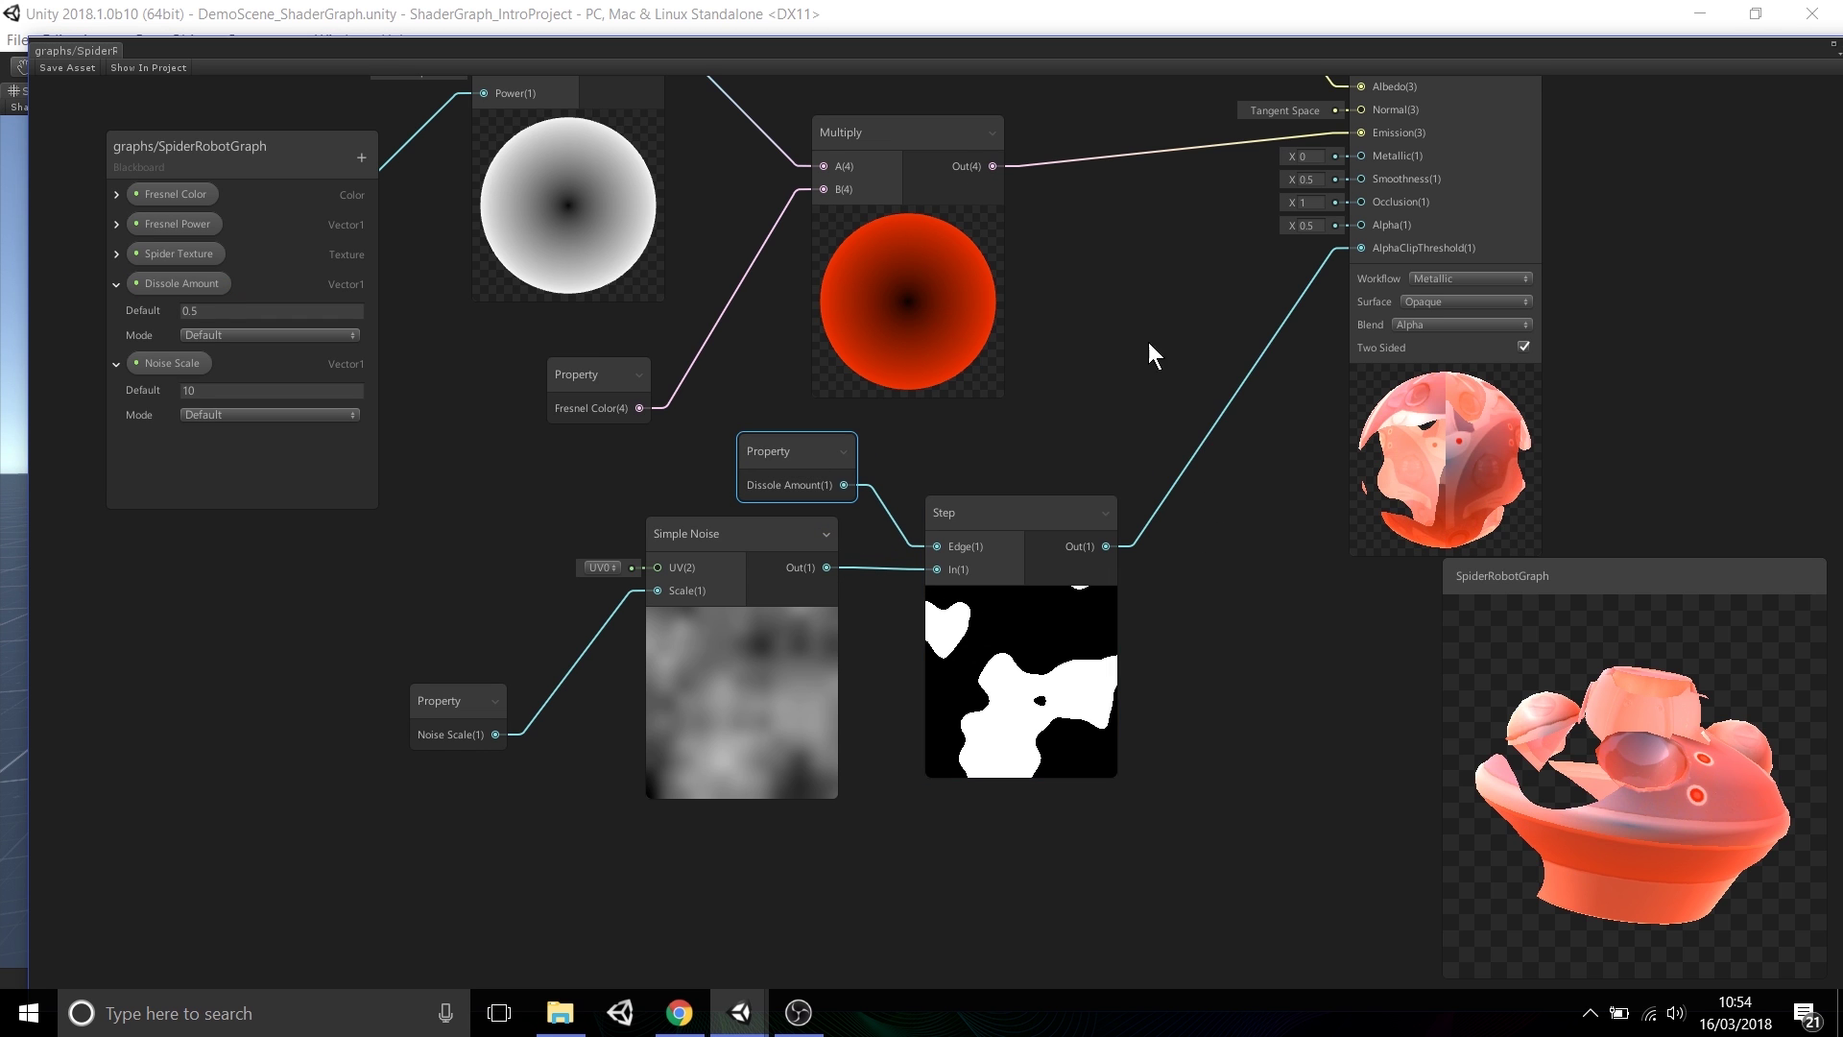
# - Save the shader graph, move its window aside, and play the scene in the Game view
pyautogui.click(61, 67)
pyautogui.moveTo(273, 48); pyautogui.dragTo(234, 970)
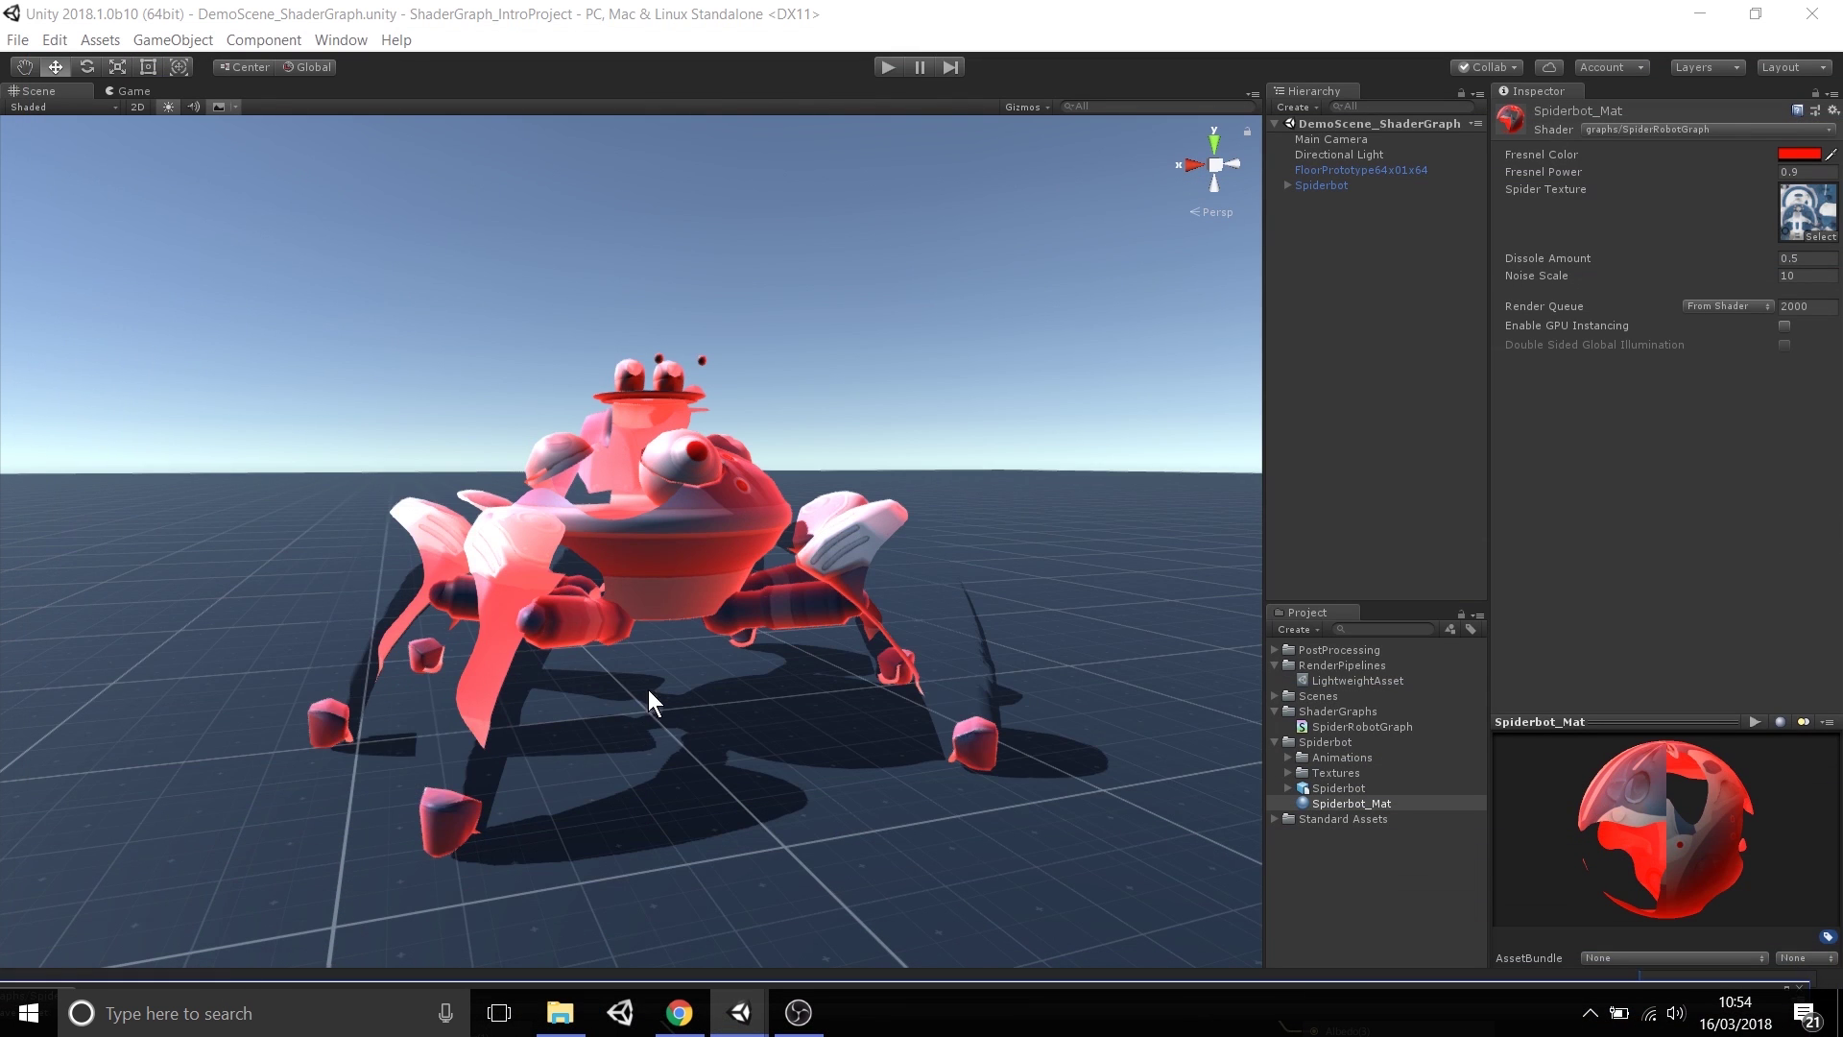
pyautogui.keyDown('alt'); pyautogui.moveTo(648, 689); pyautogui.dragTo(605, 725); pyautogui.keyUp('alt')
pyautogui.click(127, 90)
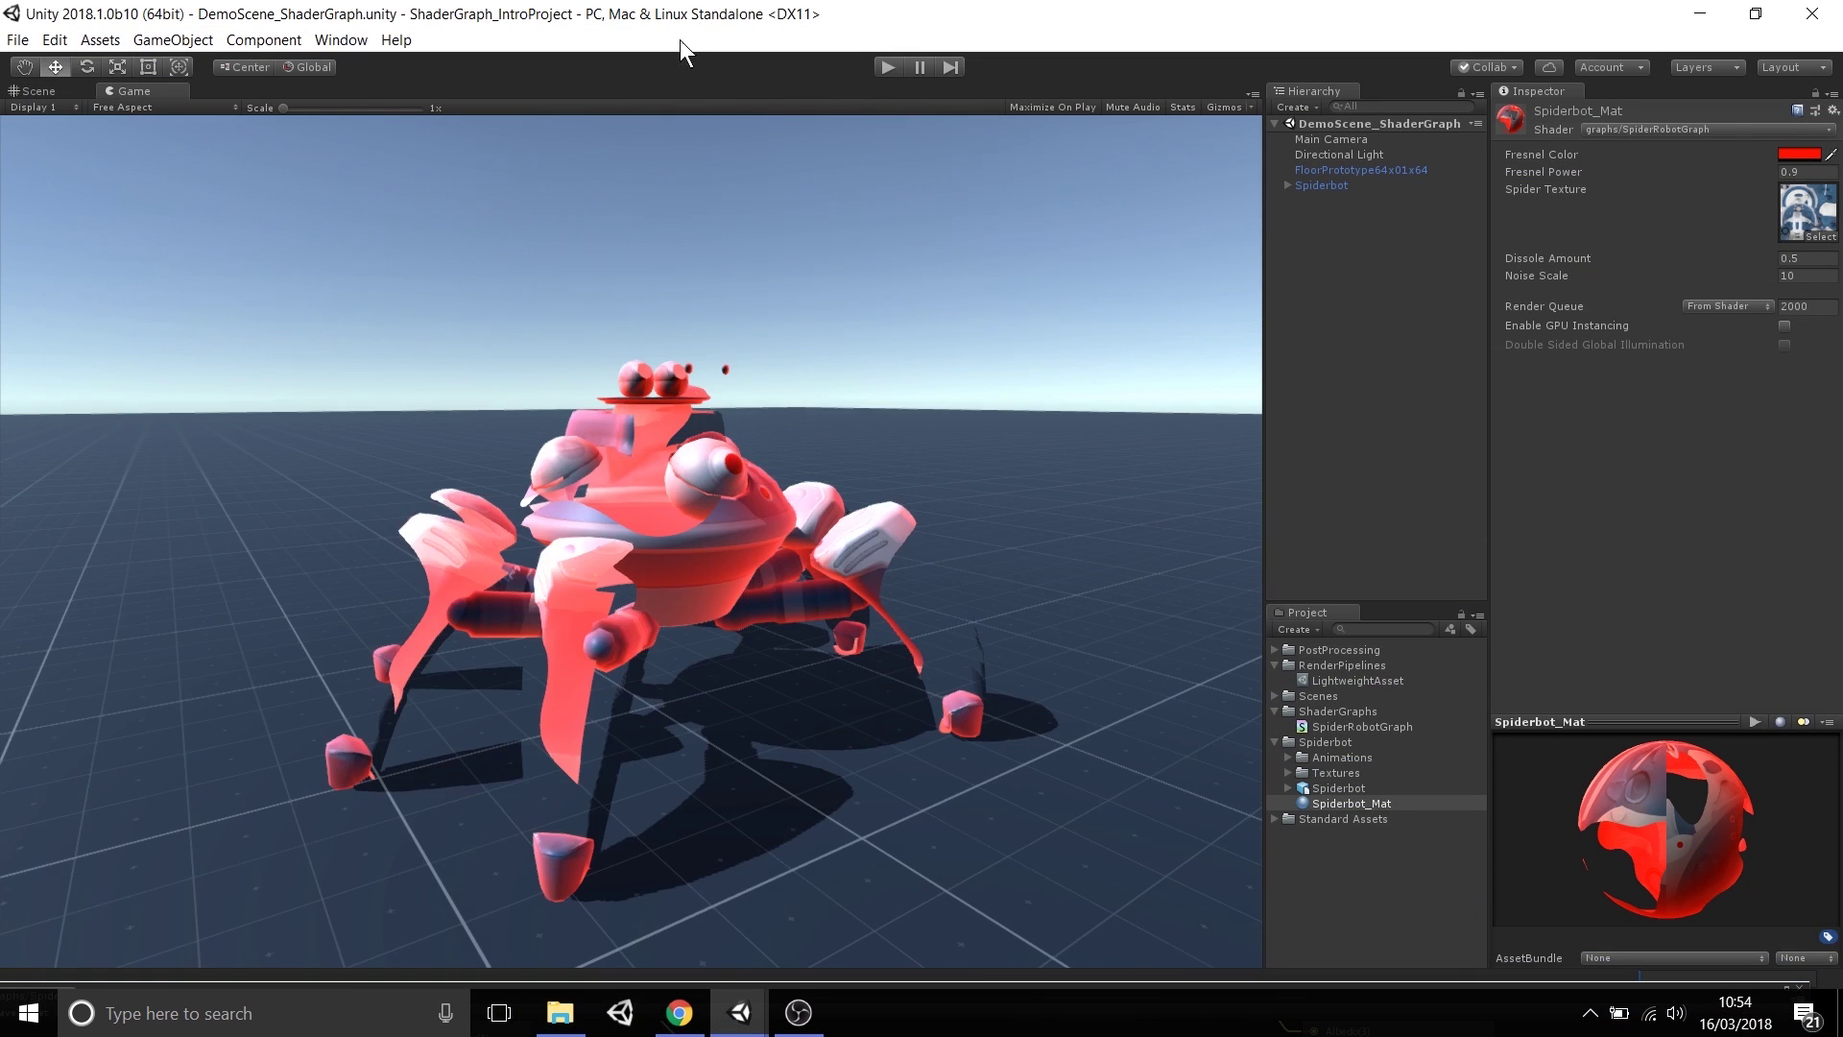
pyautogui.click(886, 64)
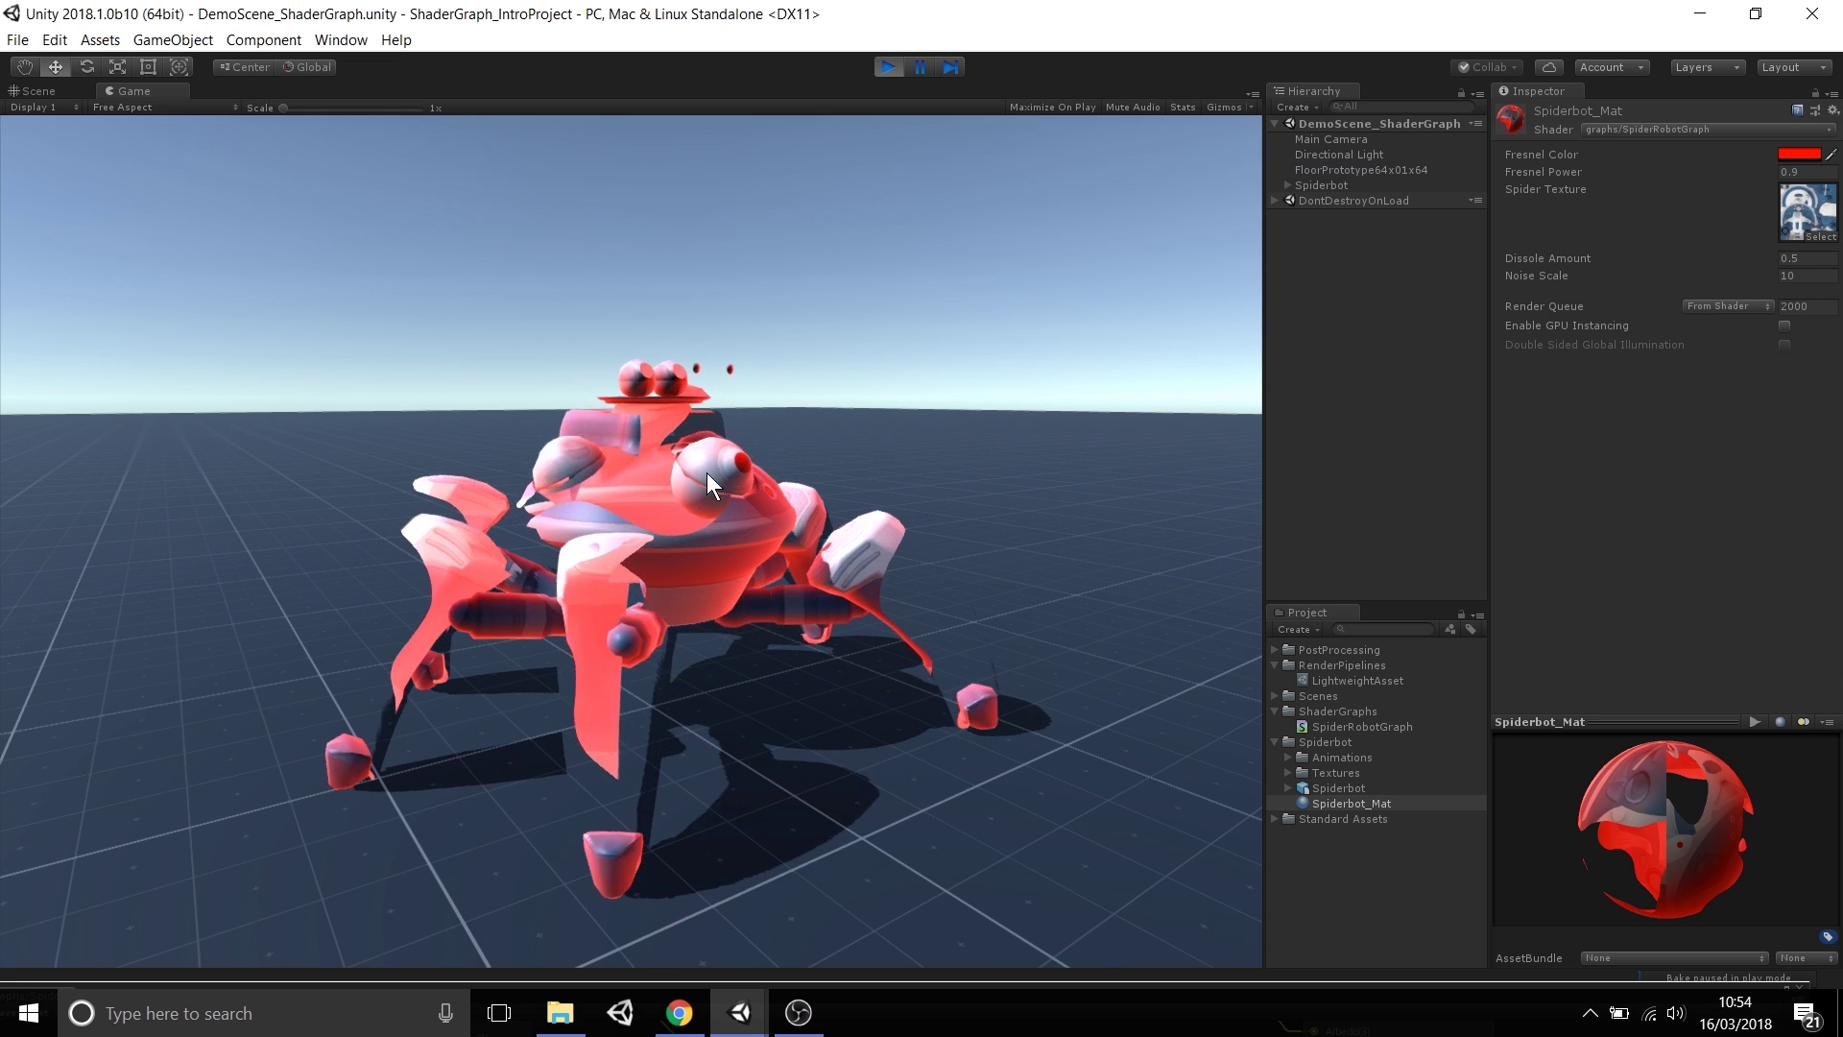
# - Scrub Dissolve Amount: lower it, set it to 0 so the robot vanishes, then raise it to 0.53
pyautogui.click(1620, 257)
pyautogui.moveTo(1619, 253); pyautogui.dragTo(1616, 255)
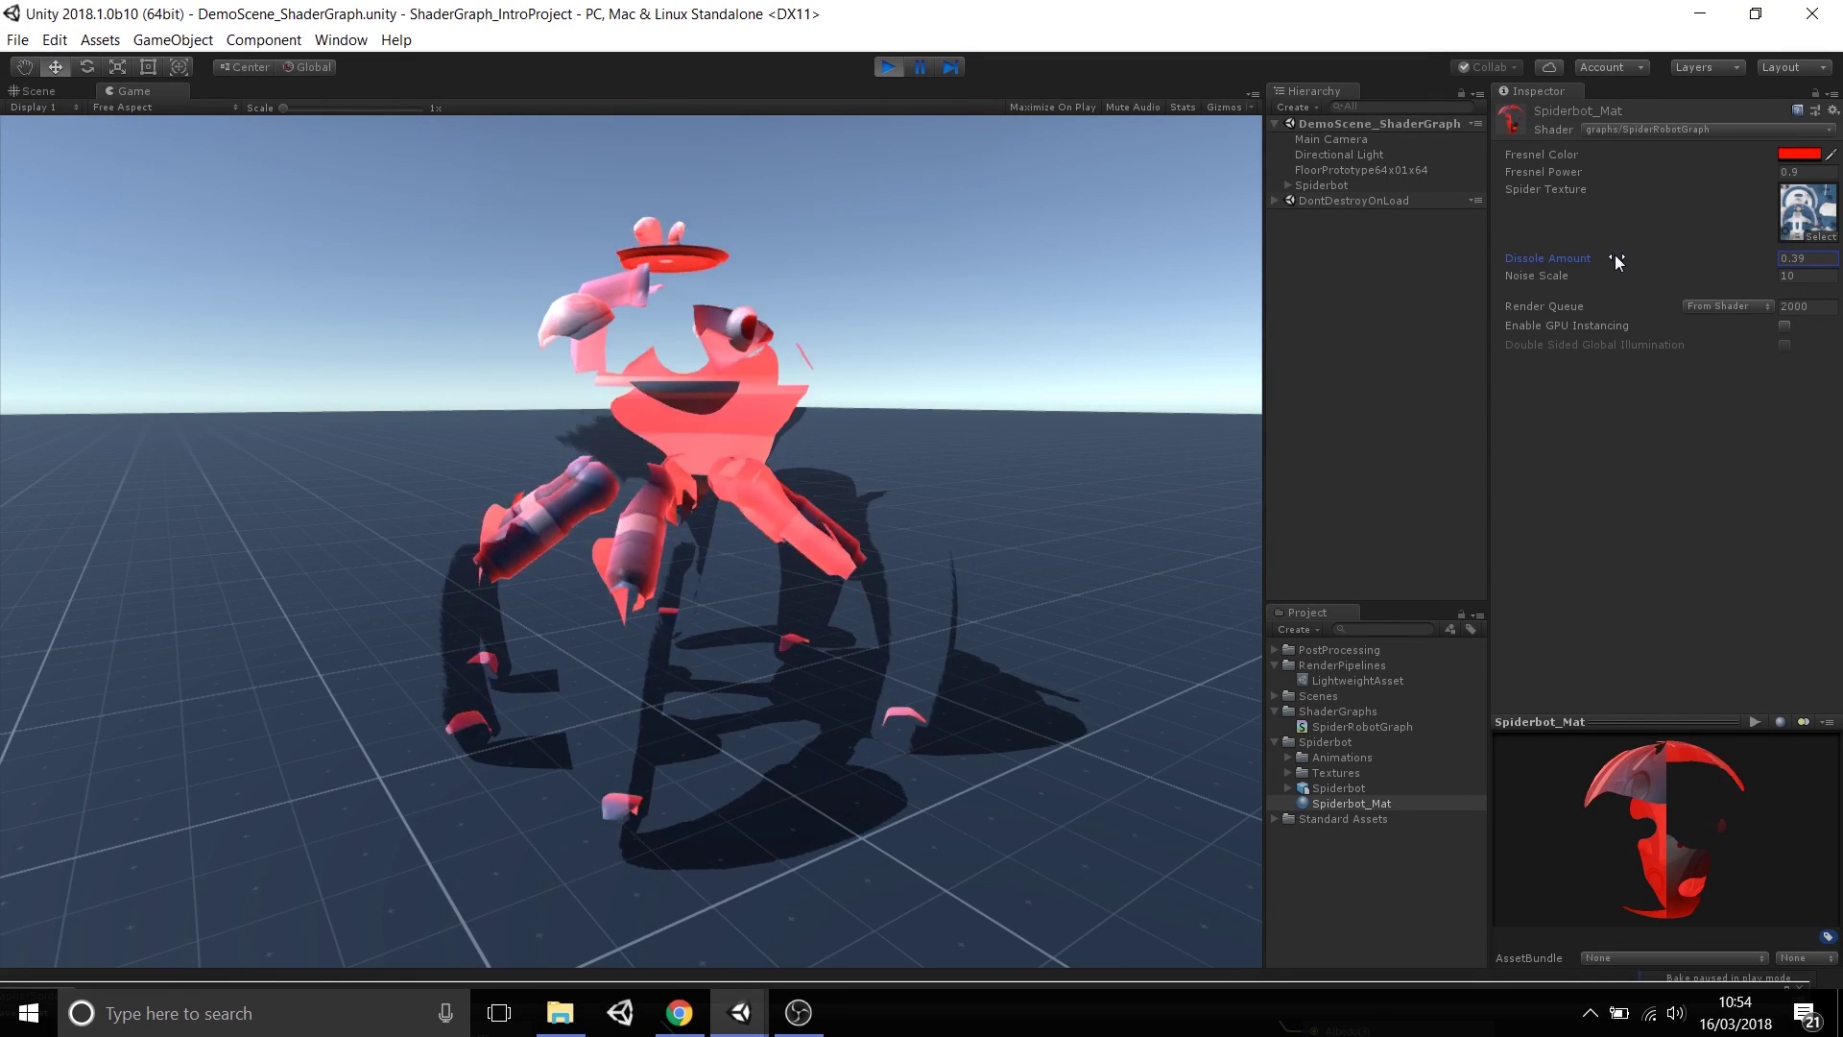
pyautogui.click(1821, 257)
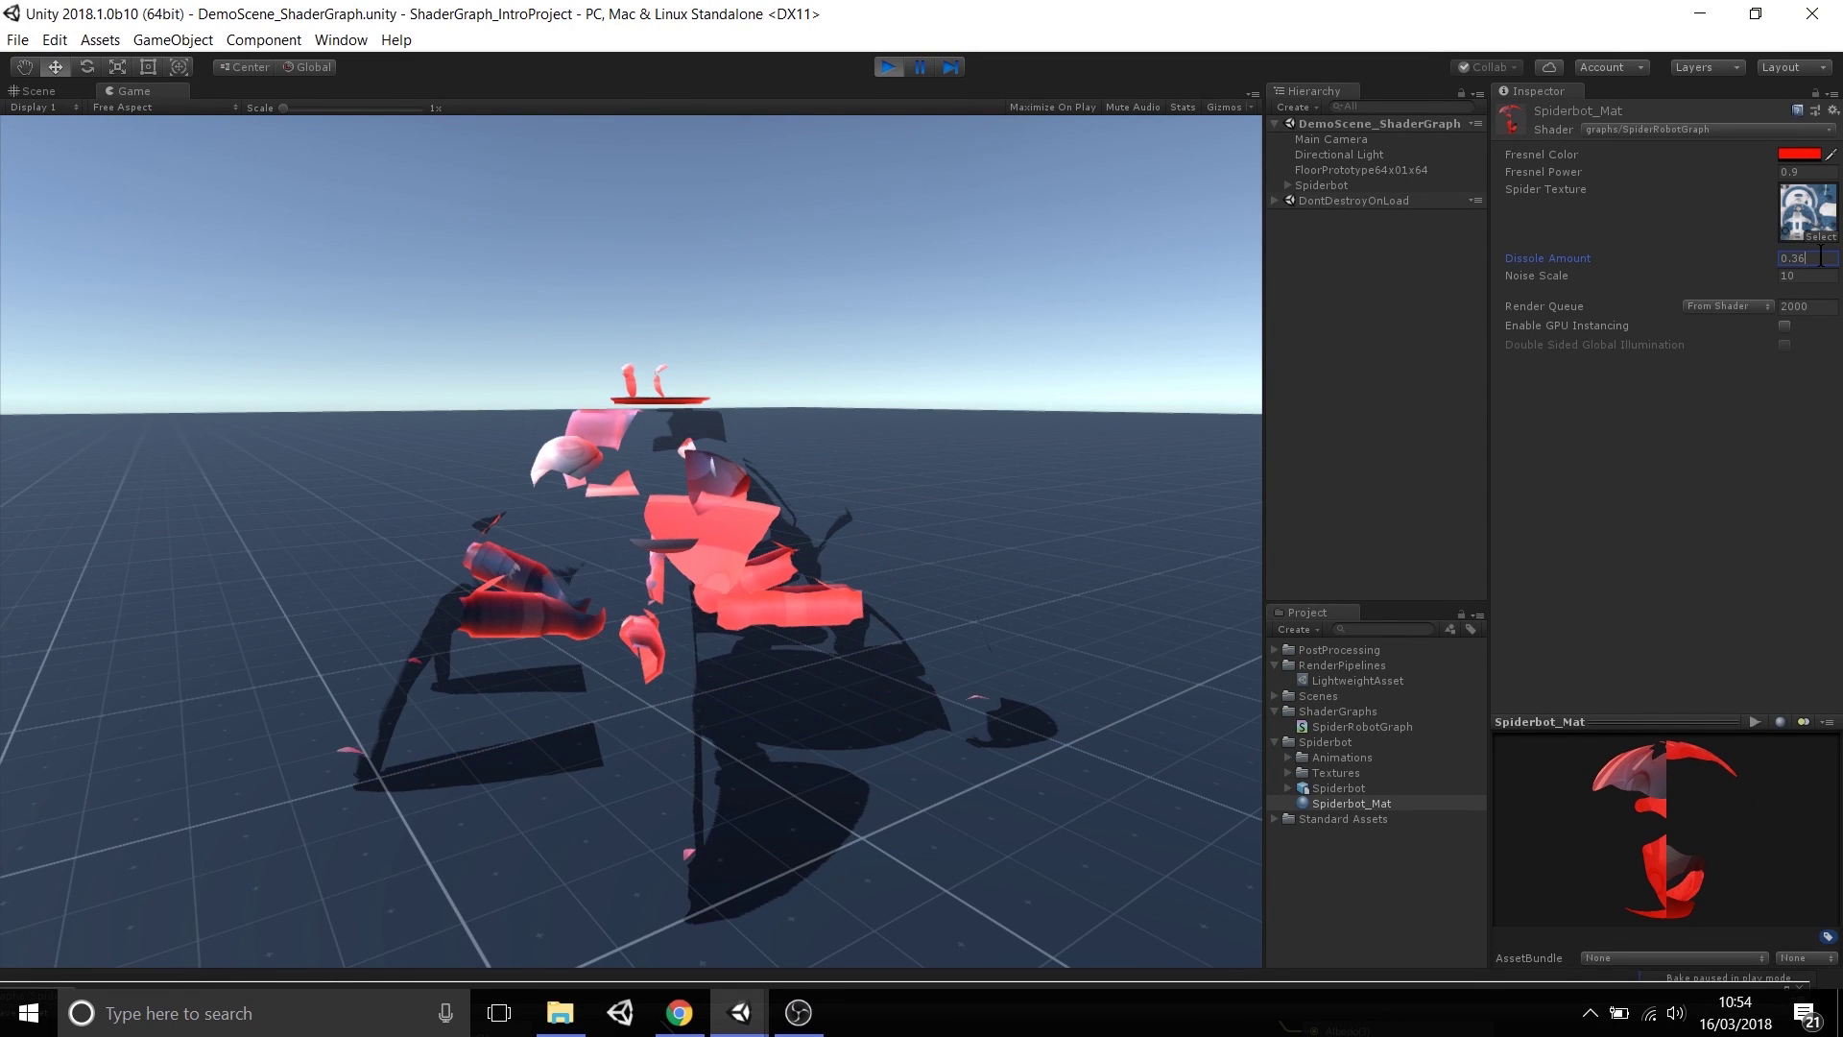
pyautogui.write('0')
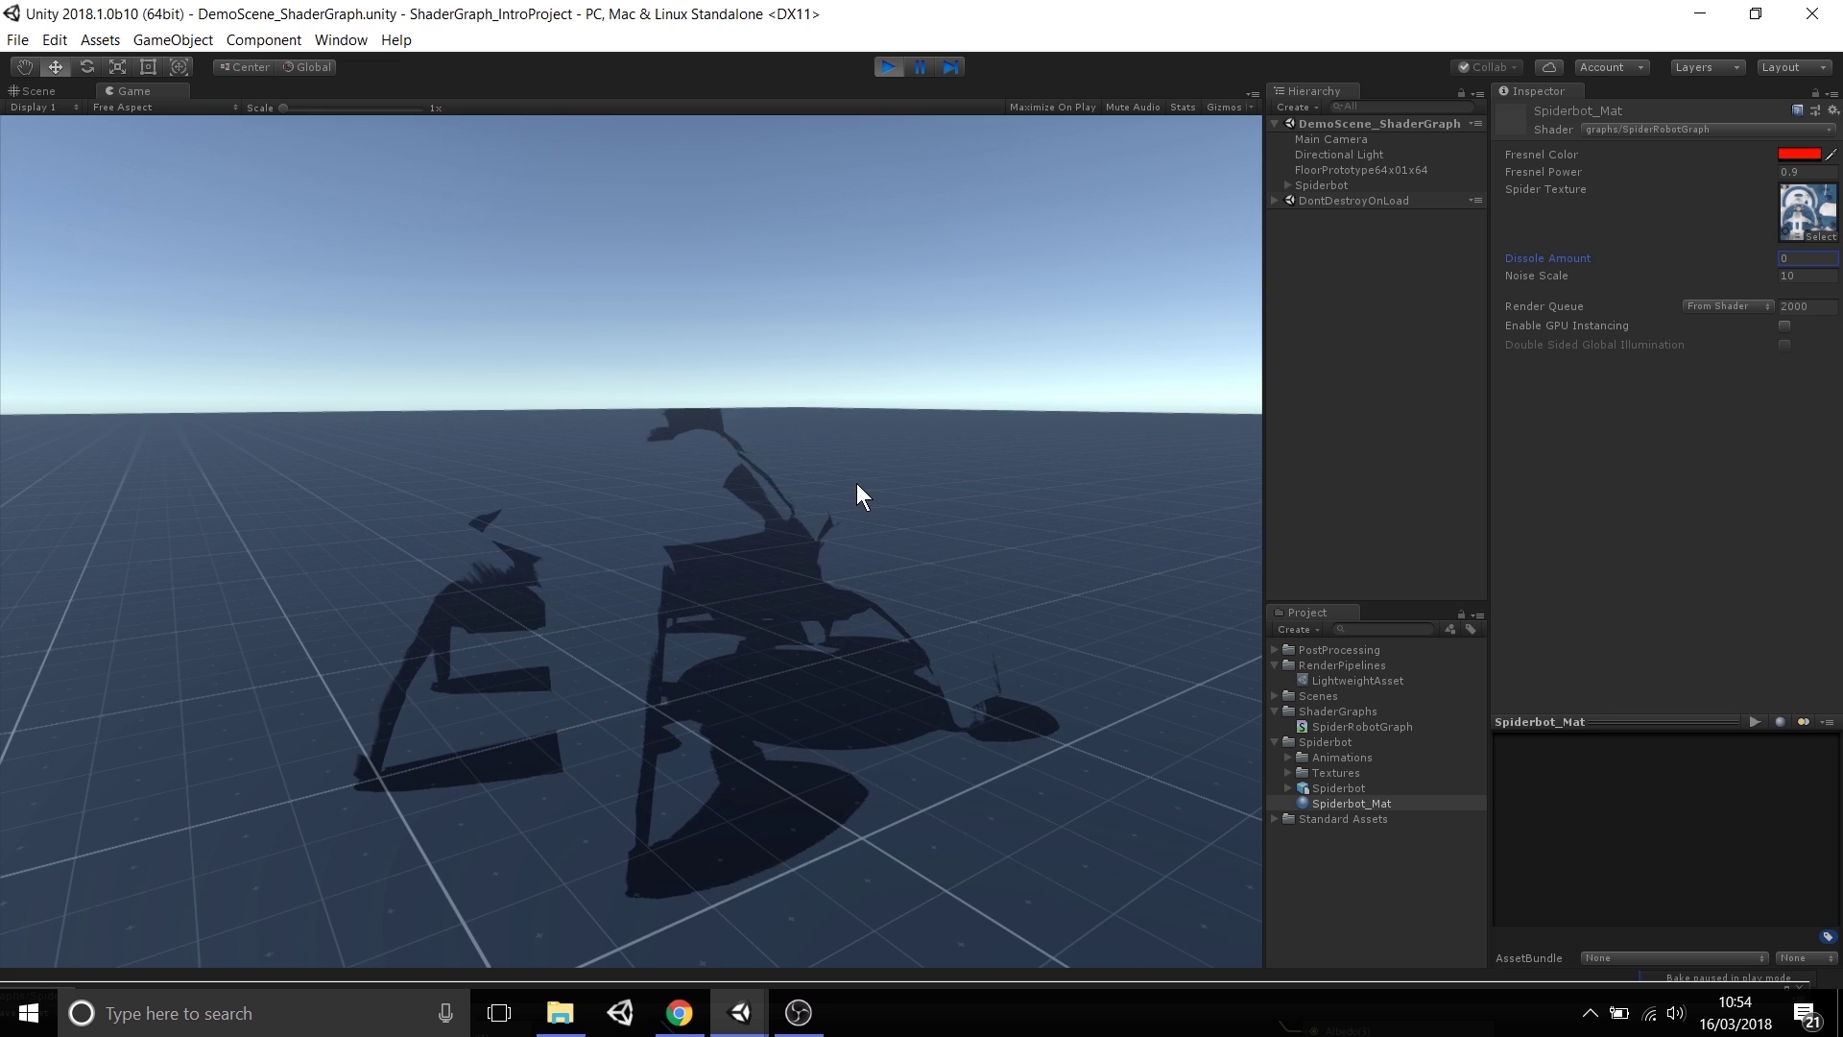
pyautogui.moveTo(1599, 260); pyautogui.dragTo(1611, 246)
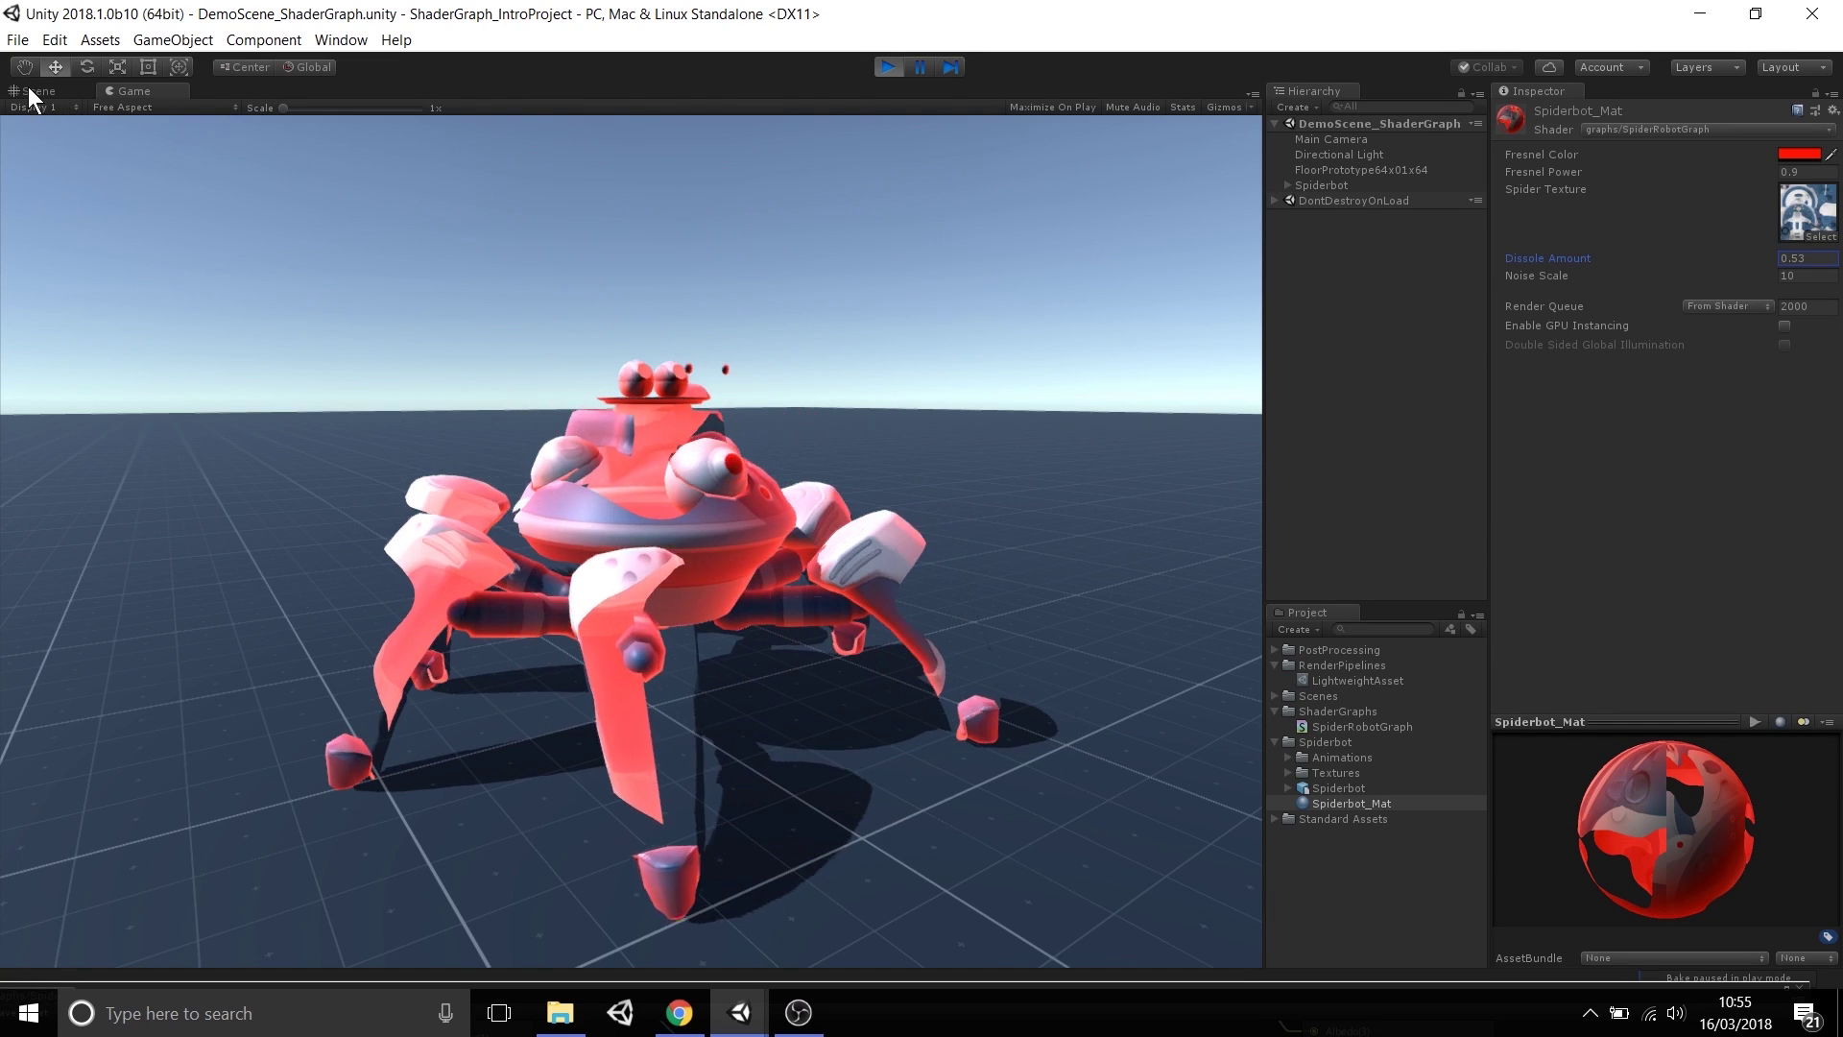
# - In the Scene view, orbit around the spiderbot and try a Noise Scale of 200
pyautogui.click(29, 89)
pyautogui.keyDown('alt'); pyautogui.moveTo(203, 146); pyautogui.dragTo(557, 336); pyautogui.keyUp('alt')
pyautogui.moveTo(1575, 274); pyautogui.dragTo(1833, 306)
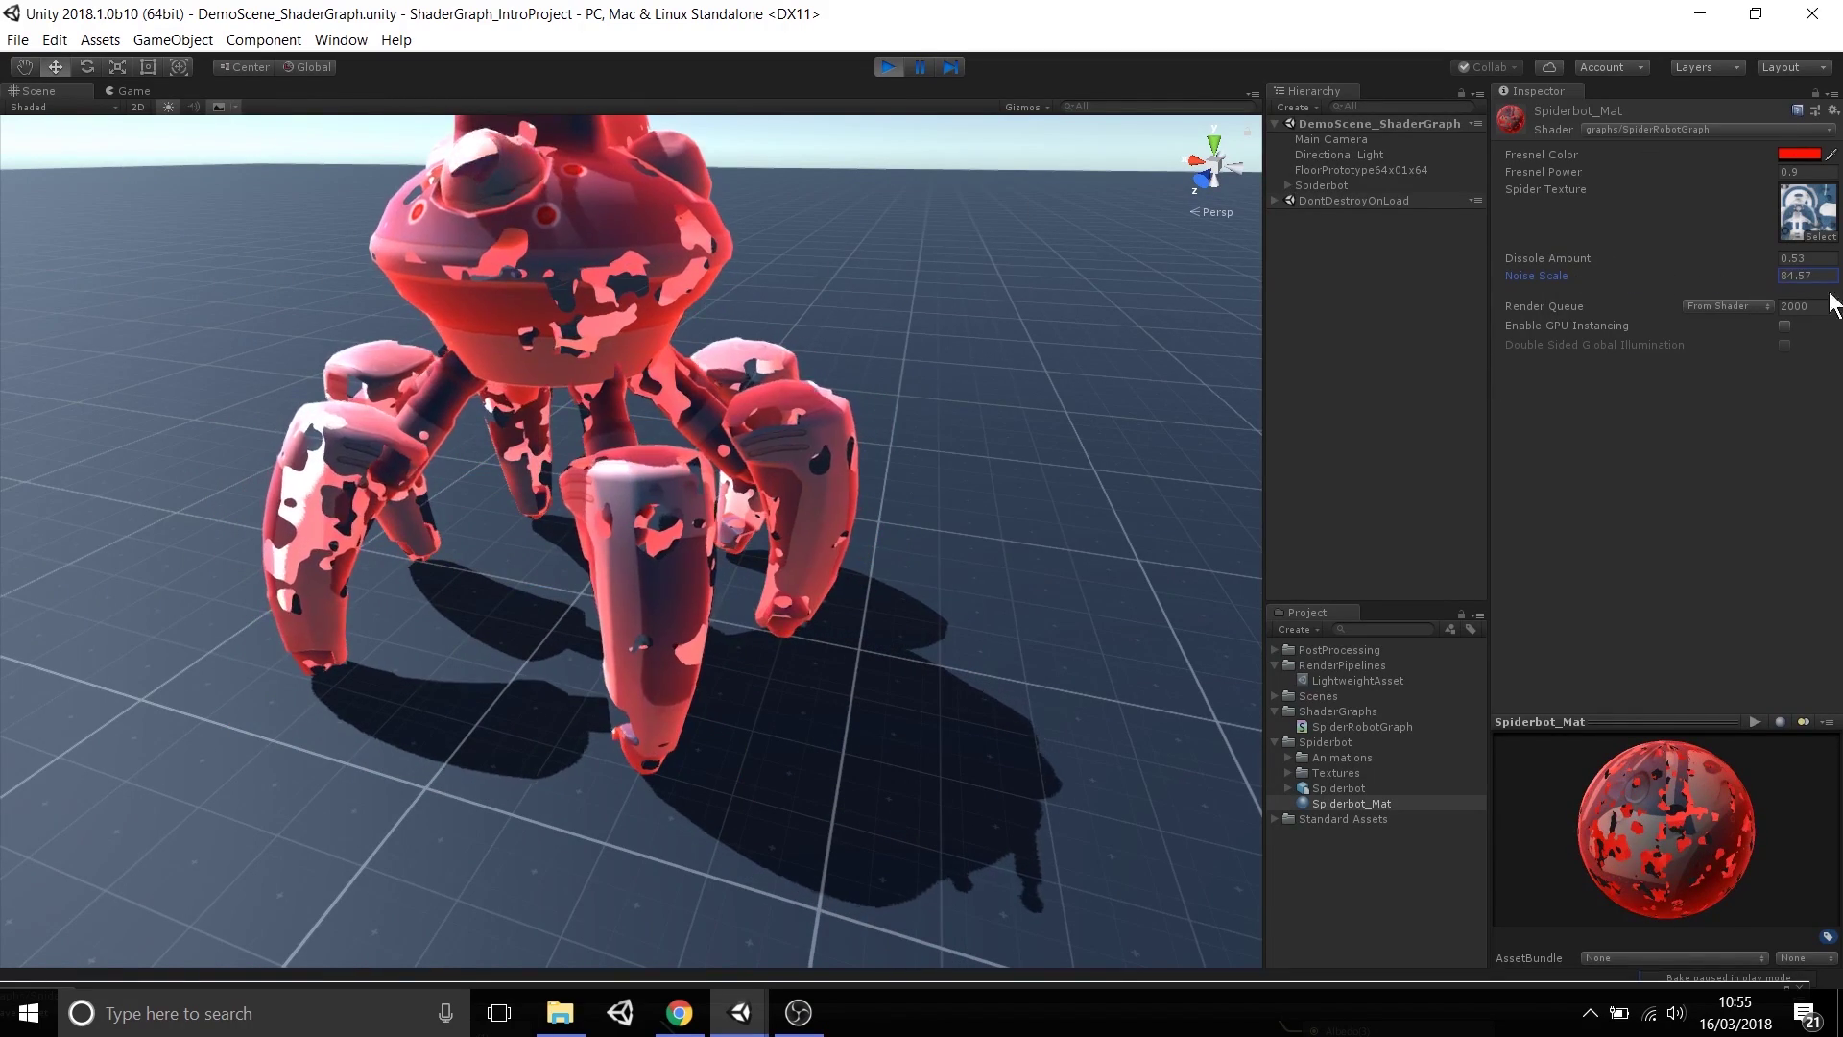
pyautogui.click(1824, 276)
pyautogui.write('20')
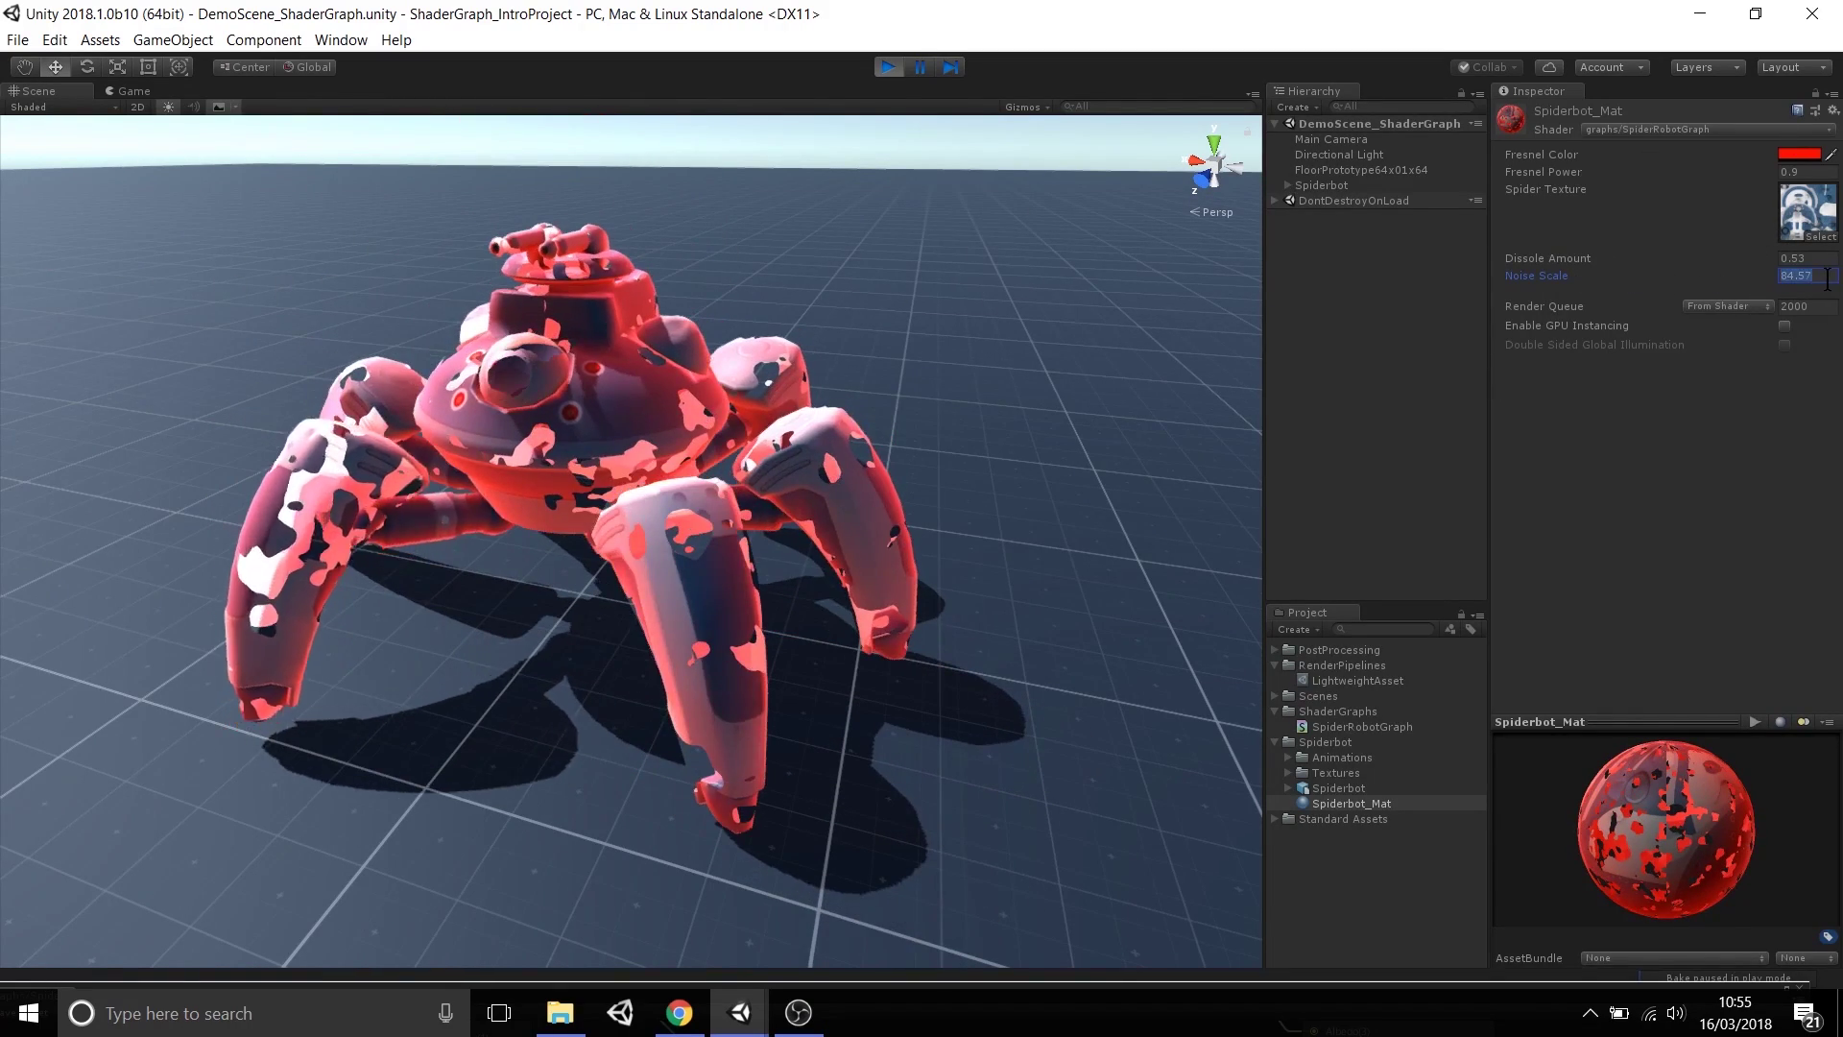
pyautogui.write('0')
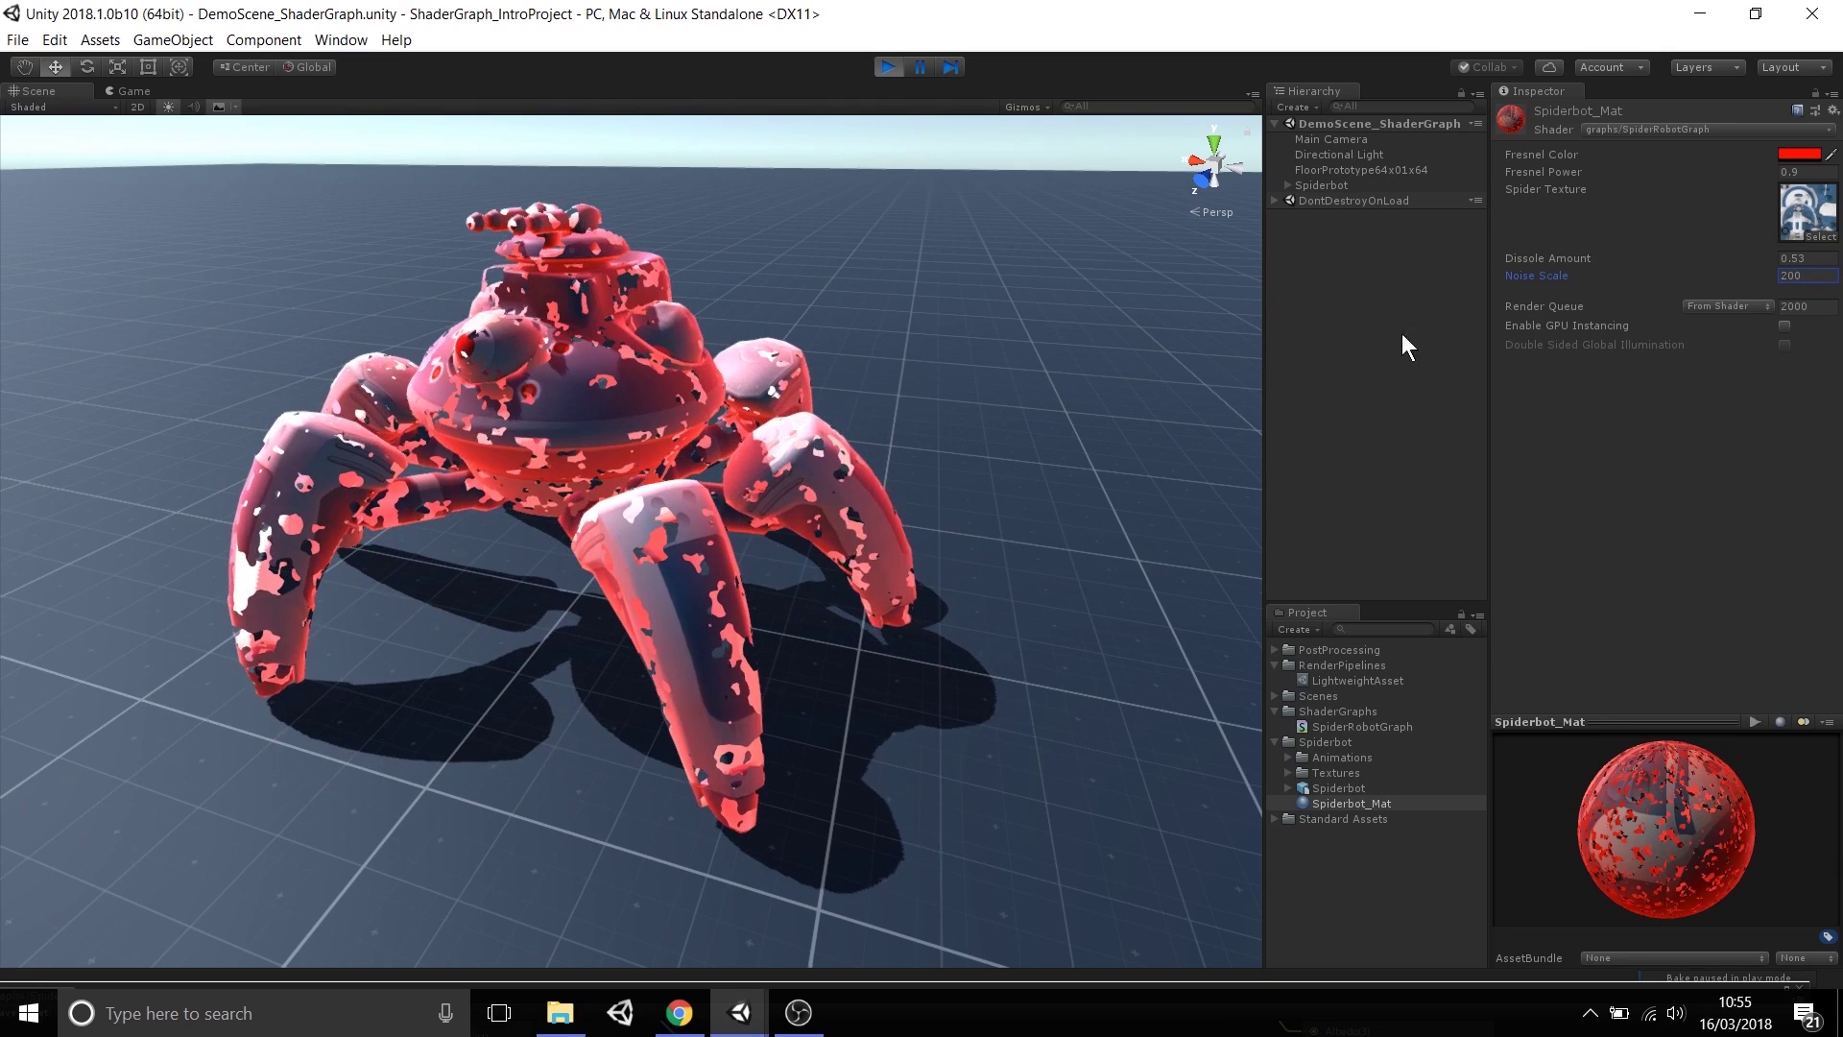
# - Raise Dissolve Amount, move closer to the robot, then try Noise Scale 5 before settling on 20
pyautogui.moveTo(1617, 256); pyautogui.dragTo(1610, 251)
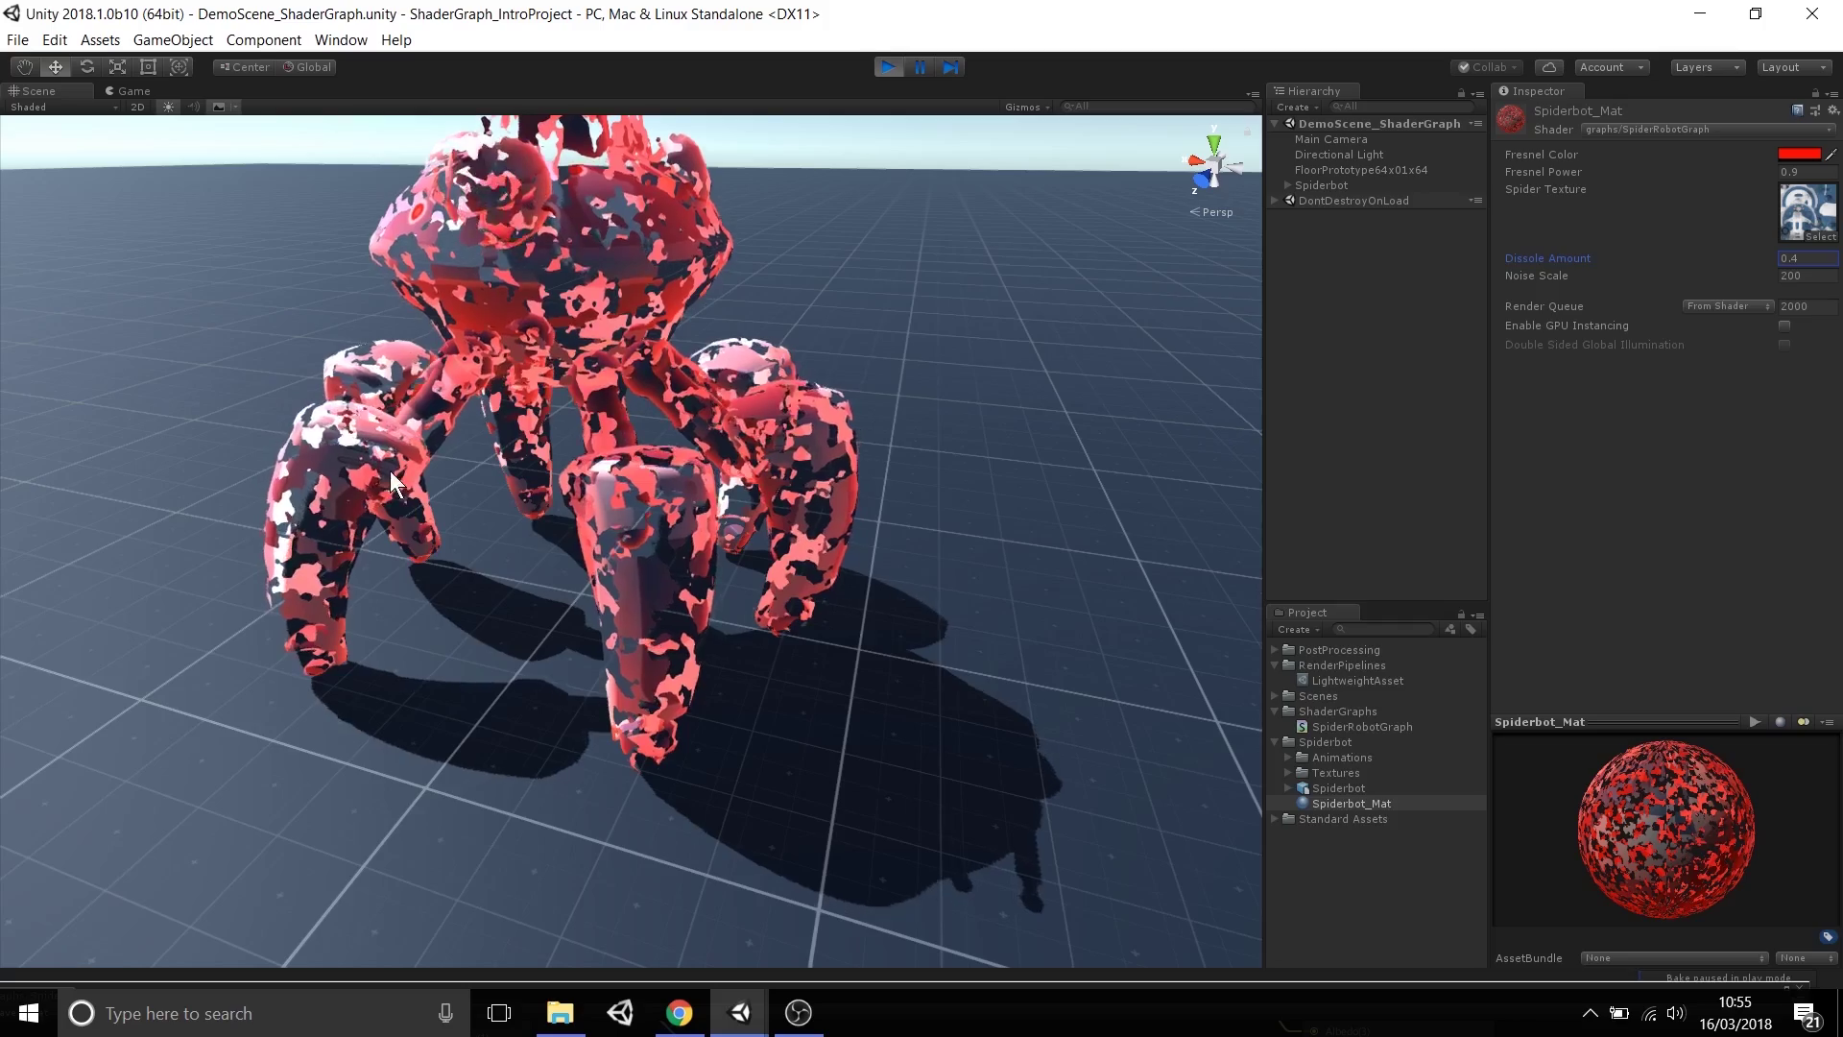
pyautogui.moveTo(774, 352); pyautogui.dragTo(715, 332, button='right')
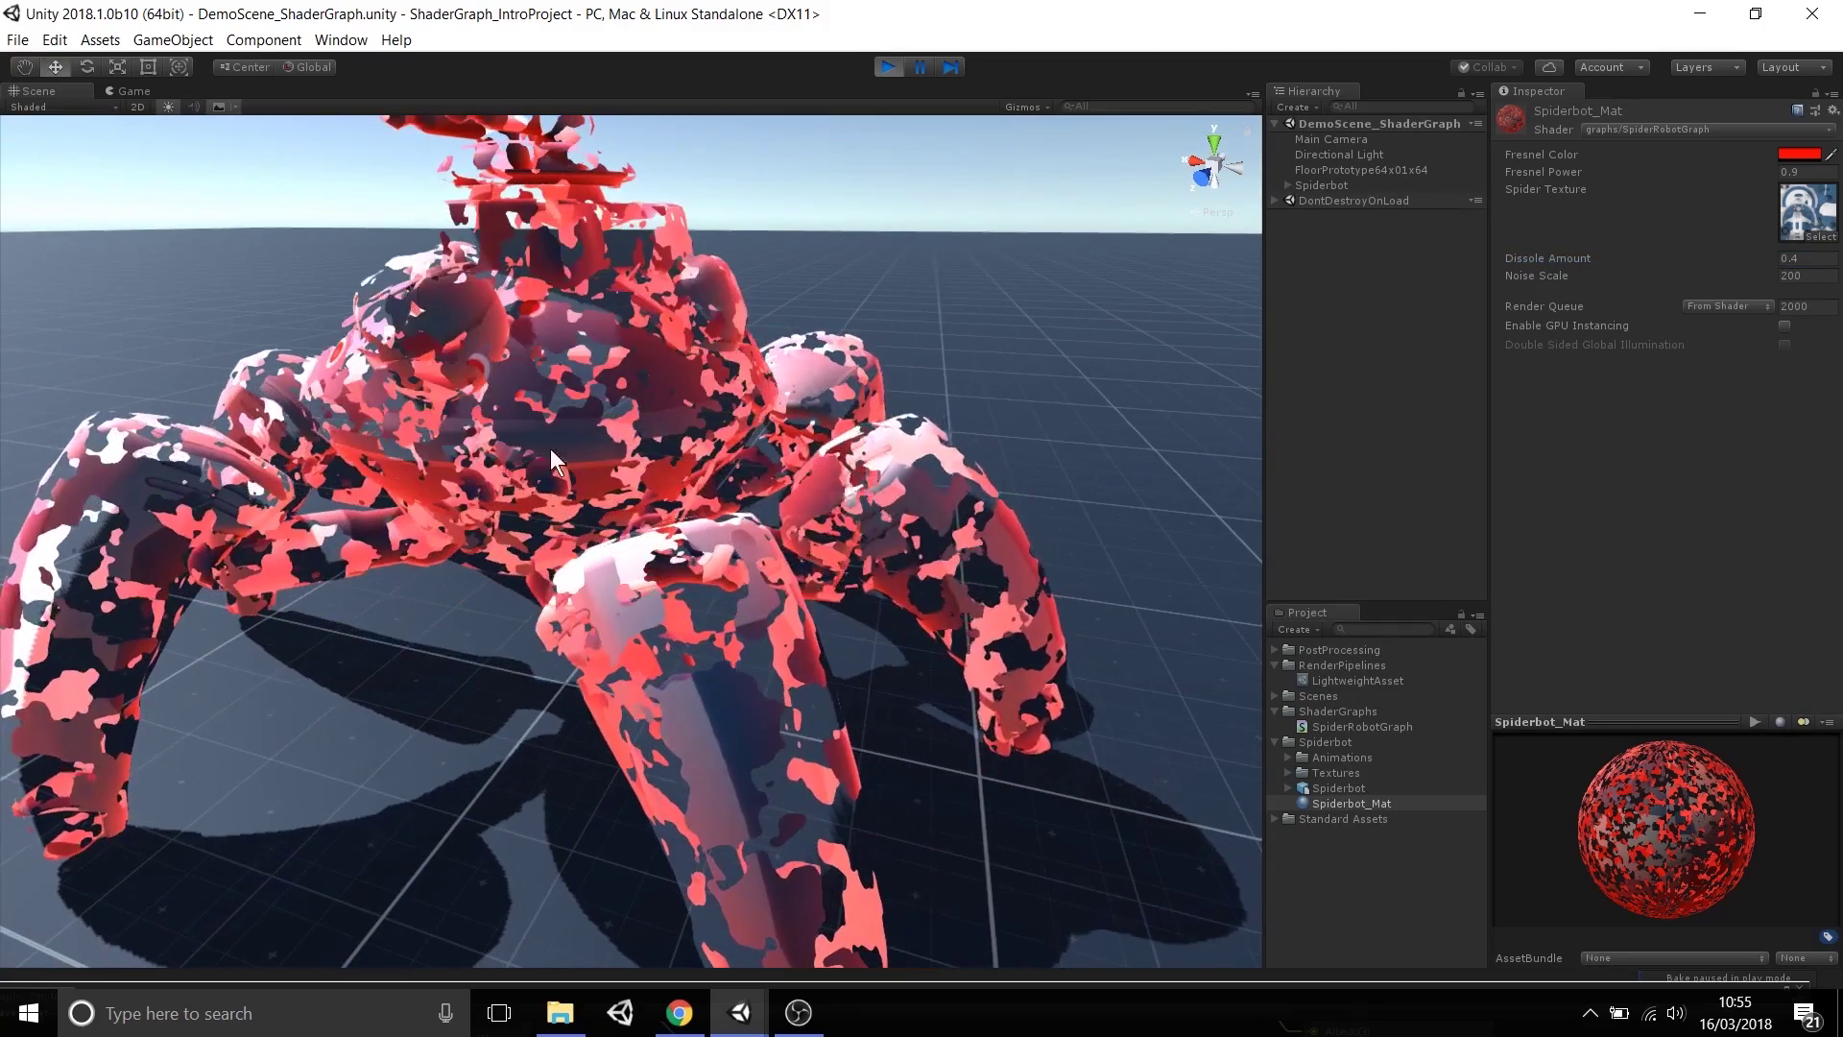
pyautogui.click(1810, 275)
pyautogui.write('5')
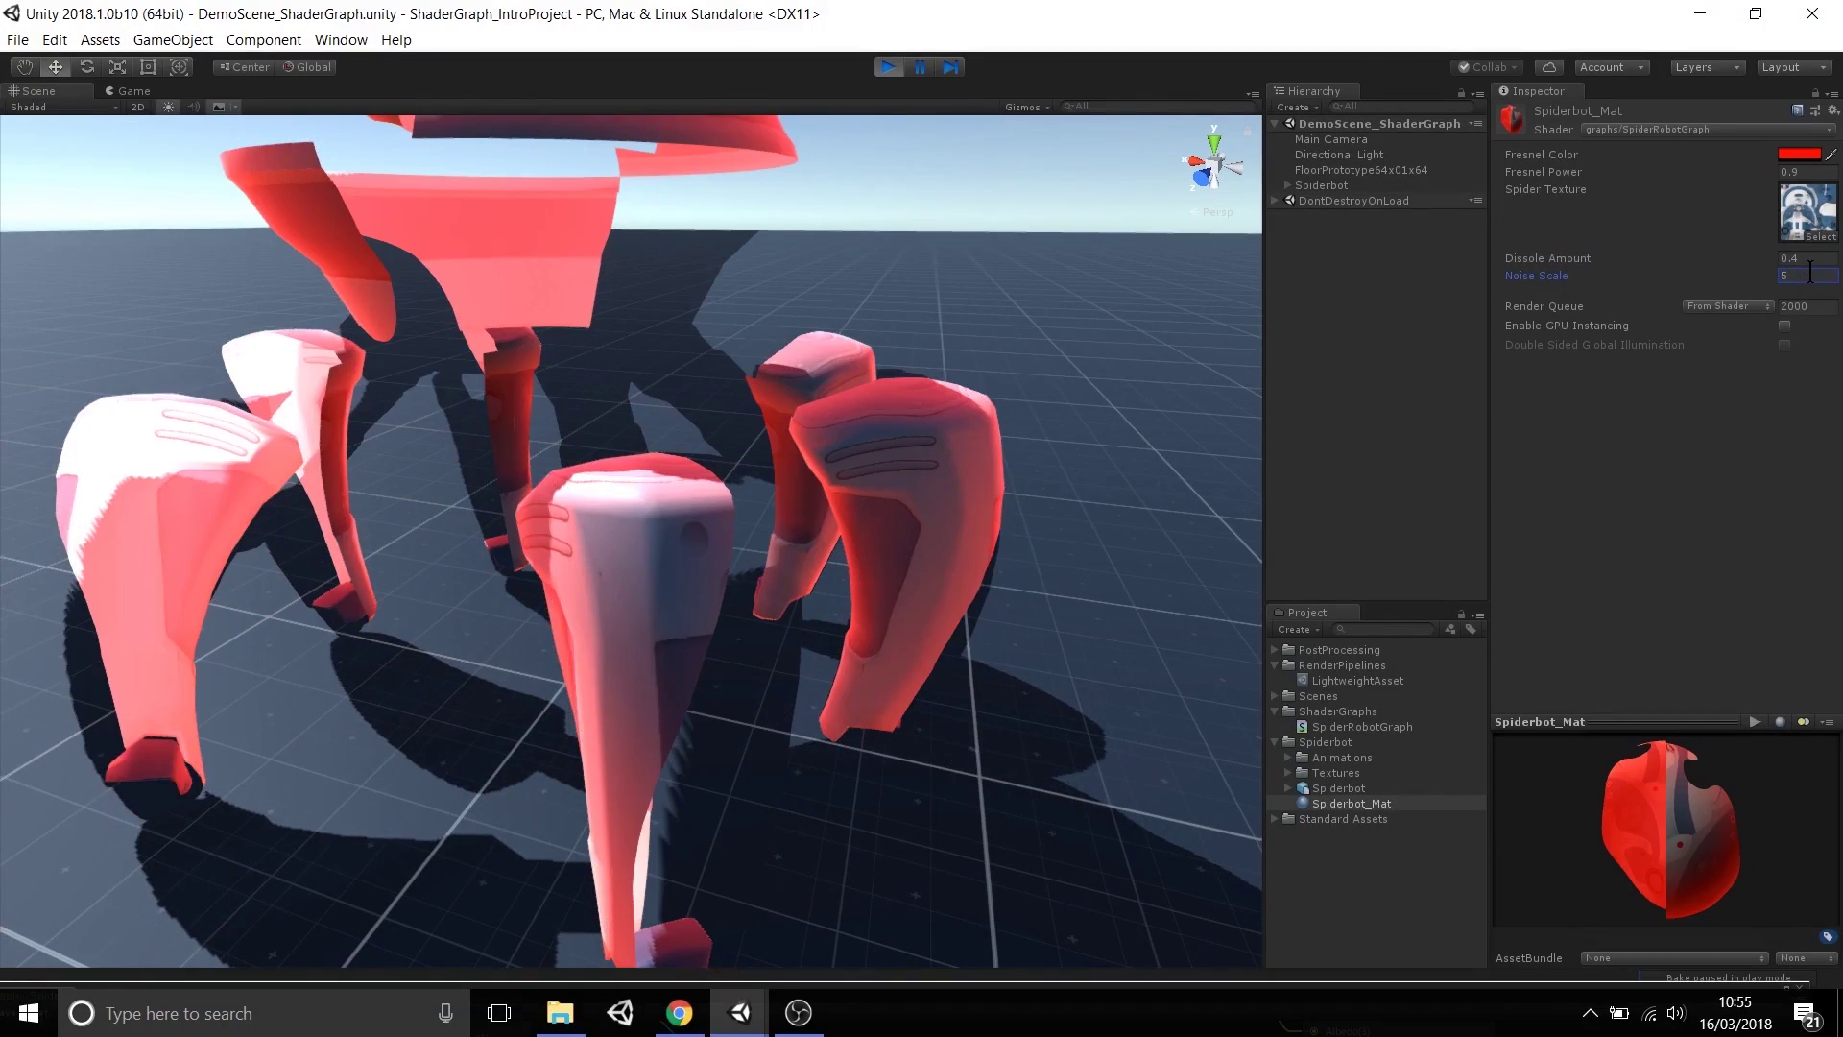
pyautogui.press('BackSpace')
pyautogui.write('20')
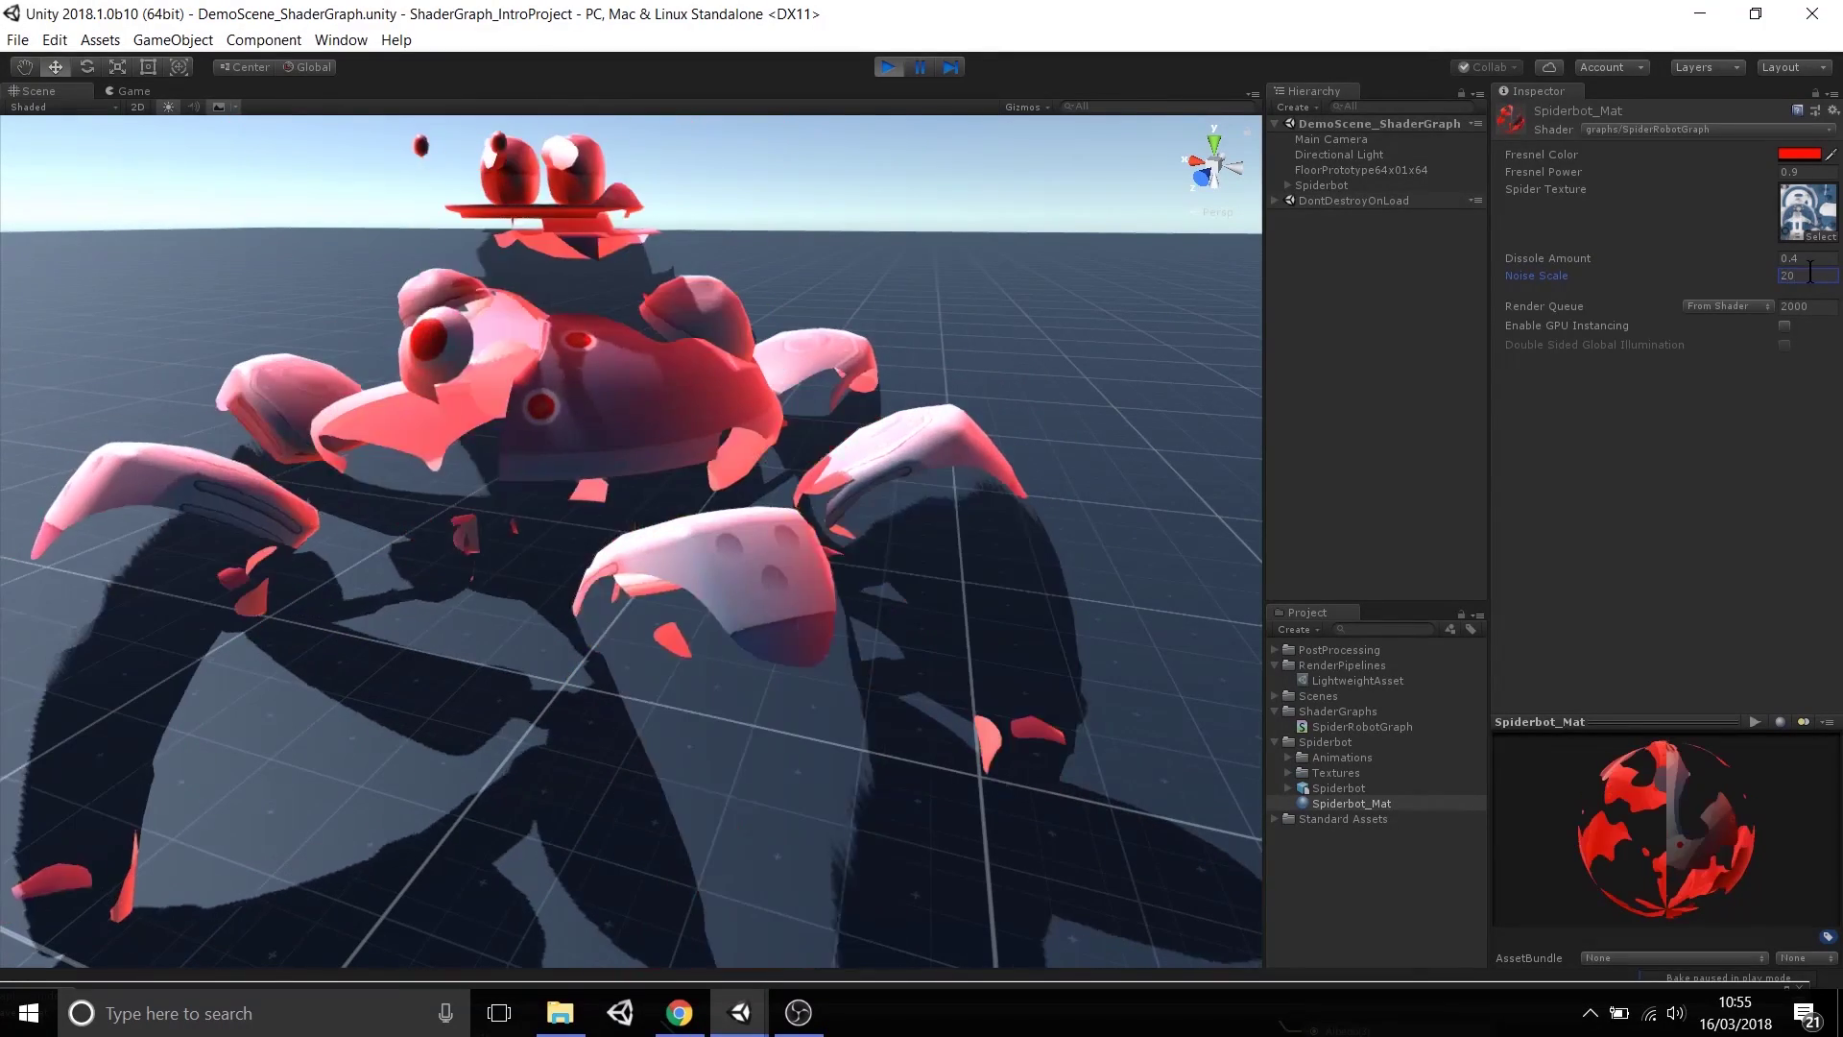
# - Bring Dissolve Amount to 0.56 and stop playing the scene
pyautogui.moveTo(1705, 253); pyautogui.dragTo(1709, 250)
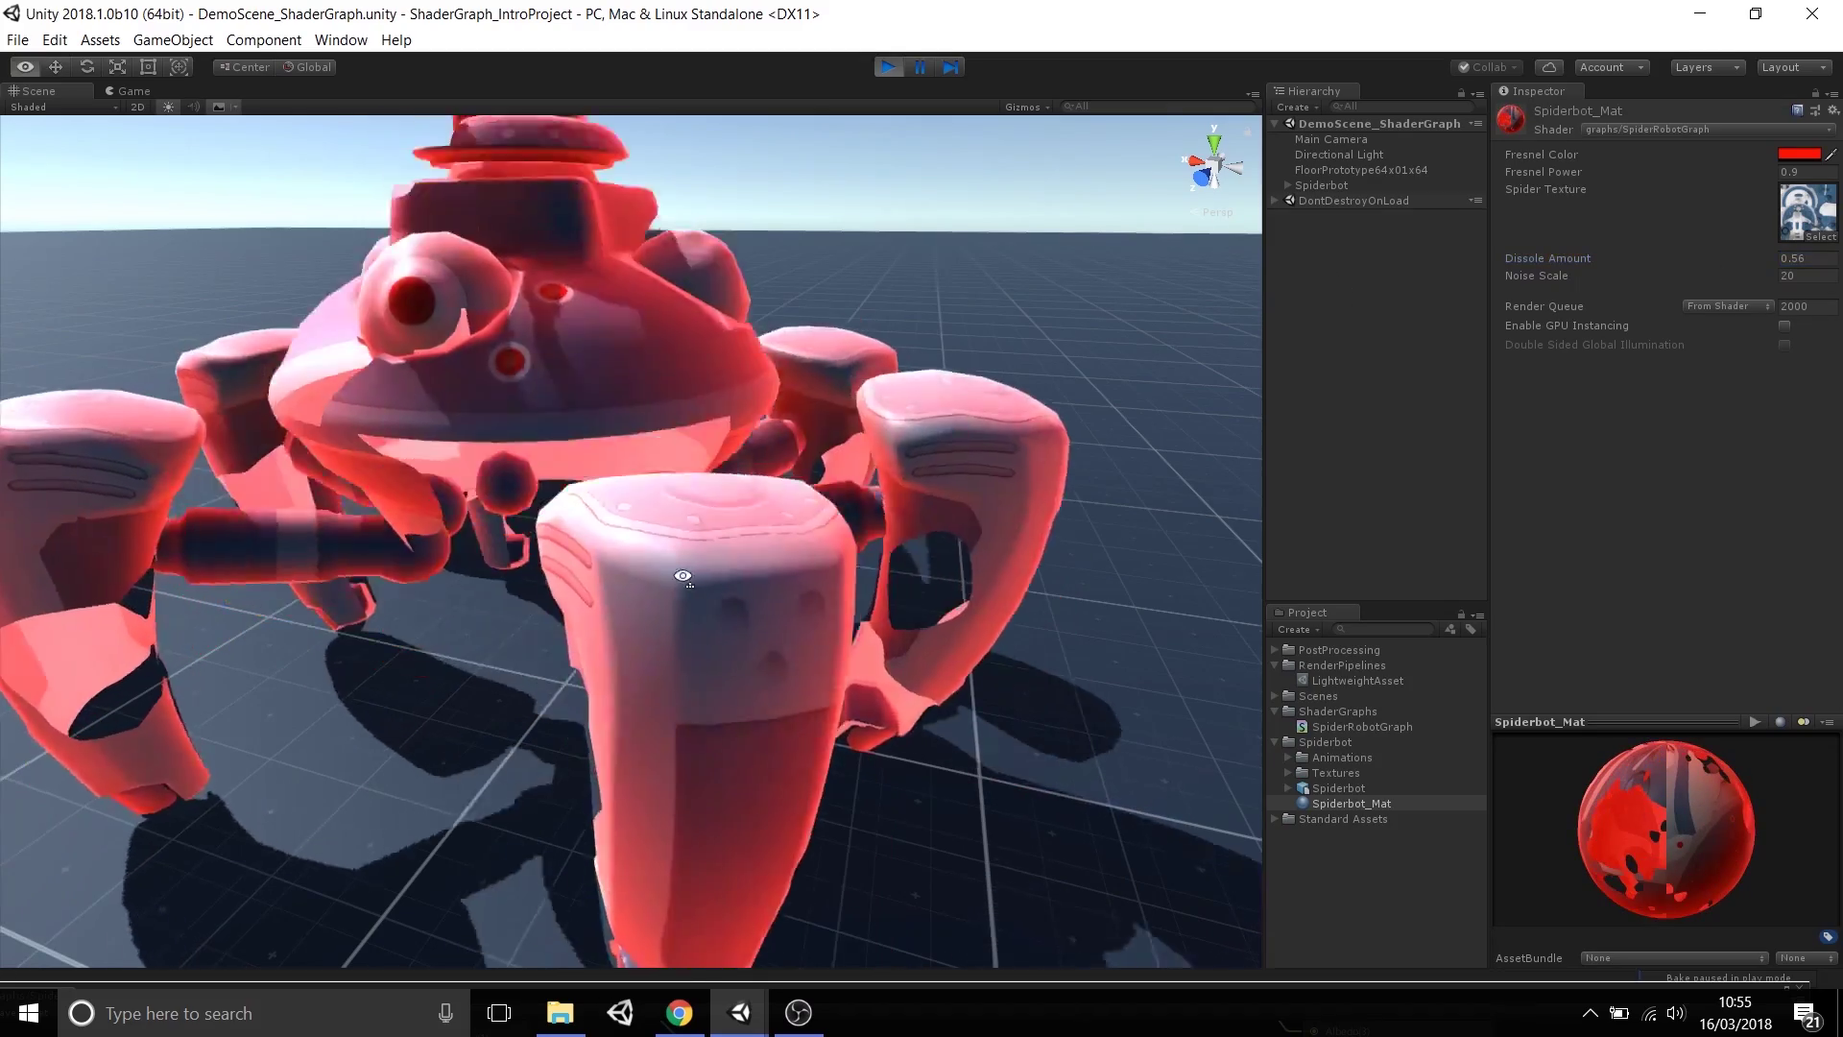
pyautogui.keyDown('alt'); pyautogui.moveTo(768, 461); pyautogui.dragTo(638, 483); pyautogui.keyUp('alt')
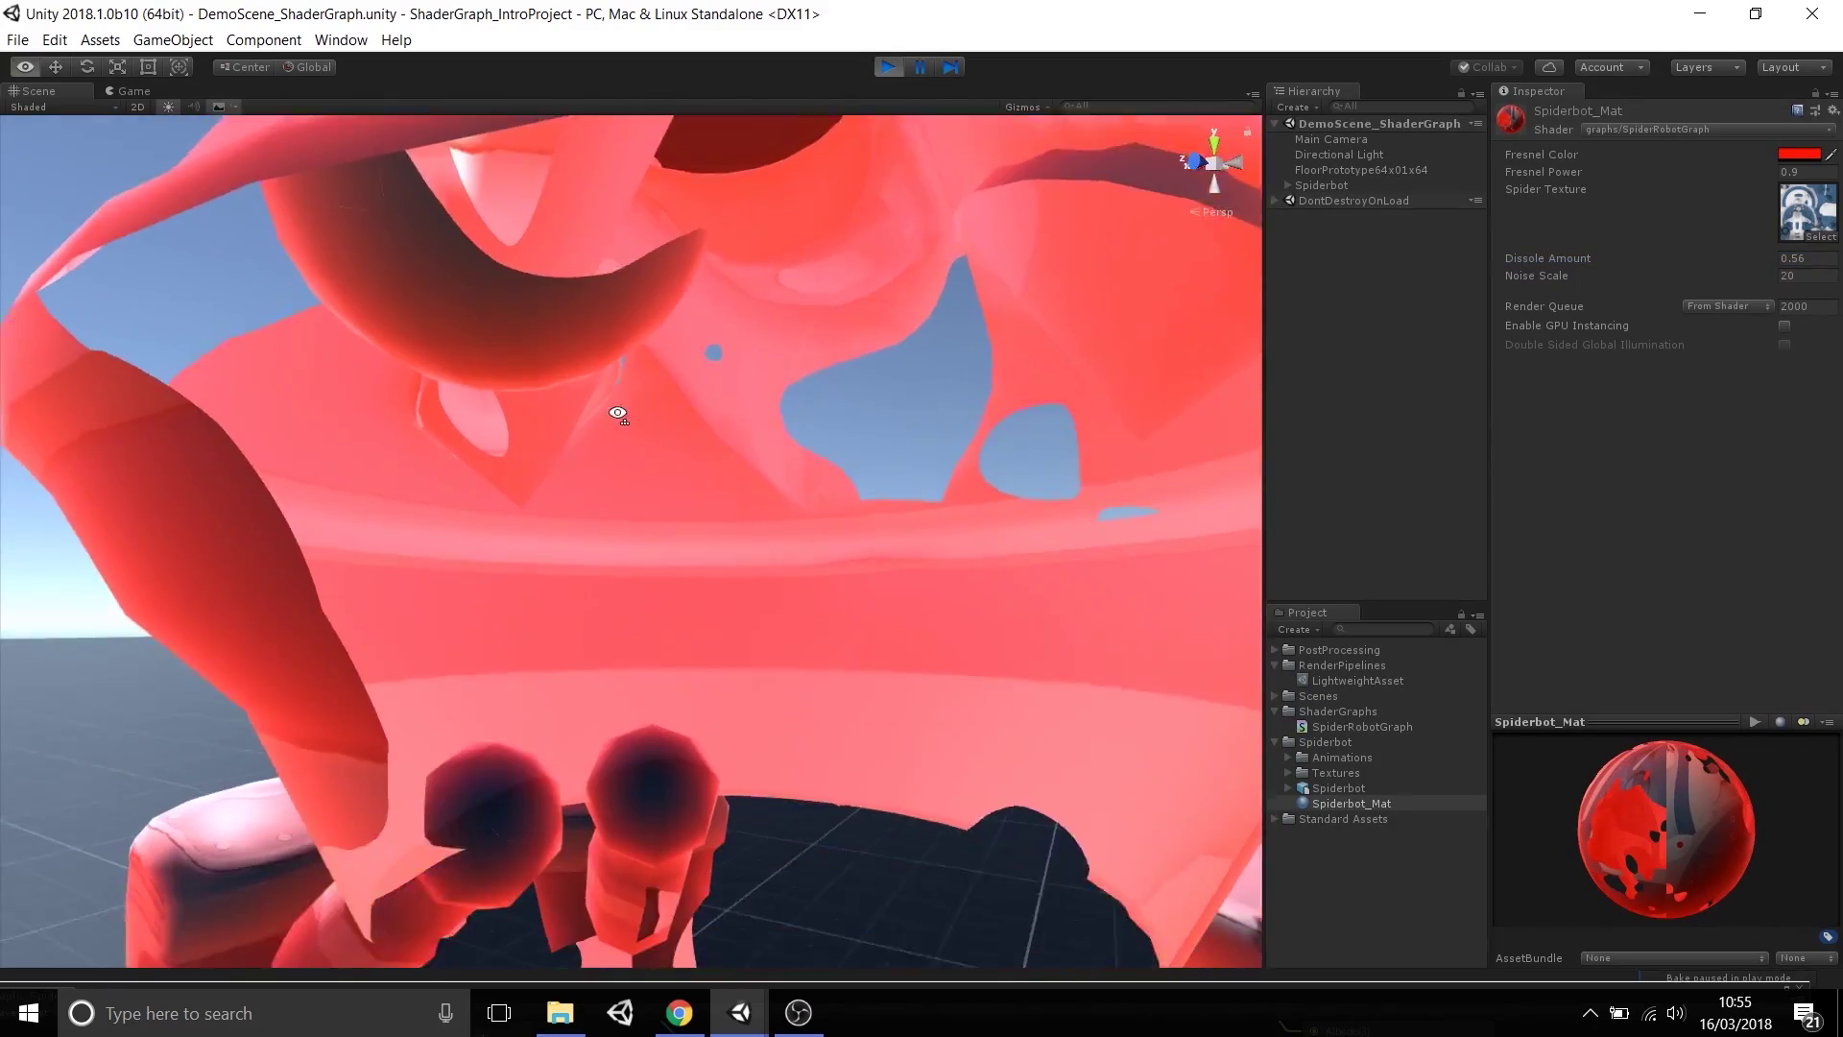
pyautogui.scroll(-10, 642, 432)
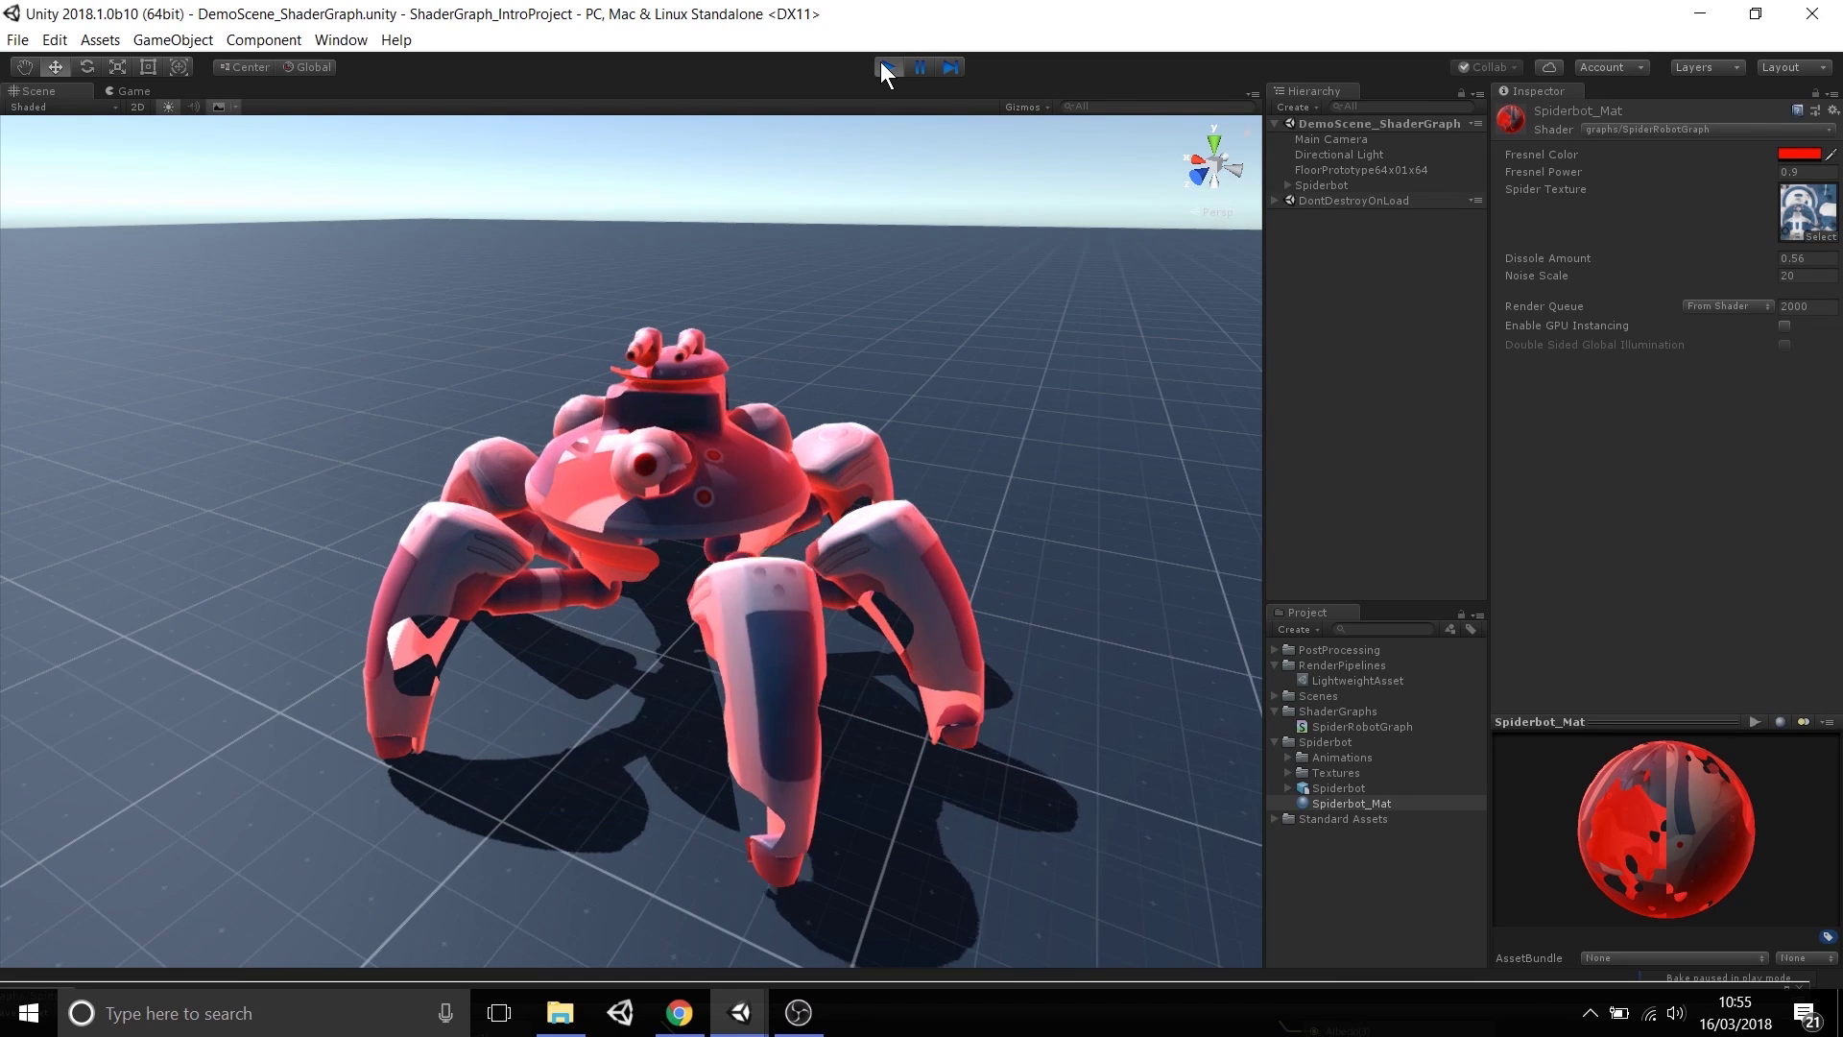
pyautogui.click(883, 66)
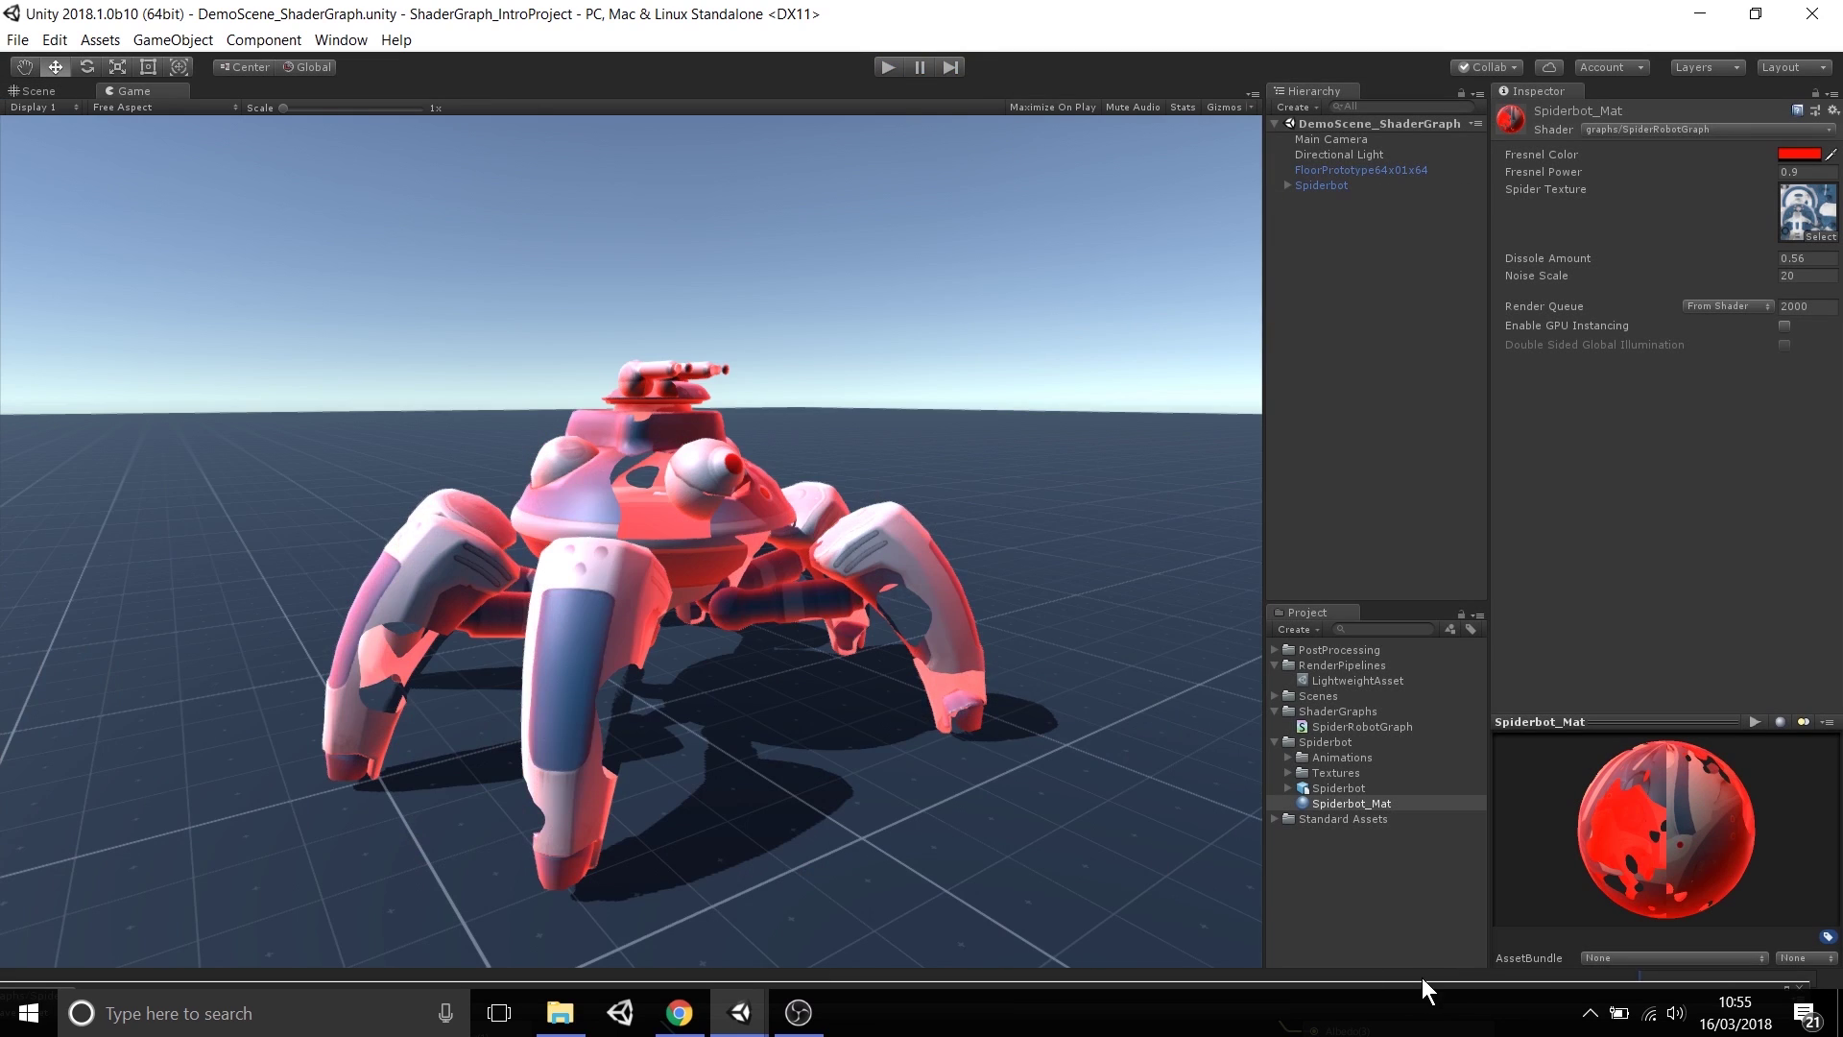